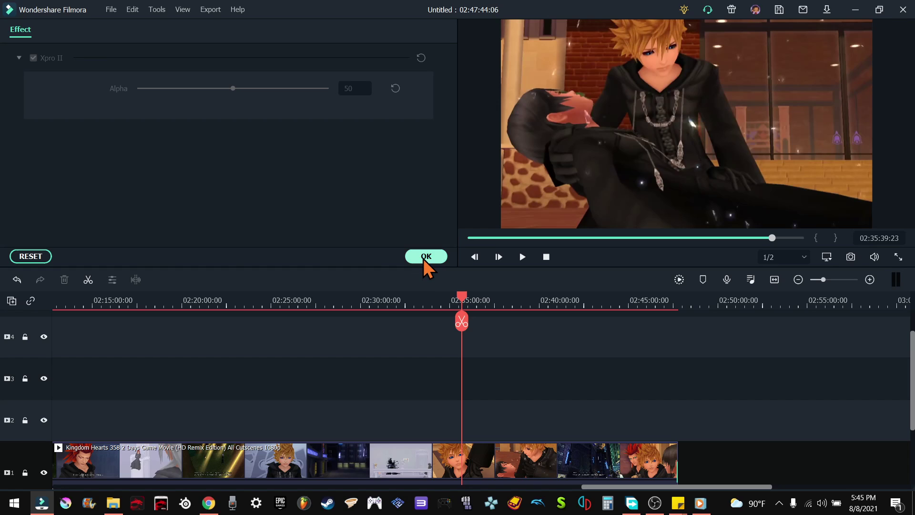
# Step: Close the Xpro II effect settings and look through the Elements, Media, Audio and Titles libraries
pyautogui.click(424, 259)
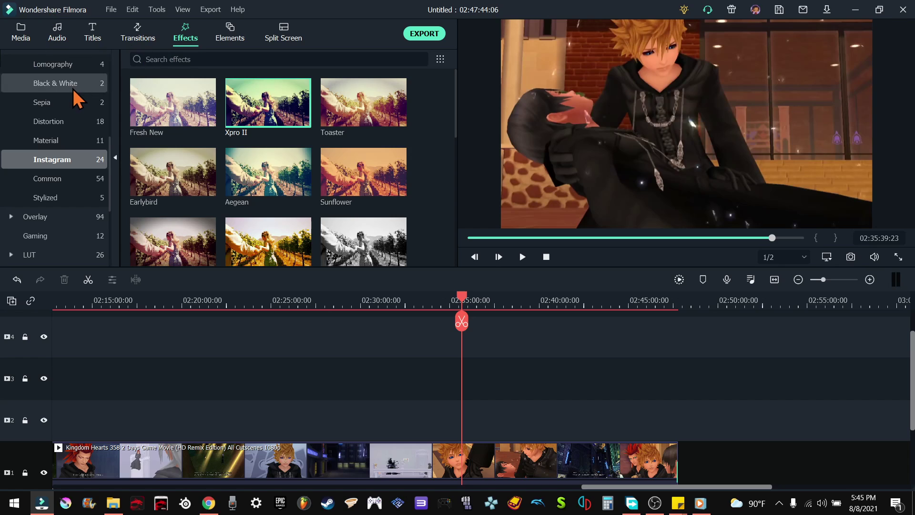
pyautogui.scroll(5, 73, 89)
pyautogui.click(55, 71)
pyautogui.click(234, 44)
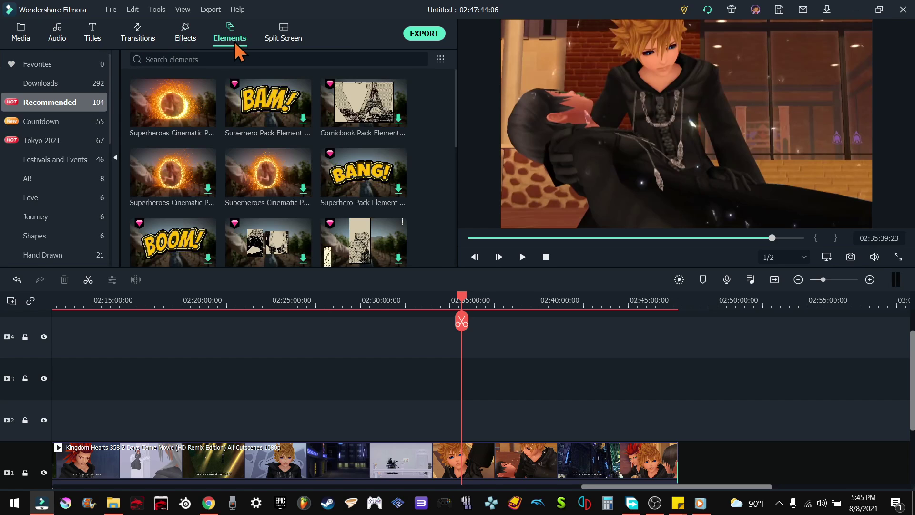
pyautogui.click(47, 70)
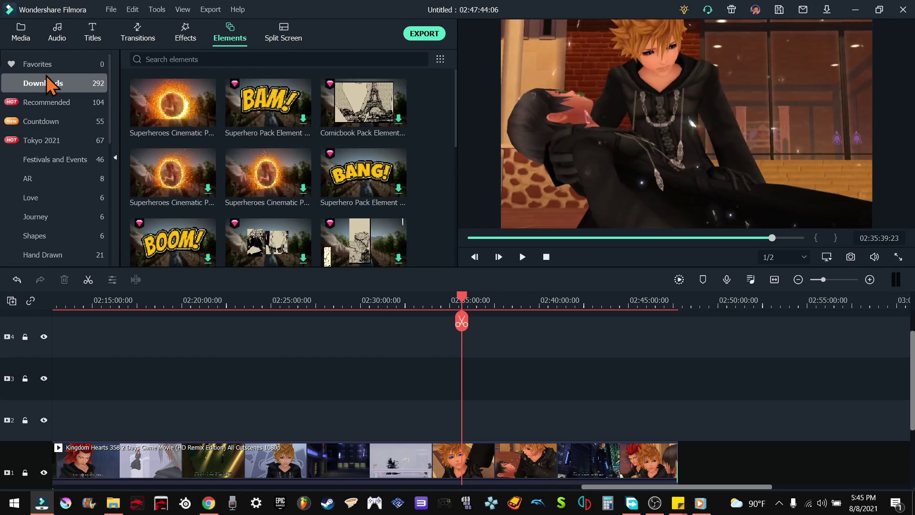
pyautogui.click(20, 34)
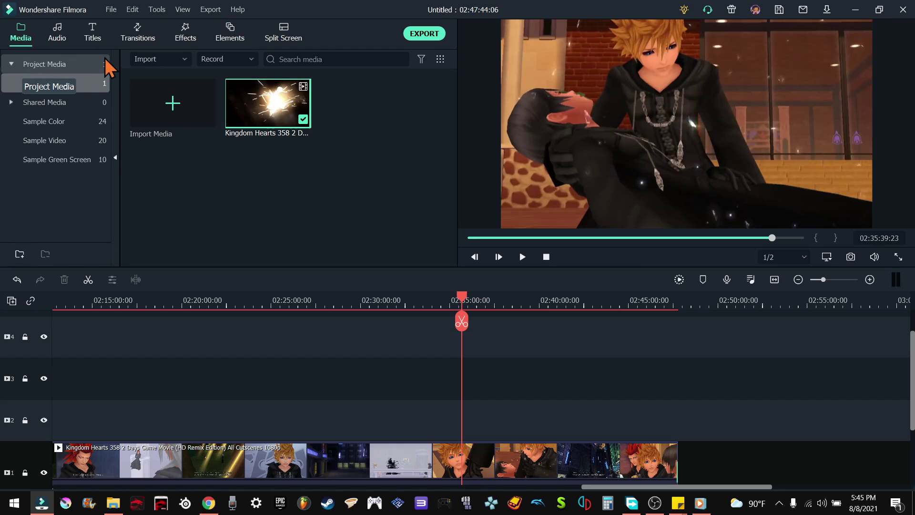
pyautogui.click(62, 38)
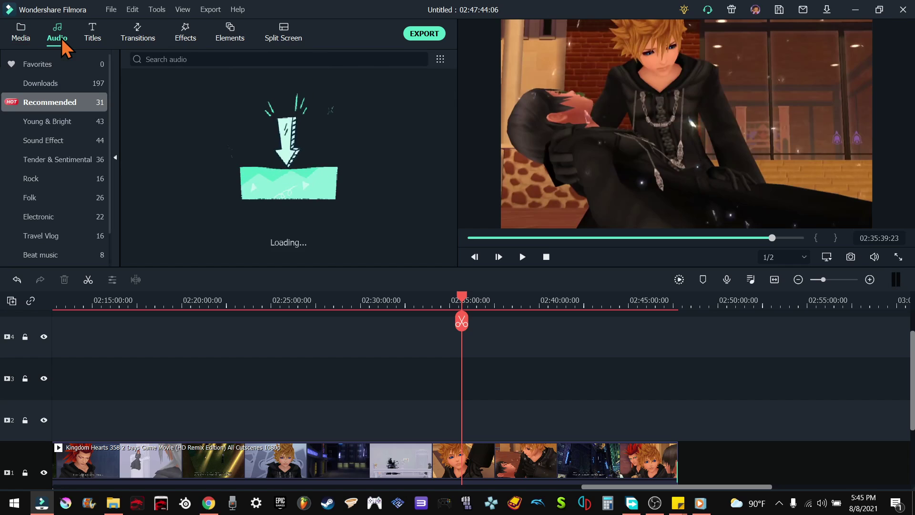
pyautogui.click(93, 36)
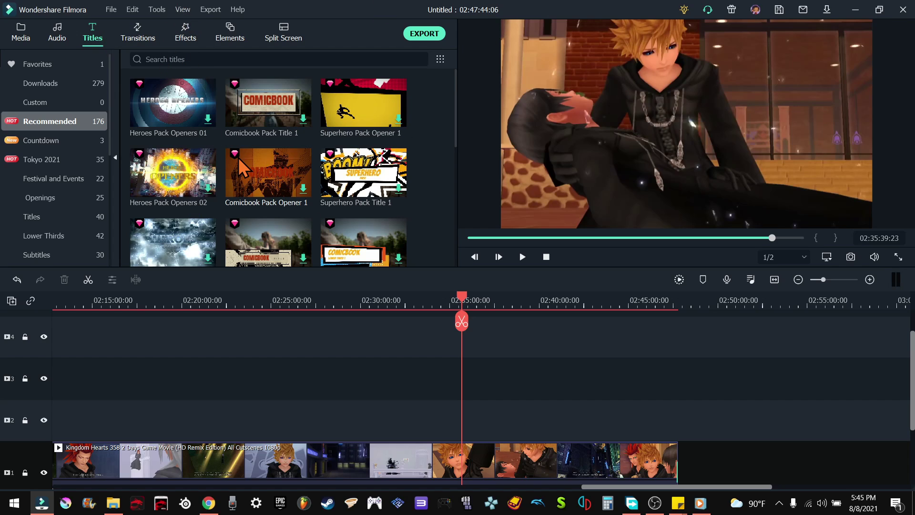
# Step: Browse the Downloads, Recommended, AI Portrait and AR Stickers categories of the effects library
pyautogui.click(189, 38)
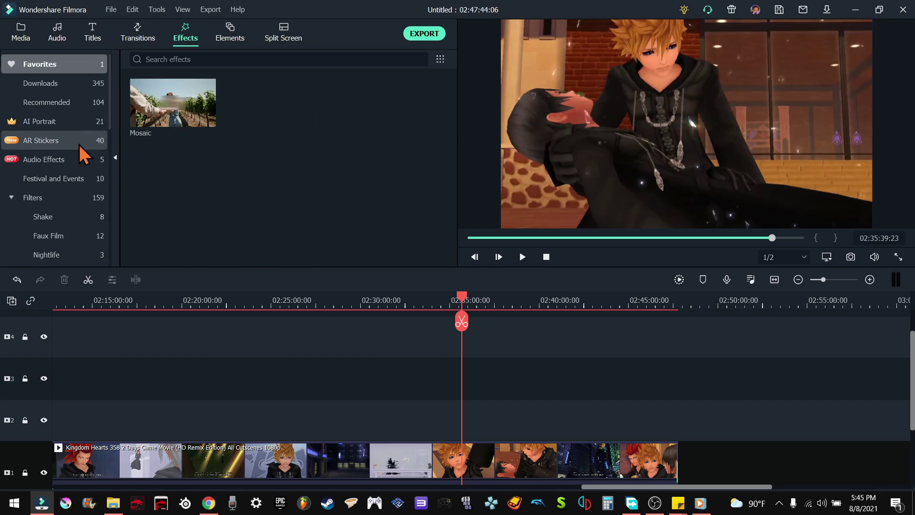
pyautogui.scroll(-1, 80, 198)
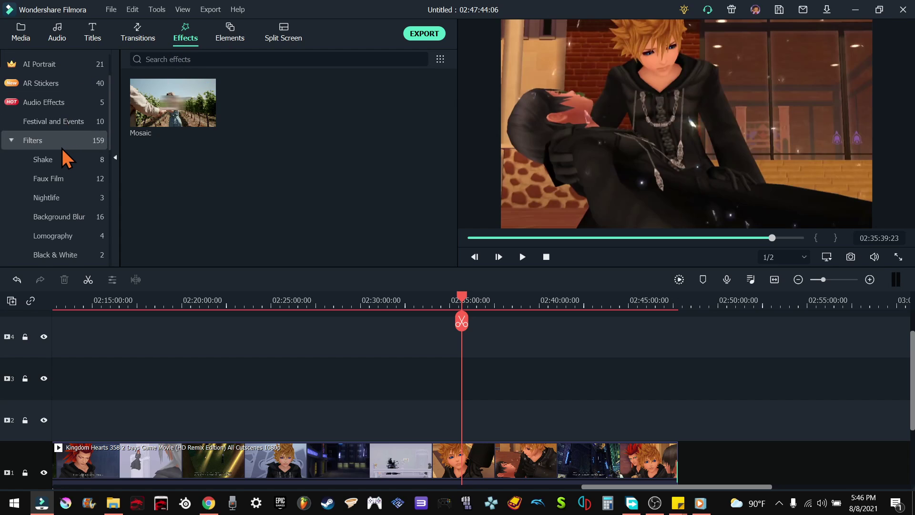
pyautogui.scroll(1, 62, 147)
pyautogui.click(67, 80)
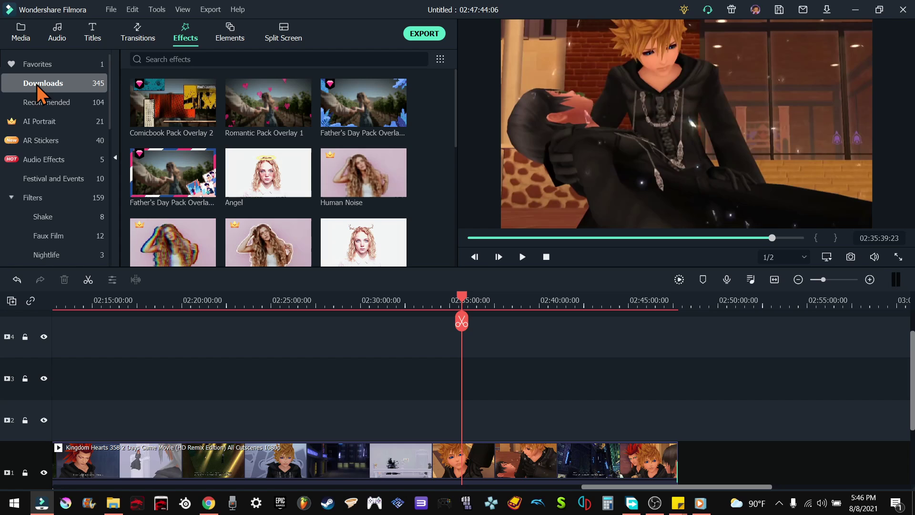
pyautogui.click(87, 102)
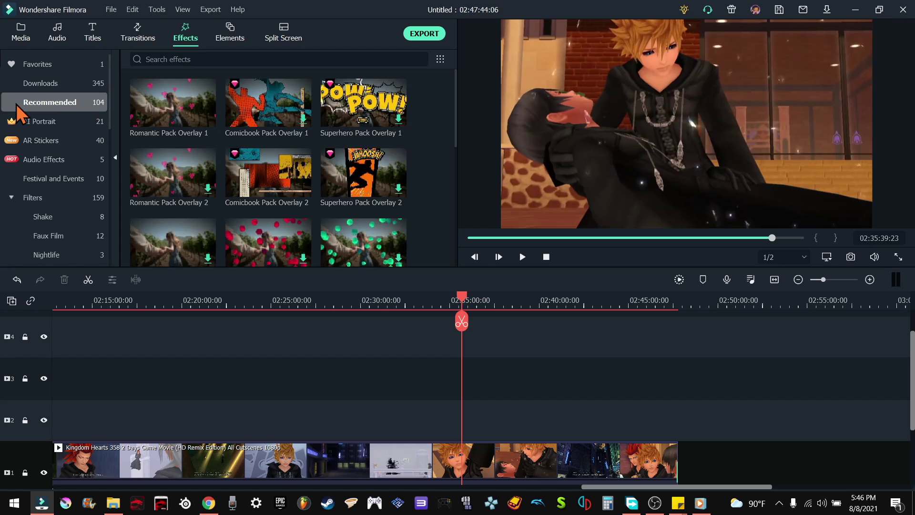
pyautogui.scroll(-10, 274, 119)
pyautogui.scroll(-10, 267, 124)
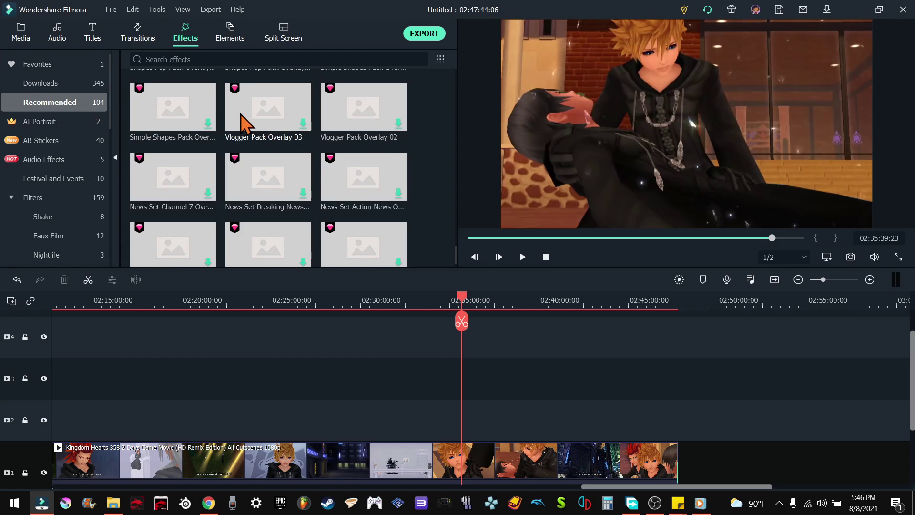
pyautogui.click(64, 121)
pyautogui.click(69, 140)
# Step: Look through the Family & Friends, Utility and Wedding & Love effect categories
pyautogui.scroll(-10, 86, 98)
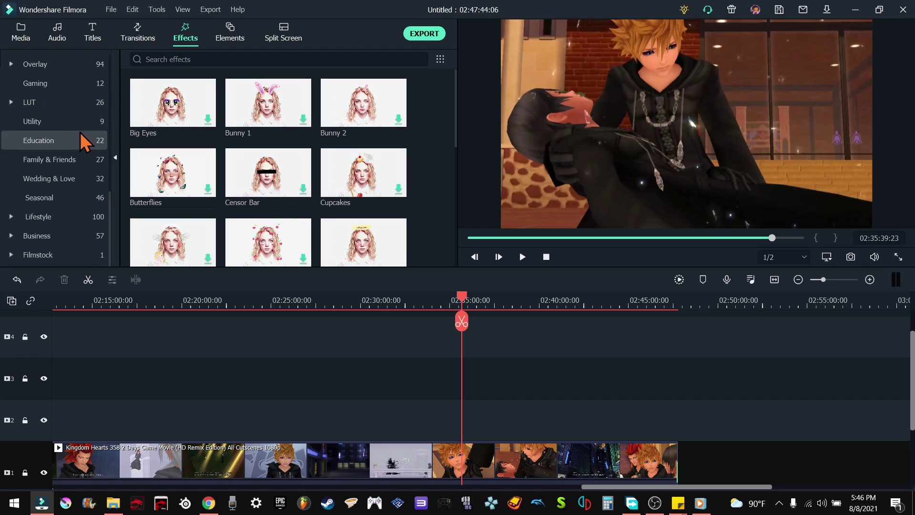
pyautogui.click(74, 157)
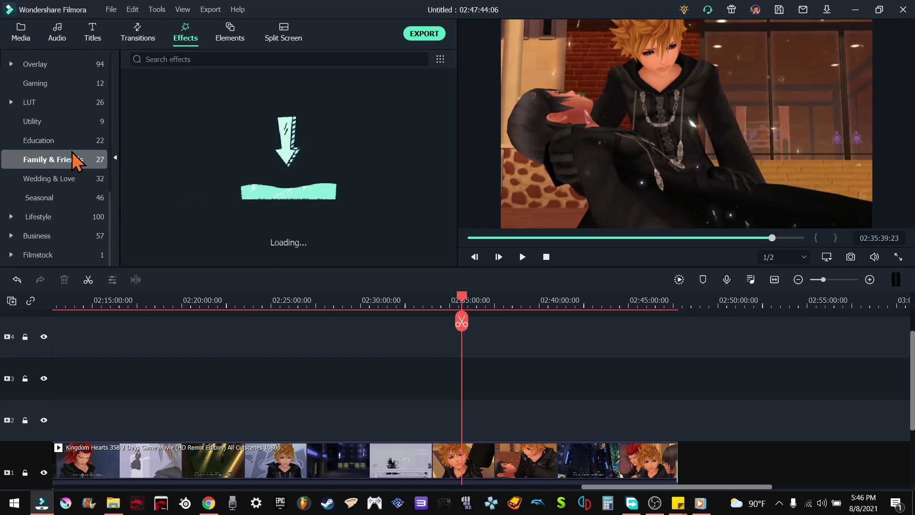
pyautogui.click(51, 126)
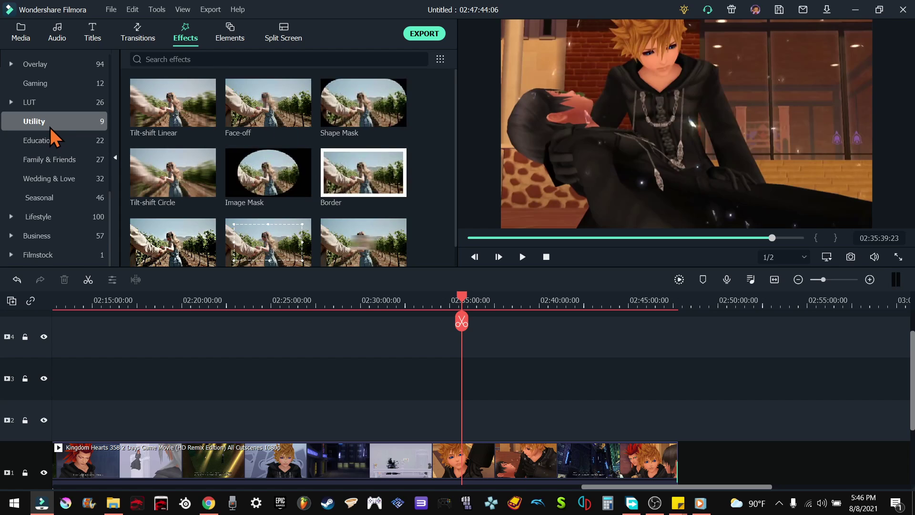
pyautogui.scroll(-1, 313, 117)
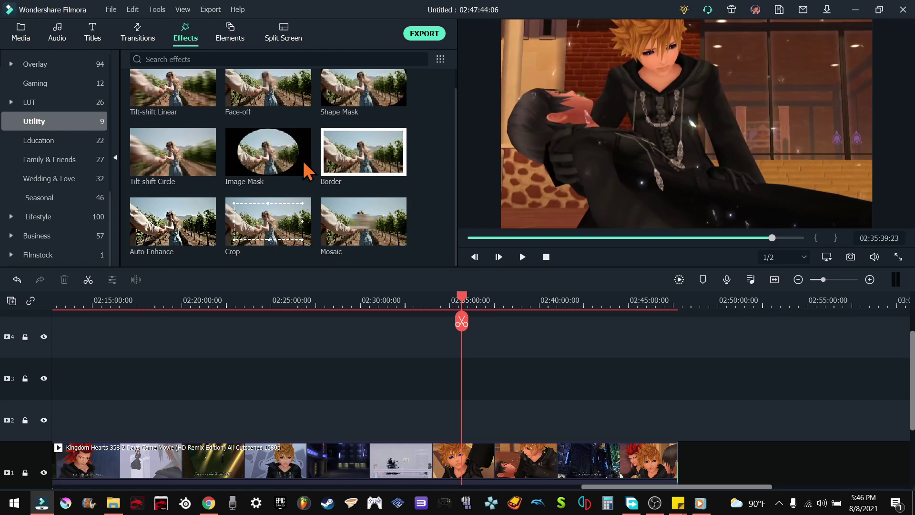
pyautogui.scroll(1, 277, 164)
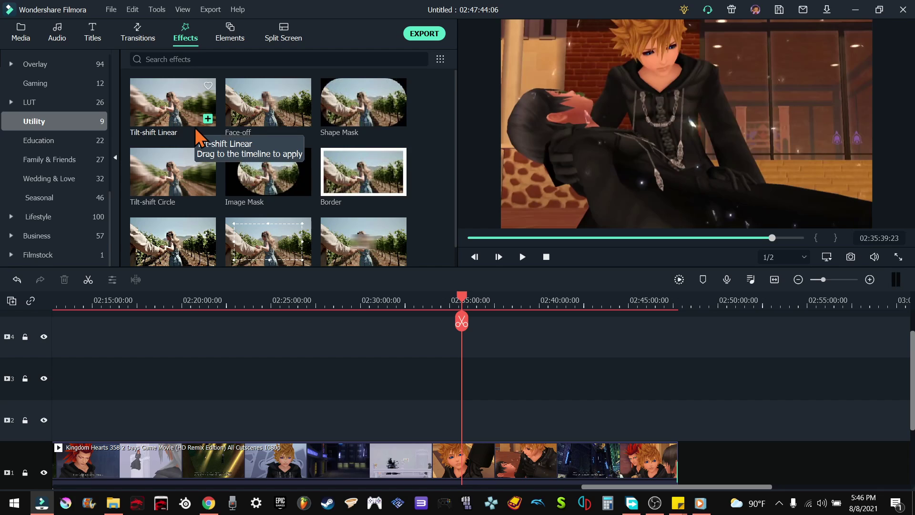
pyautogui.click(65, 181)
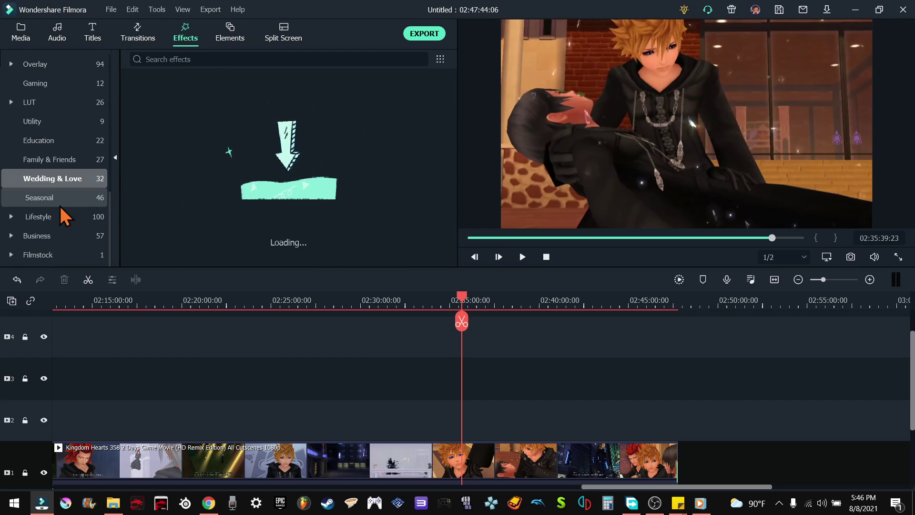
# Step: Browse the Festival and Events effects and preview the Up-Down 2 and Sideways 2 filters from the Shake group
pyautogui.scroll(8, 81, 143)
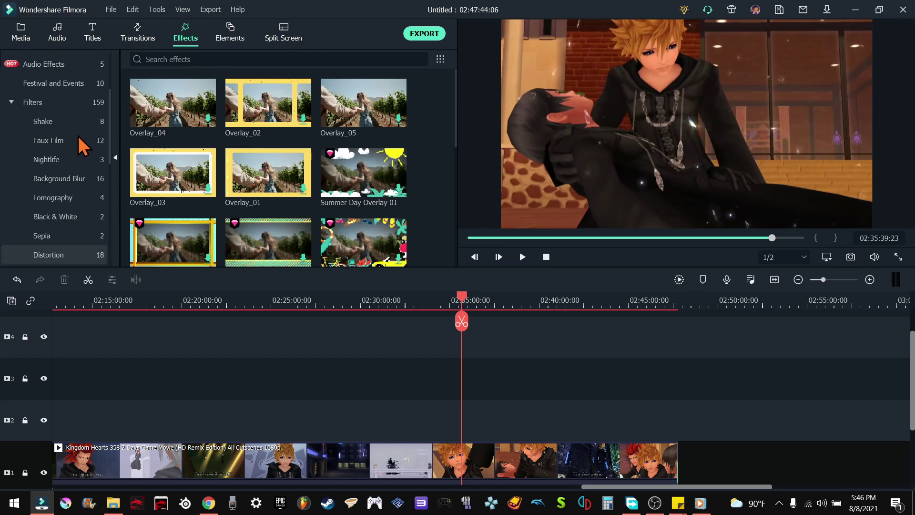
pyautogui.click(67, 108)
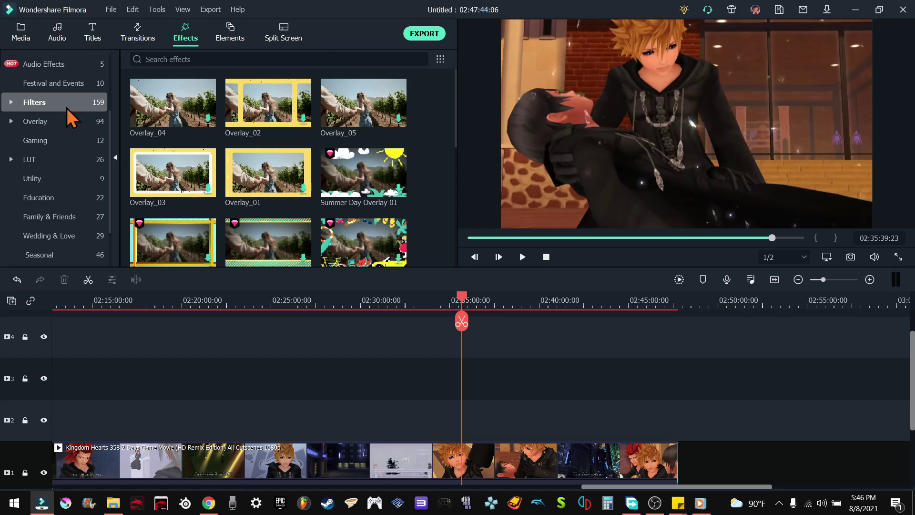
pyautogui.scroll(3, 65, 111)
pyautogui.scroll(-3, 62, 158)
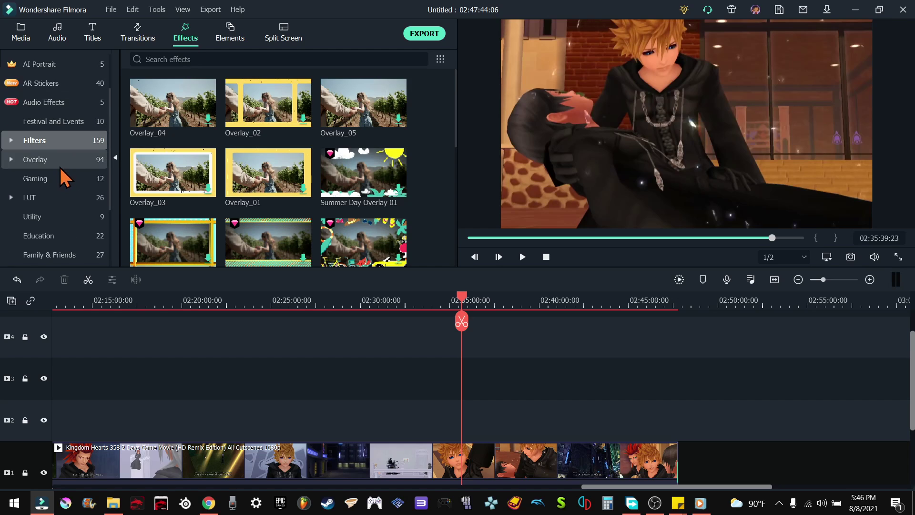
pyautogui.scroll(3, 48, 176)
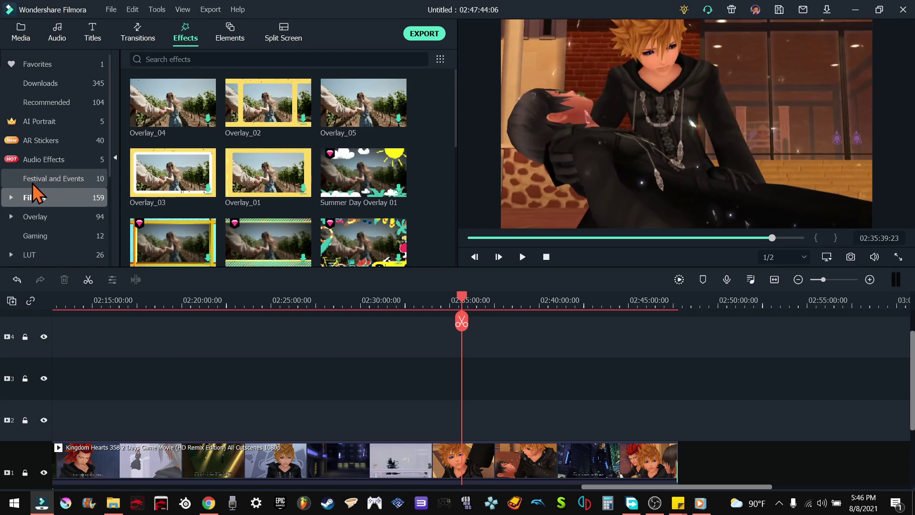
pyautogui.click(53, 179)
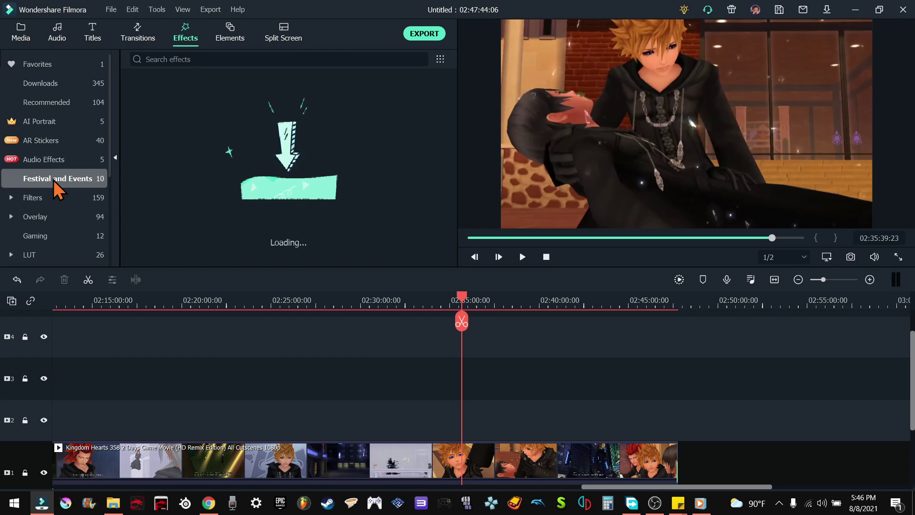
pyautogui.click(49, 198)
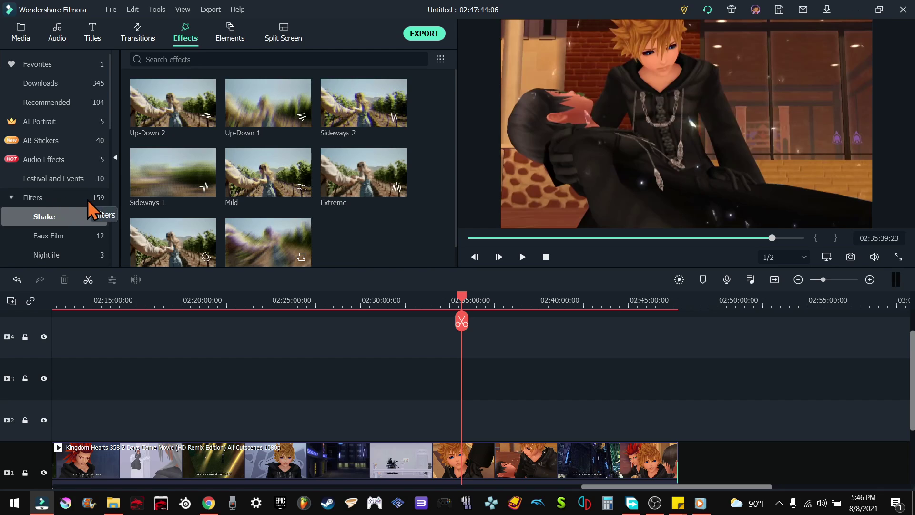
pyautogui.scroll(-3, 67, 197)
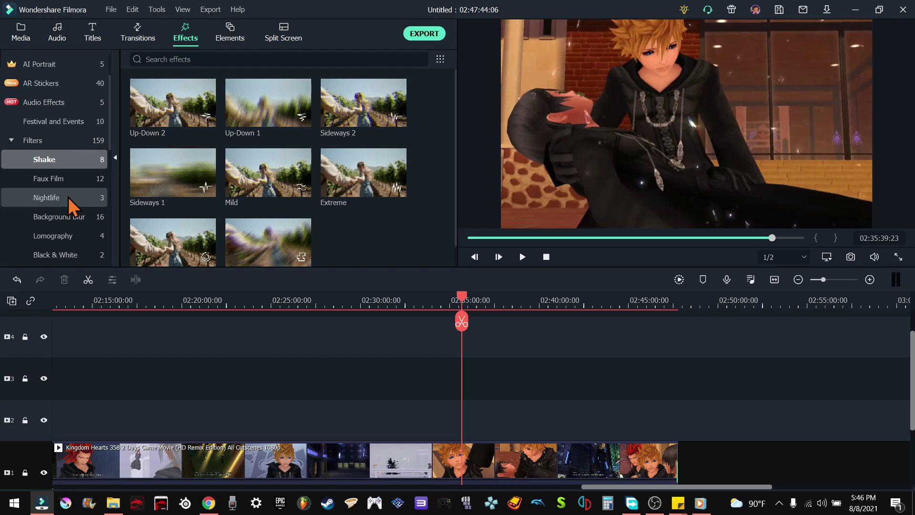
pyautogui.click(158, 111)
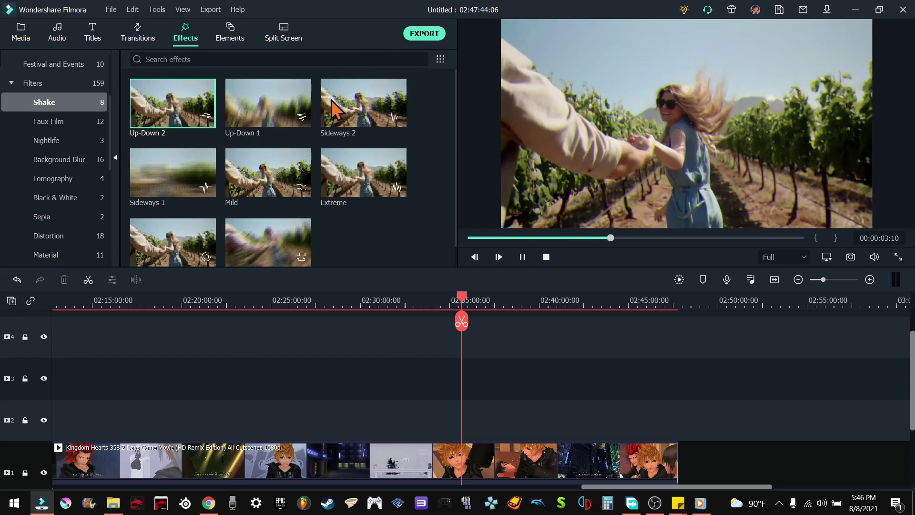
pyautogui.click(370, 106)
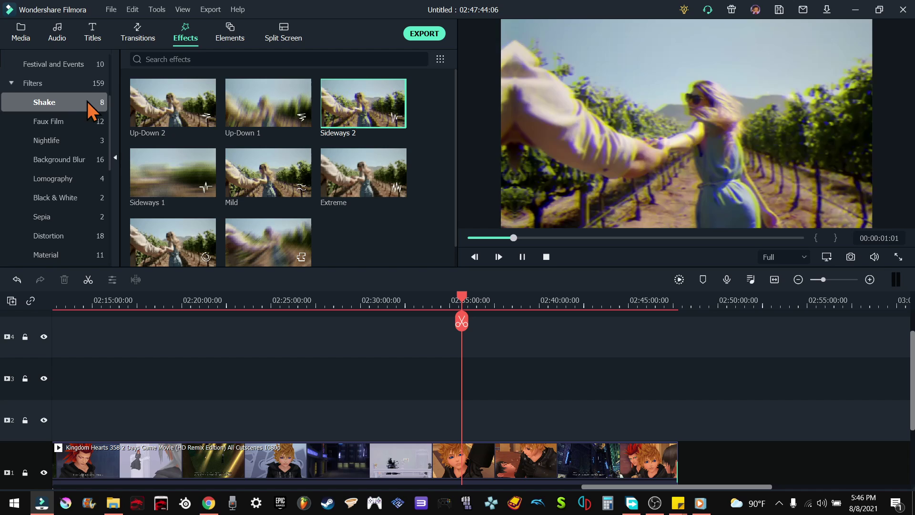
# Step: View the Faux Film filters and look over the remaining filter categories
pyautogui.click(77, 125)
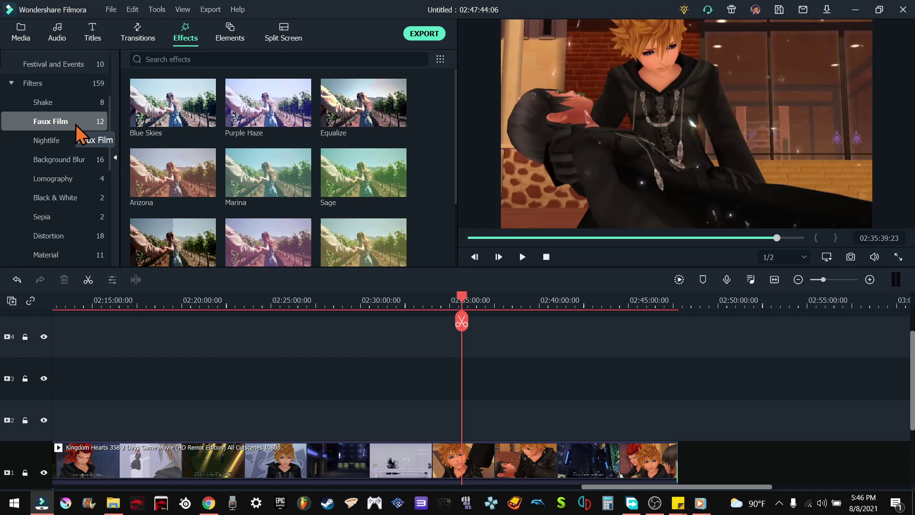
pyautogui.scroll(-1, 75, 125)
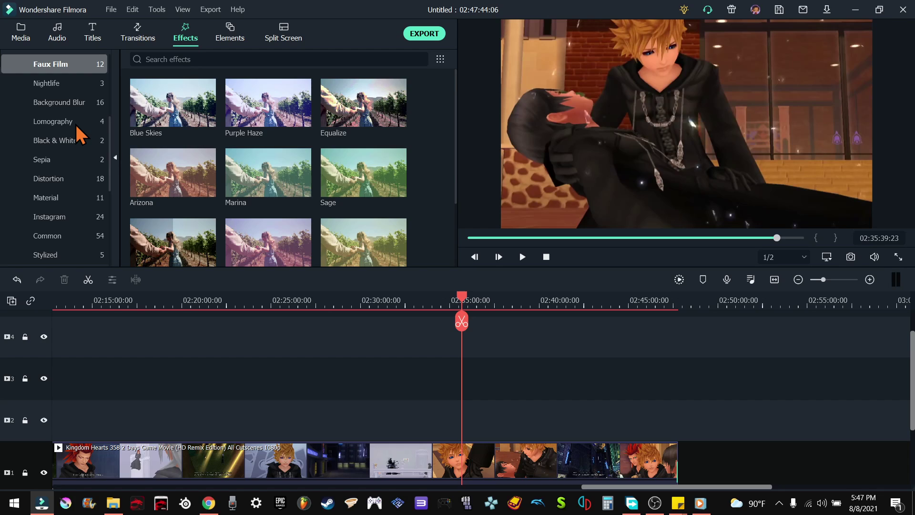
pyautogui.scroll(-4, 76, 125)
pyautogui.scroll(2, 69, 138)
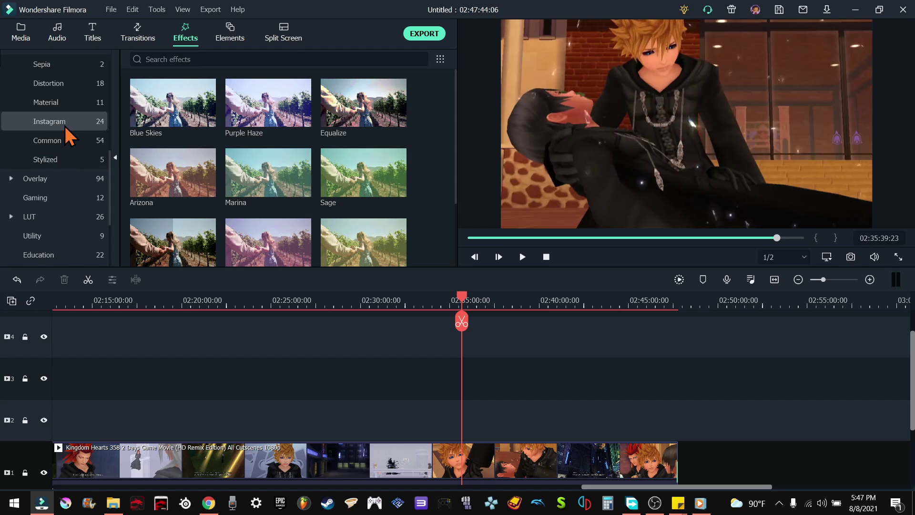
# Step: Add the Instagram filter Xpro II to video track 4 at the playhead and extend it to about 5 minutes
pyautogui.click(65, 124)
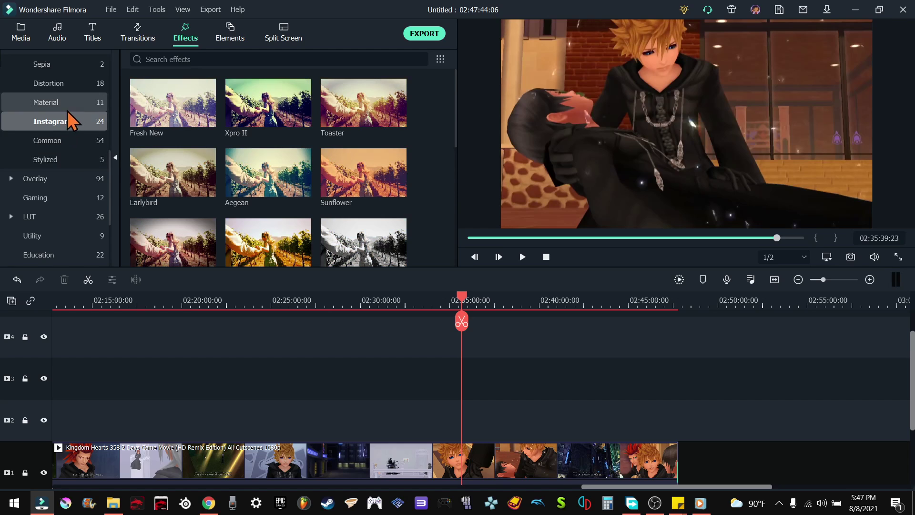
pyautogui.moveTo(254, 129)
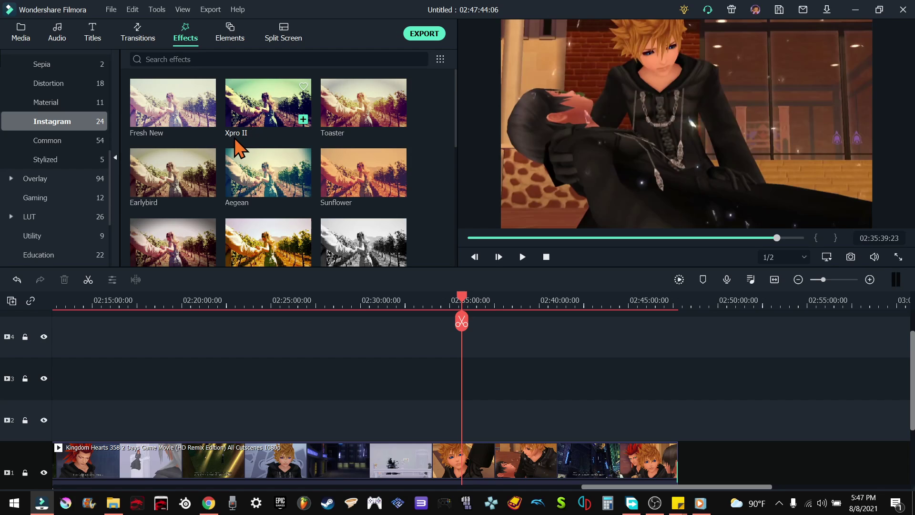
pyautogui.moveTo(259, 101)
pyautogui.mouseDown()
pyautogui.moveTo(310, 122)
pyautogui.moveTo(427, 316)
pyautogui.moveTo(513, 369)
pyautogui.moveTo(313, 164)
pyautogui.moveTo(452, 351)
pyautogui.moveTo(468, 394)
pyautogui.moveTo(468, 369)
pyautogui.mouseUp()
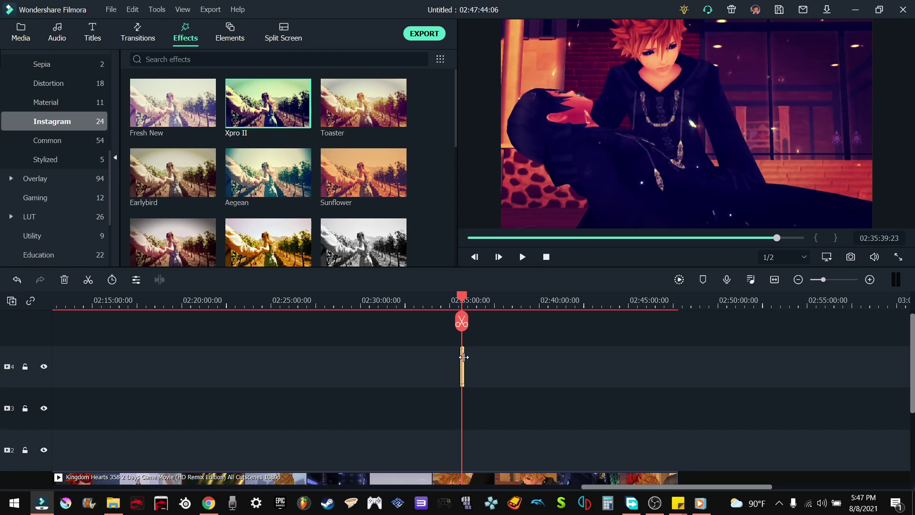
pyautogui.moveTo(463, 357); pyautogui.dragTo(555, 358)
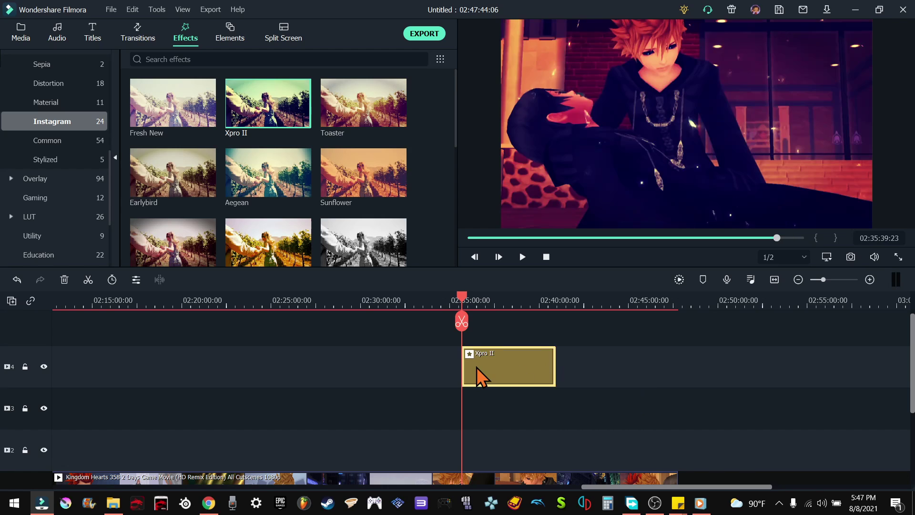
# Step: Stop the preview to return the playhead to the start of the timeline
pyautogui.click(552, 258)
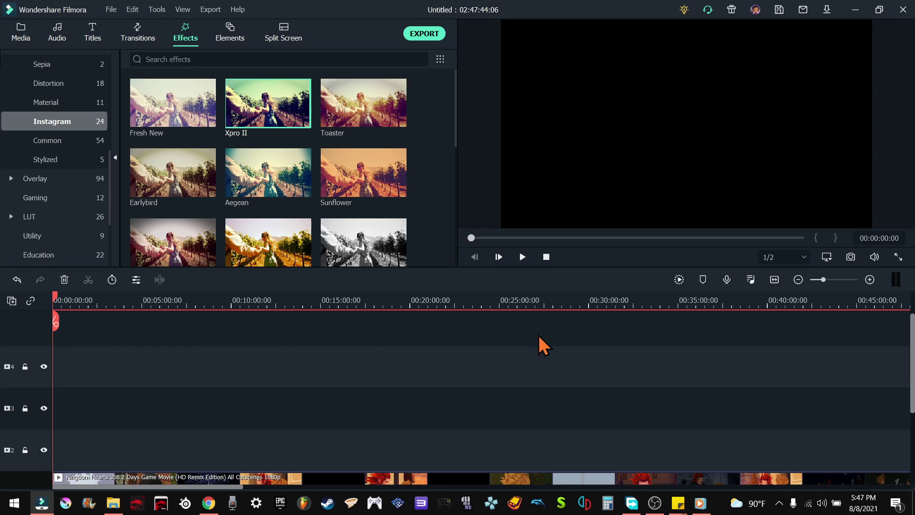
pyautogui.scroll(-1, 355, 373)
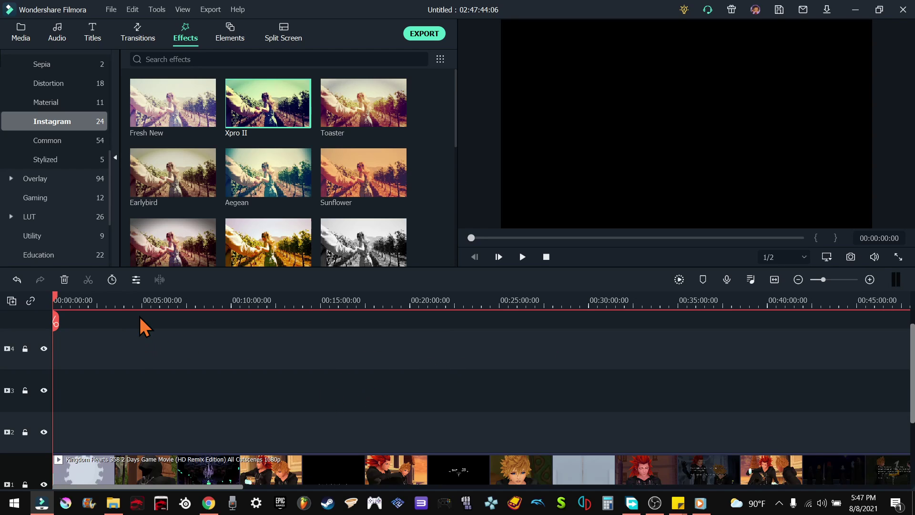
# Step: Open the Xpro II filter's settings and compare the picture with video track 4 hidden and shown
pyautogui.moveTo(662, 238); pyautogui.dragTo(770, 244)
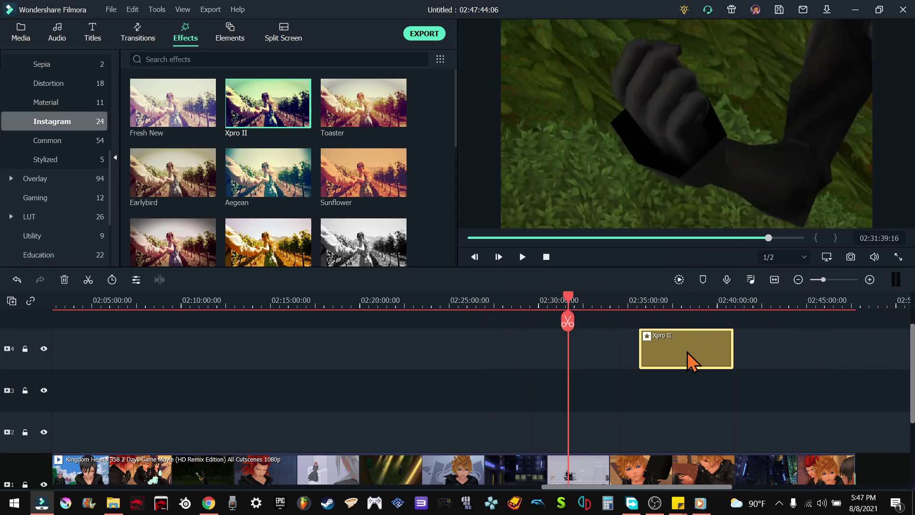
pyautogui.doubleClick(687, 352)
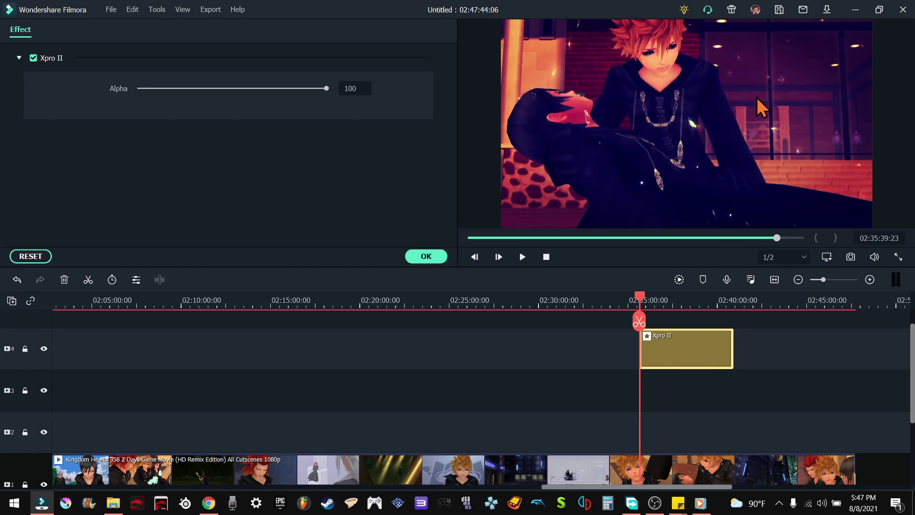
pyautogui.click(462, 339)
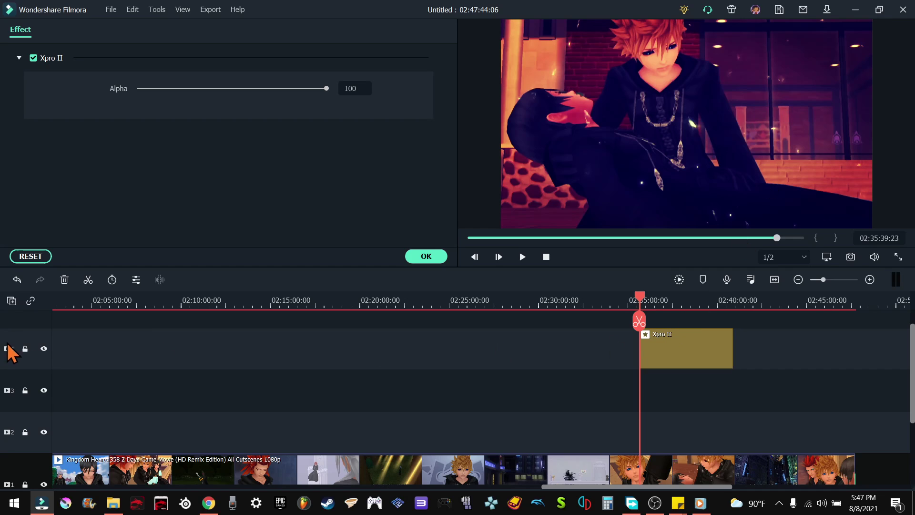
pyautogui.click(44, 349)
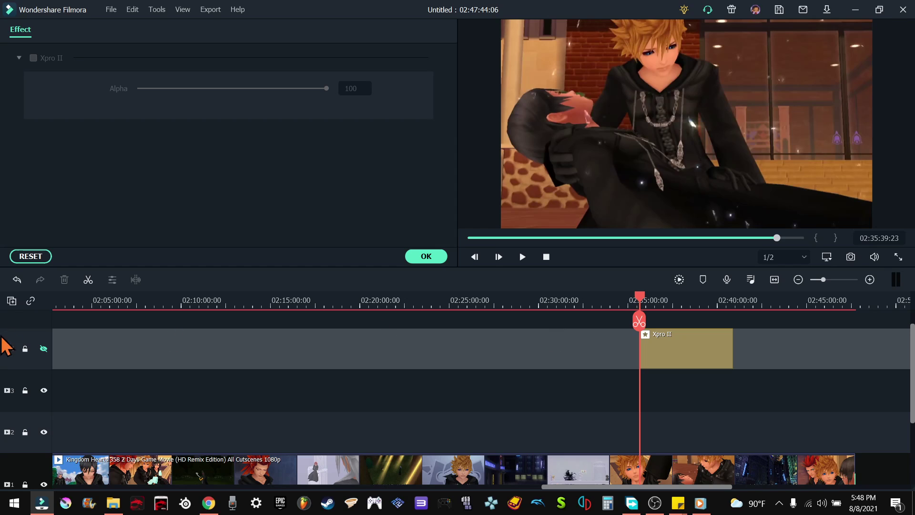
pyautogui.click(43, 349)
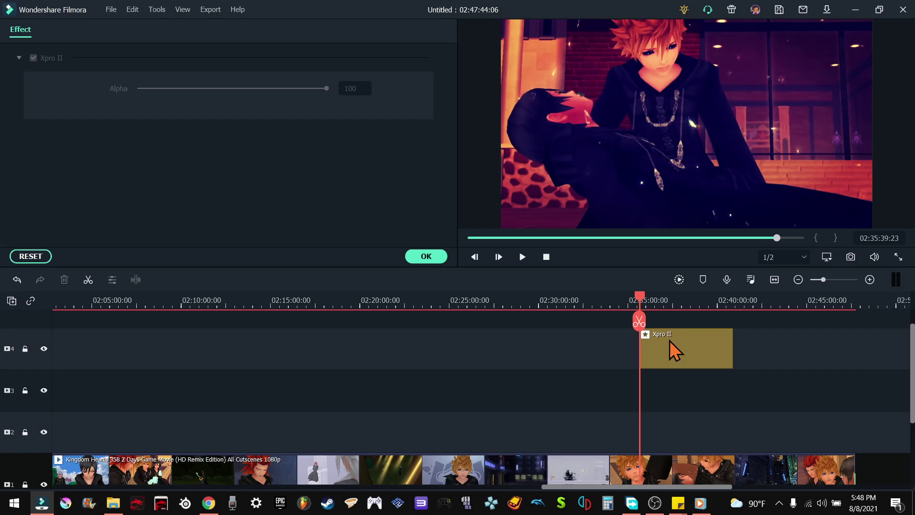
# Step: Set the Xpro II filter's alpha to 50 and extend the filter to the end of the video clip
pyautogui.click(696, 353)
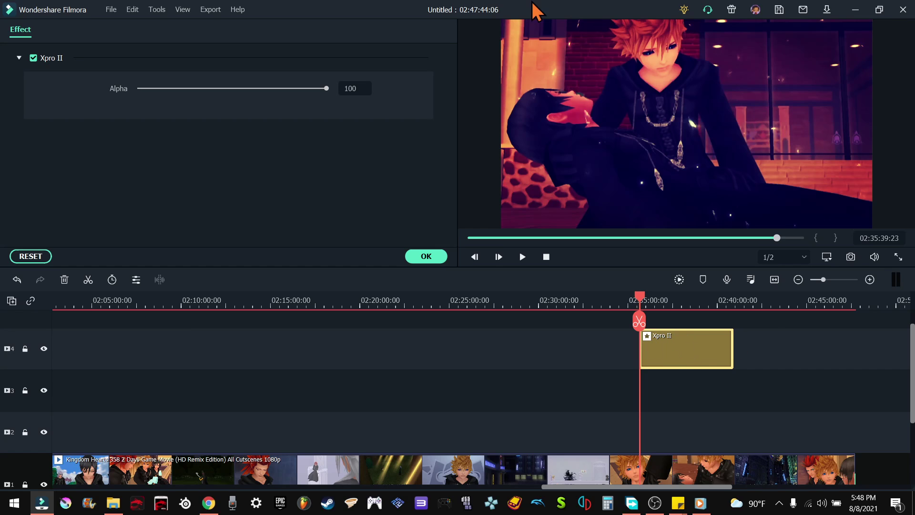
pyautogui.moveTo(327, 88); pyautogui.dragTo(245, 89)
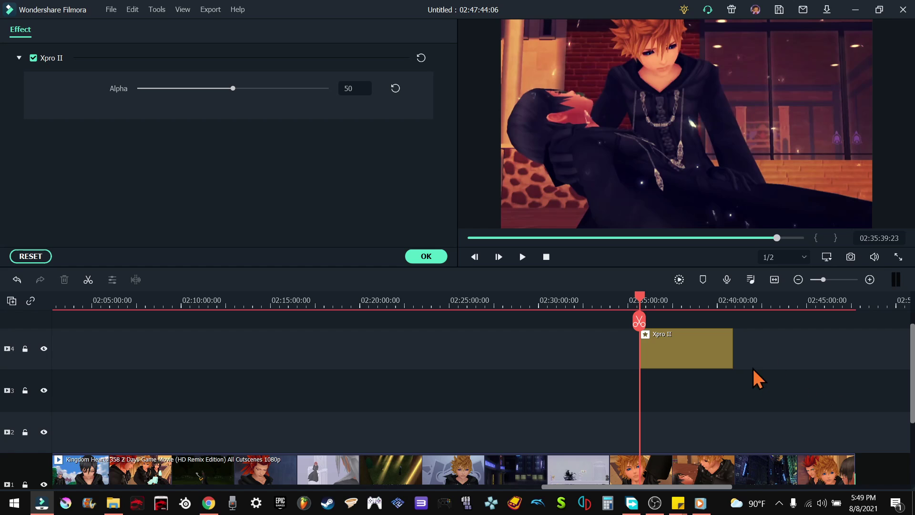
pyautogui.click(724, 348)
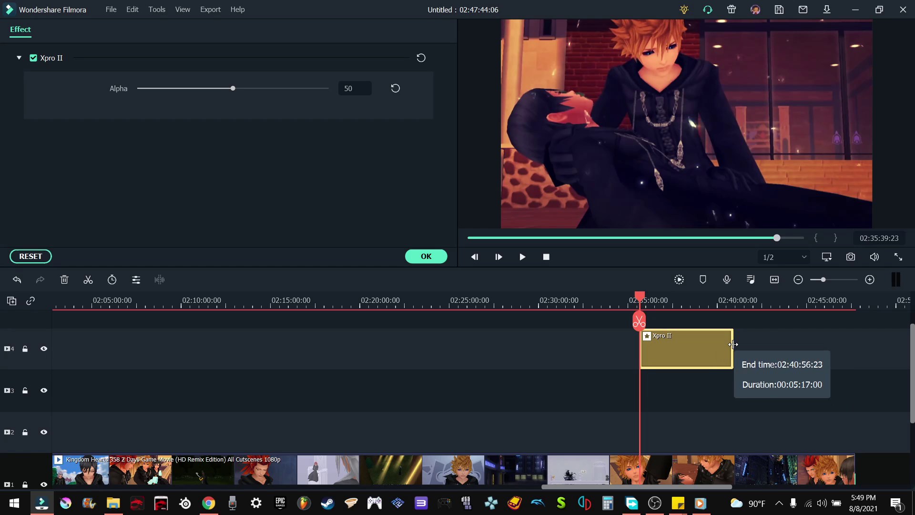
pyautogui.moveTo(733, 344); pyautogui.dragTo(855, 347)
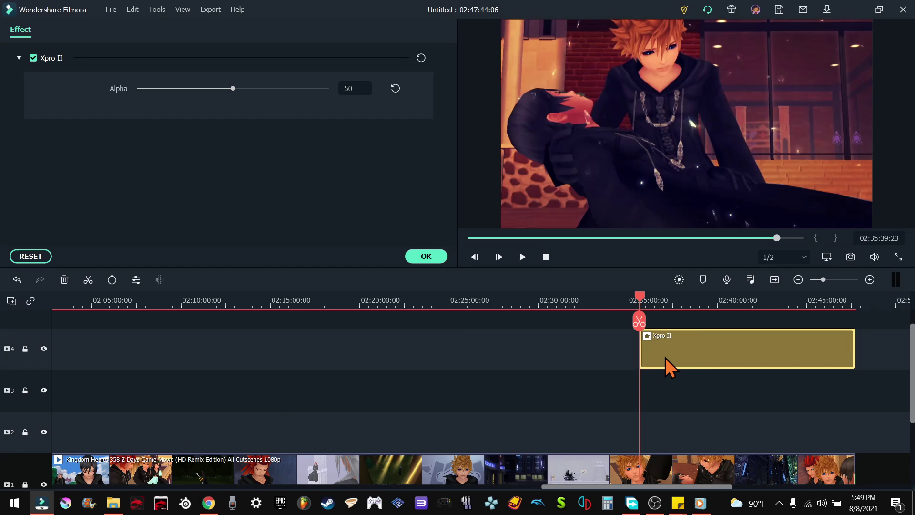
# Step: Look through the audio, color, preset animation and custom animation settings of the video clip on track 1
pyautogui.scroll(-1, 663, 356)
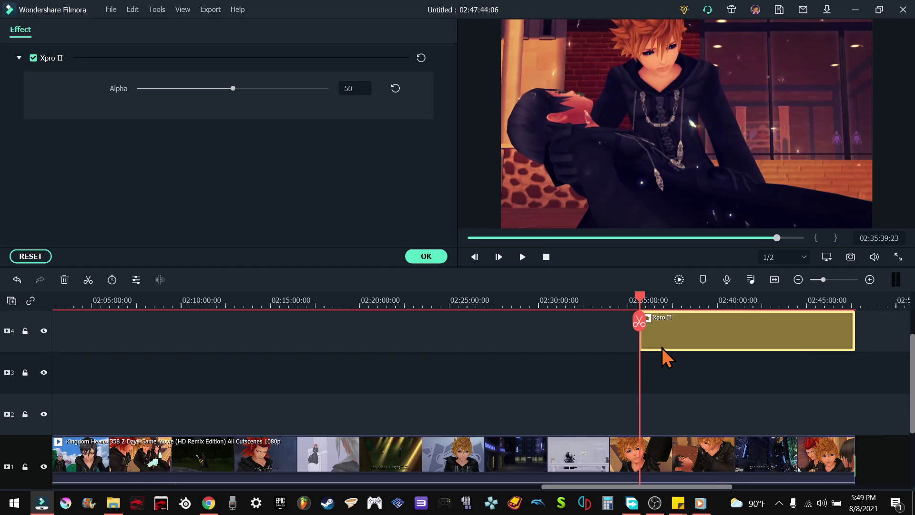
pyautogui.click(662, 446)
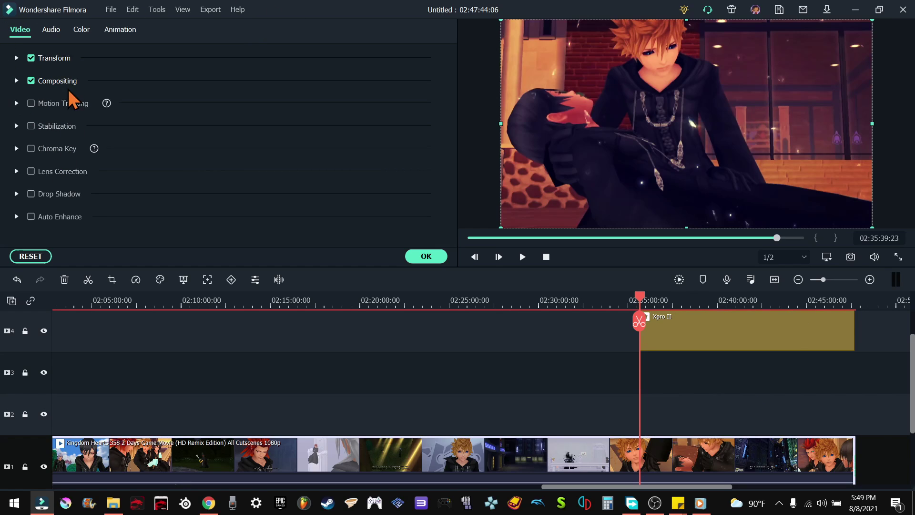
pyautogui.click(48, 30)
pyautogui.click(90, 33)
pyautogui.click(132, 33)
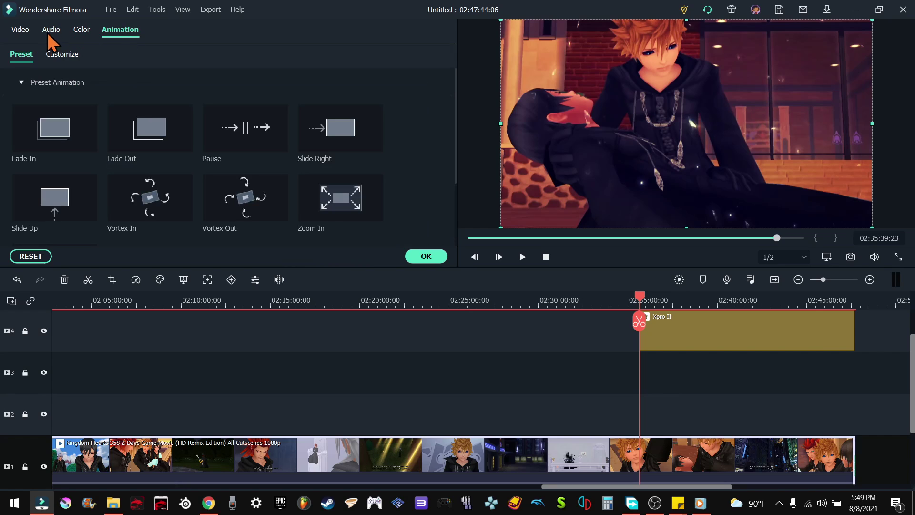
pyautogui.click(17, 30)
pyautogui.click(58, 35)
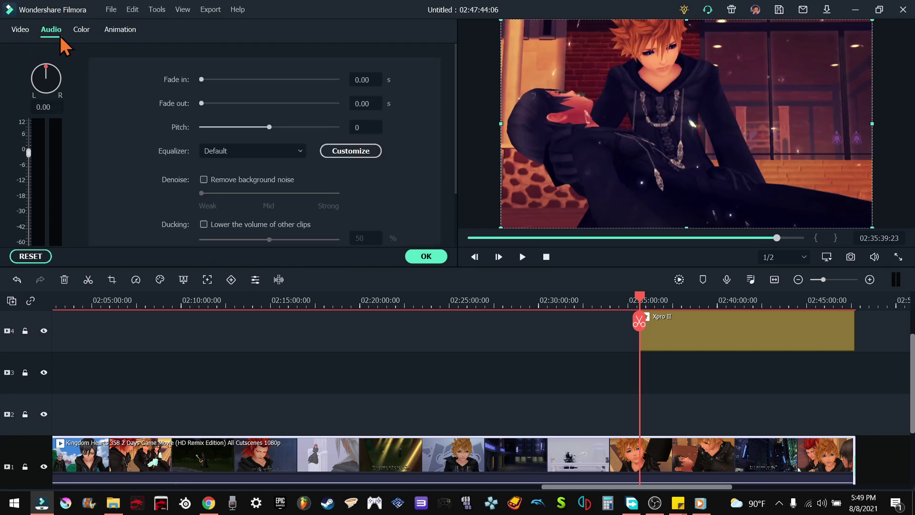
pyautogui.click(120, 32)
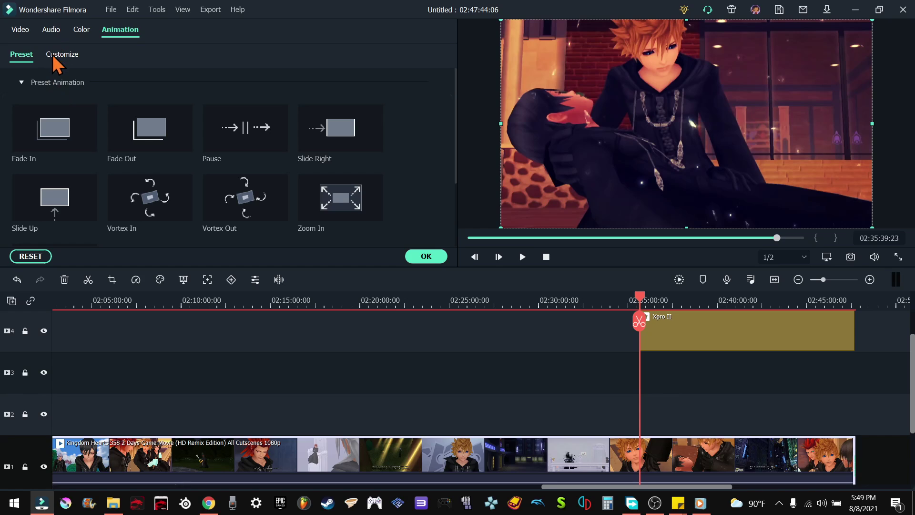
pyautogui.scroll(-2, 323, 130)
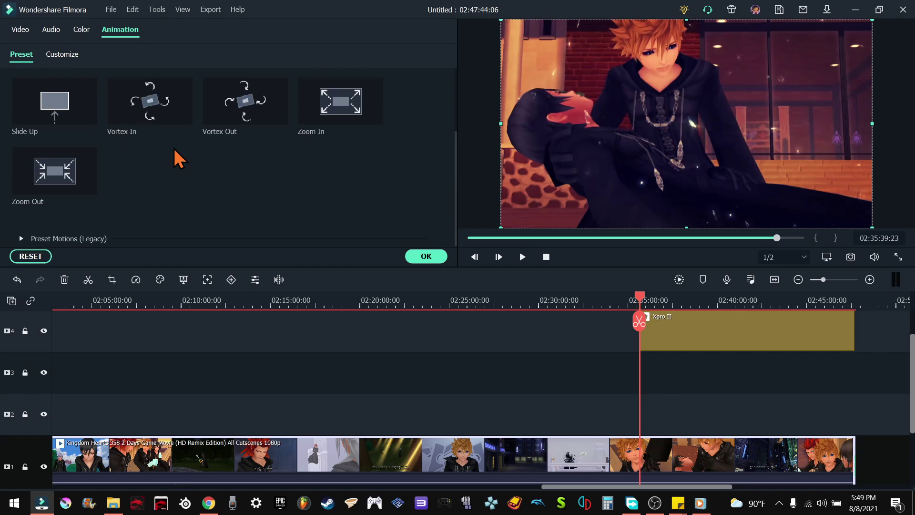
pyautogui.click(86, 33)
pyautogui.click(121, 34)
pyautogui.click(61, 55)
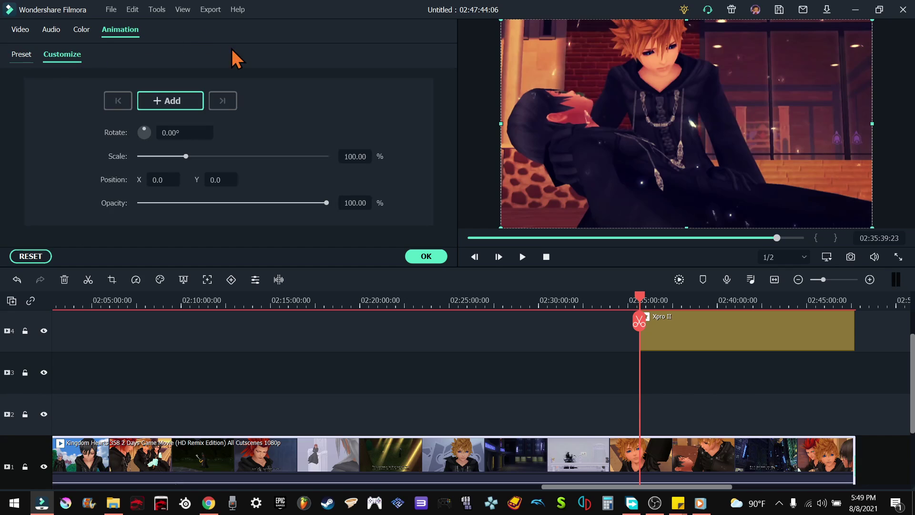
pyautogui.click(81, 30)
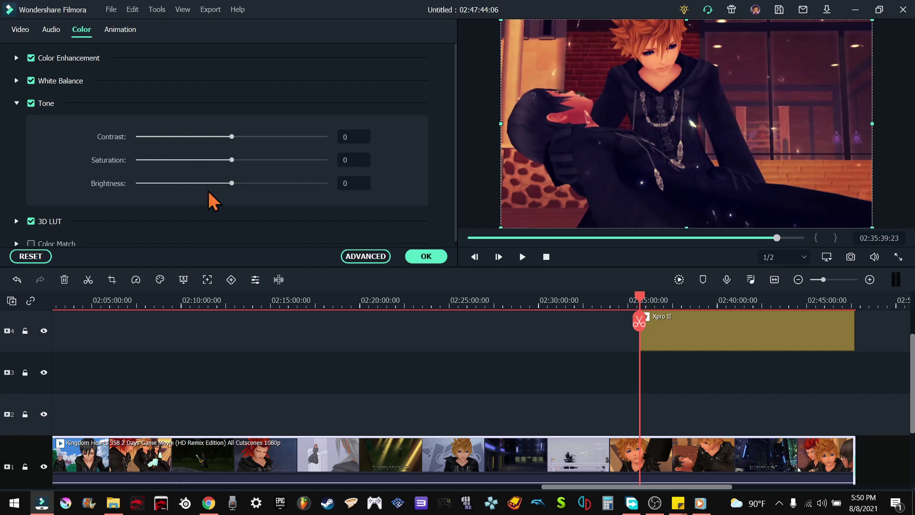
# Step: Set the video clip's tone contrast to 48 and its saturation to 35
pyautogui.click(677, 332)
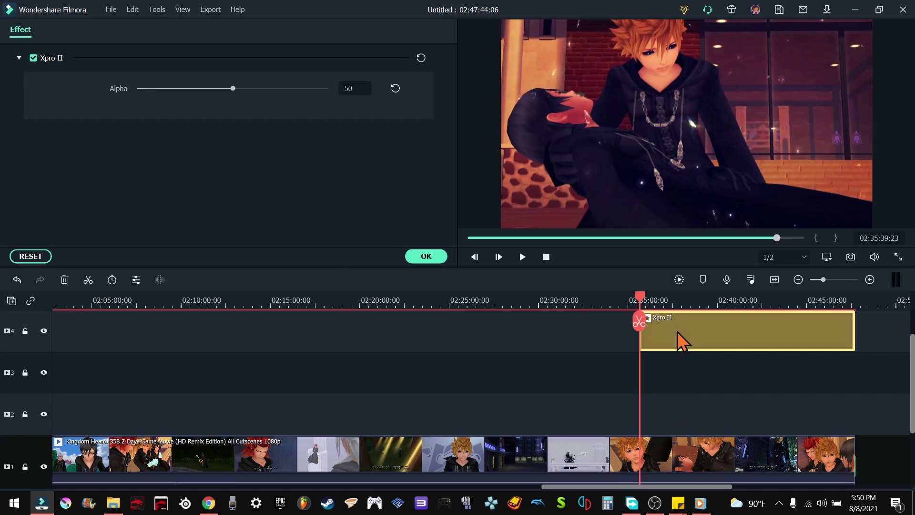
pyautogui.click(636, 446)
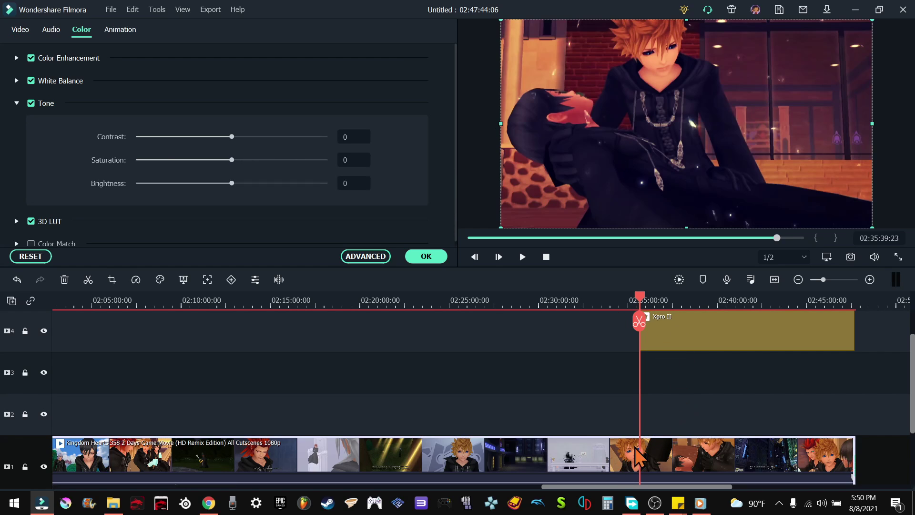
pyautogui.click(19, 27)
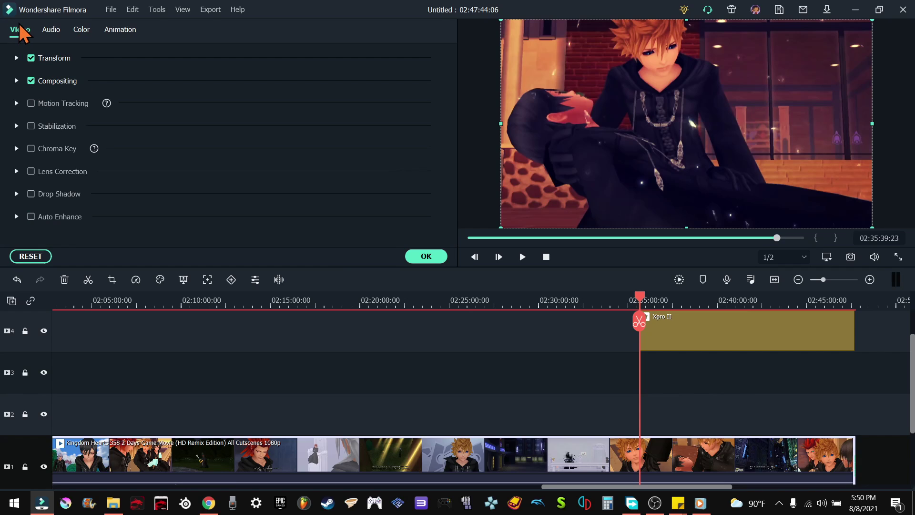
pyautogui.click(86, 30)
pyautogui.click(15, 102)
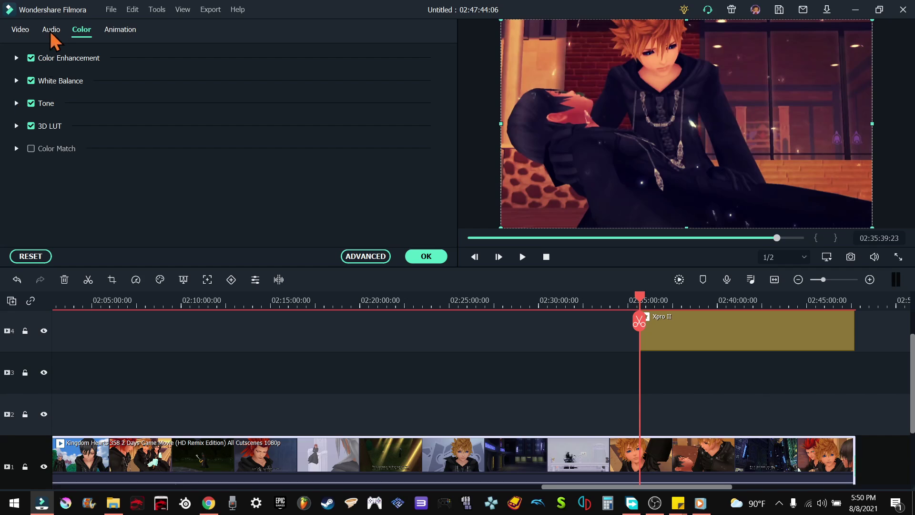
pyautogui.click(16, 103)
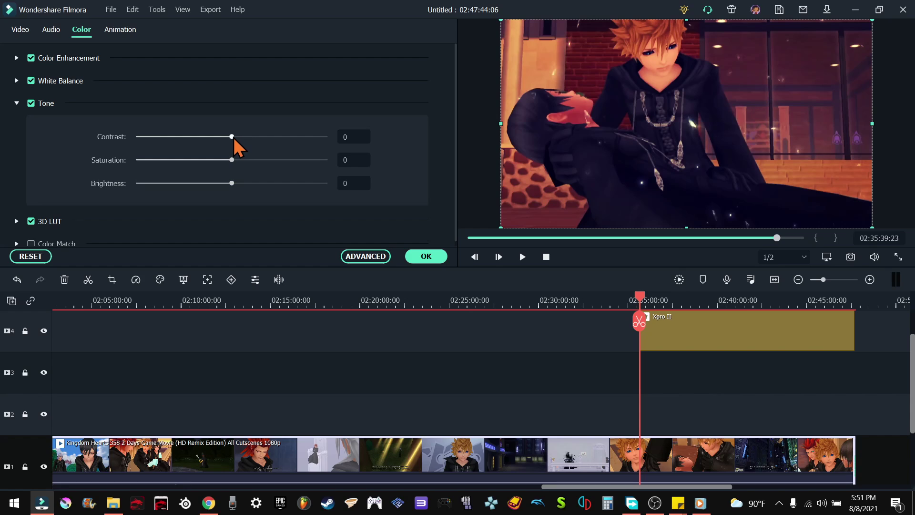
pyautogui.moveTo(233, 138); pyautogui.dragTo(355, 142)
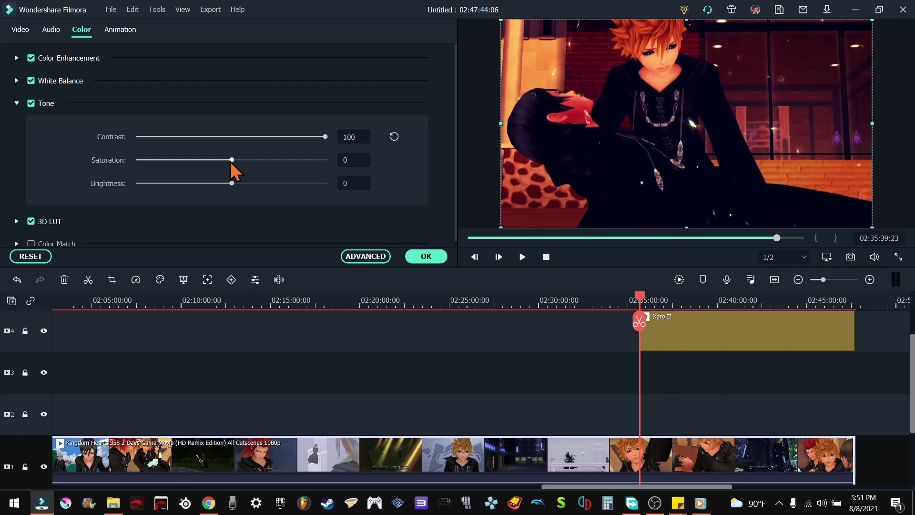
pyautogui.moveTo(231, 161); pyautogui.dragTo(265, 161)
pyautogui.moveTo(324, 137); pyautogui.dragTo(278, 139)
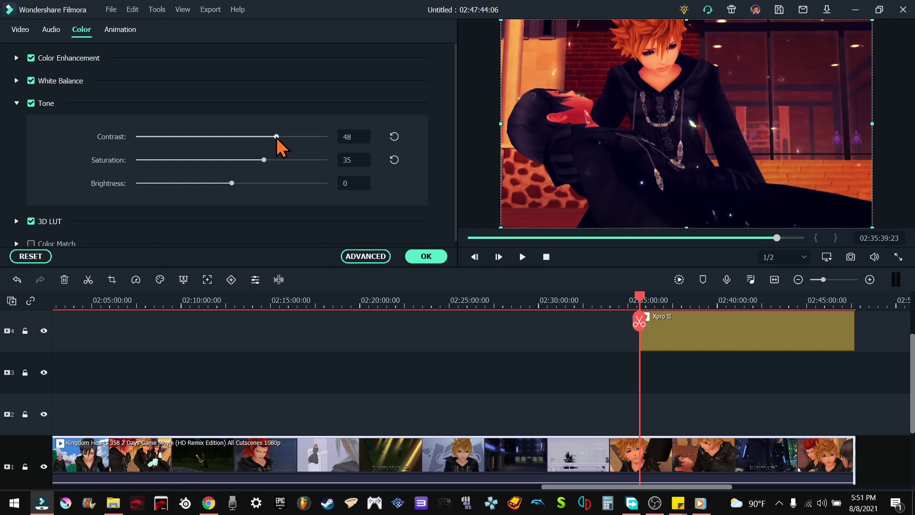
# Step: Refine the video clip's tone to contrast 46 and saturation 20, and accept the color settings
pyautogui.moveTo(276, 137); pyautogui.dragTo(279, 139)
pyautogui.click(277, 139)
pyautogui.moveTo(273, 141); pyautogui.dragTo(262, 141)
pyautogui.moveTo(274, 142); pyautogui.dragTo(275, 141)
pyautogui.moveTo(266, 163)
pyautogui.mouseDown()
pyautogui.moveTo(323, 164)
pyautogui.moveTo(161, 162)
pyautogui.moveTo(258, 162)
pyautogui.mouseUp()
pyautogui.click(394, 160)
pyautogui.moveTo(234, 162); pyautogui.dragTo(251, 160)
pyautogui.click(394, 161)
pyautogui.click(16, 279)
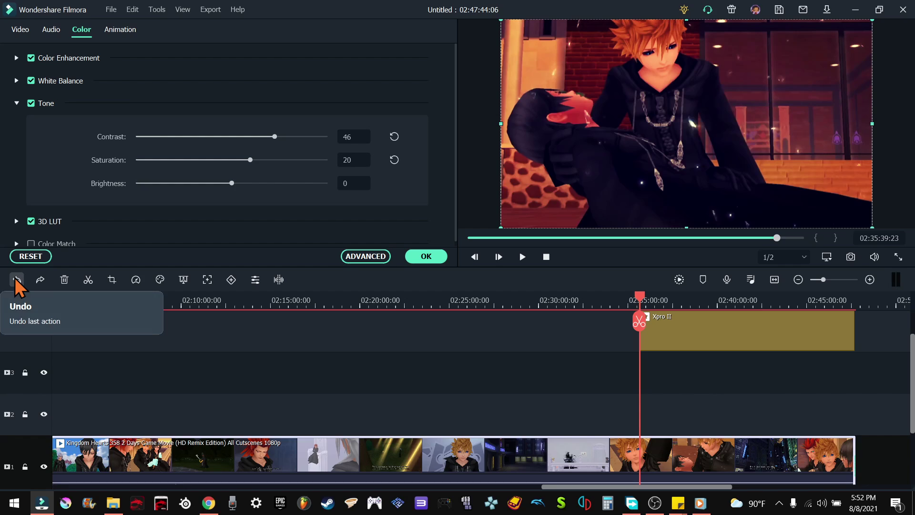
pyautogui.scroll(1, 698, 331)
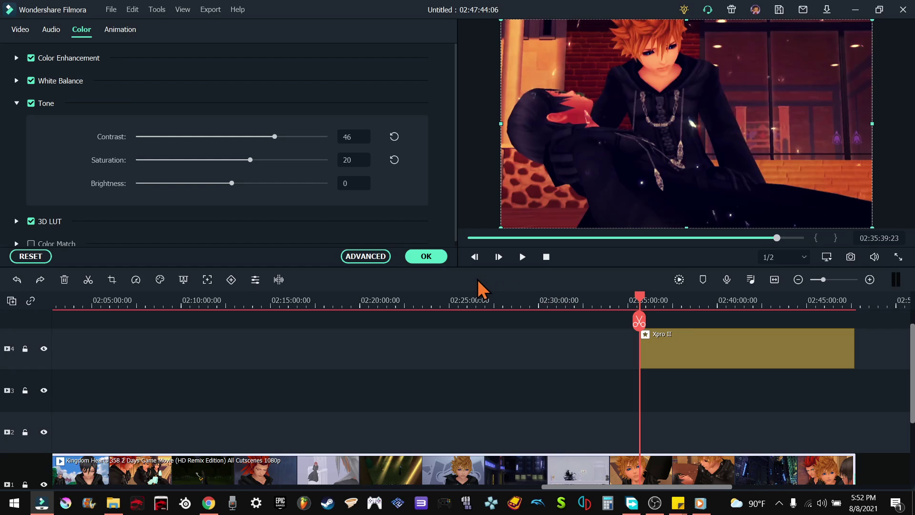
pyautogui.click(426, 256)
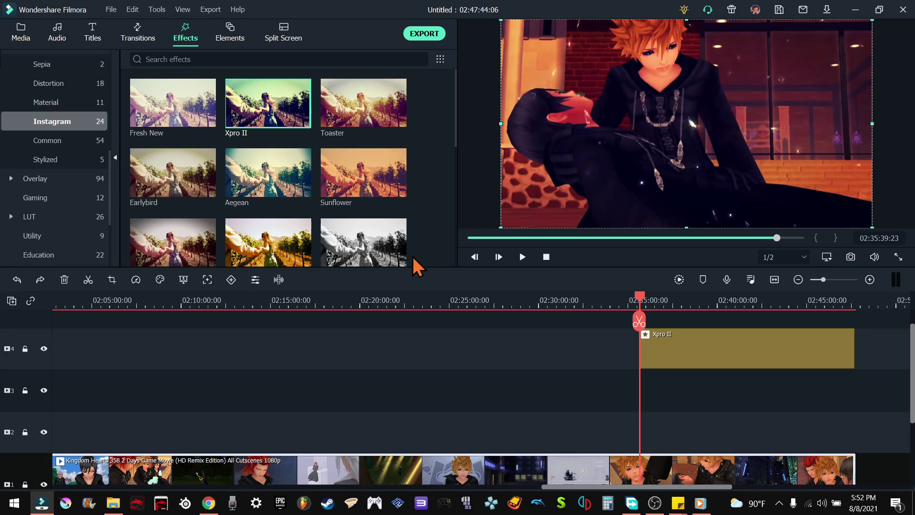
# Step: Play a short preview of the filtered section and return the playhead to the start of the Xpro II filter
pyautogui.click(519, 257)
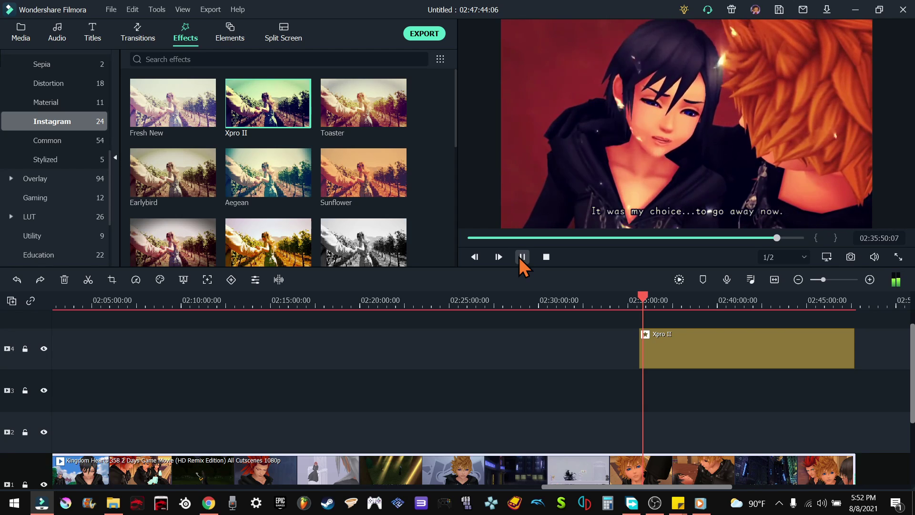
pyautogui.click(521, 256)
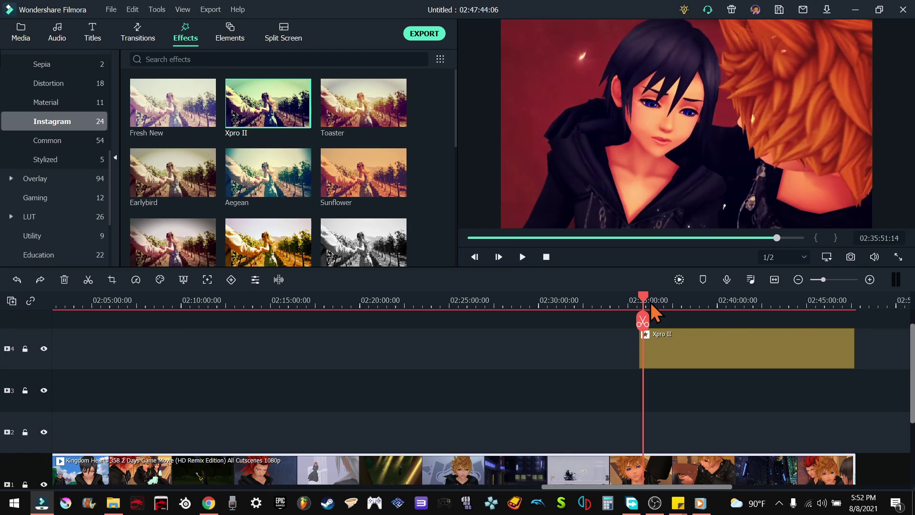
pyautogui.moveTo(642, 296); pyautogui.dragTo(640, 302)
# Step: Open the Xpro II filter's settings, hide video track 4 and close the settings
pyautogui.doubleClick(670, 355)
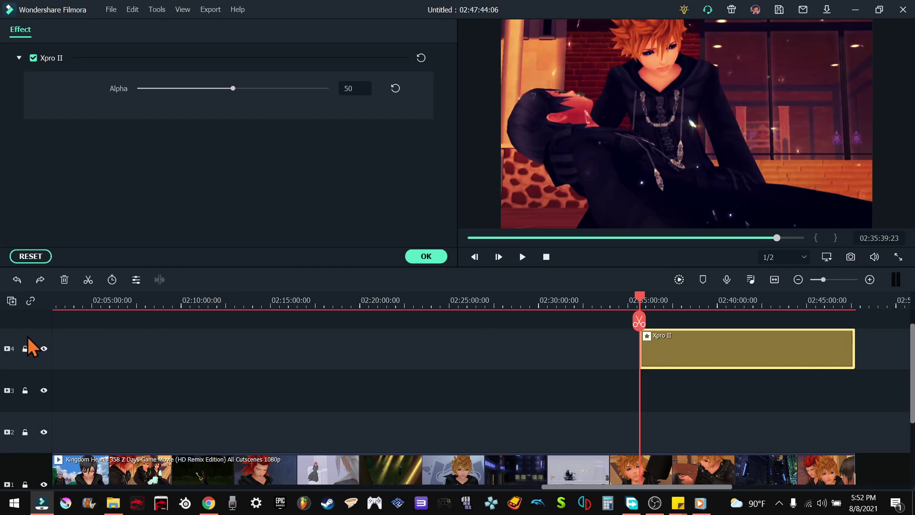
pyautogui.click(43, 348)
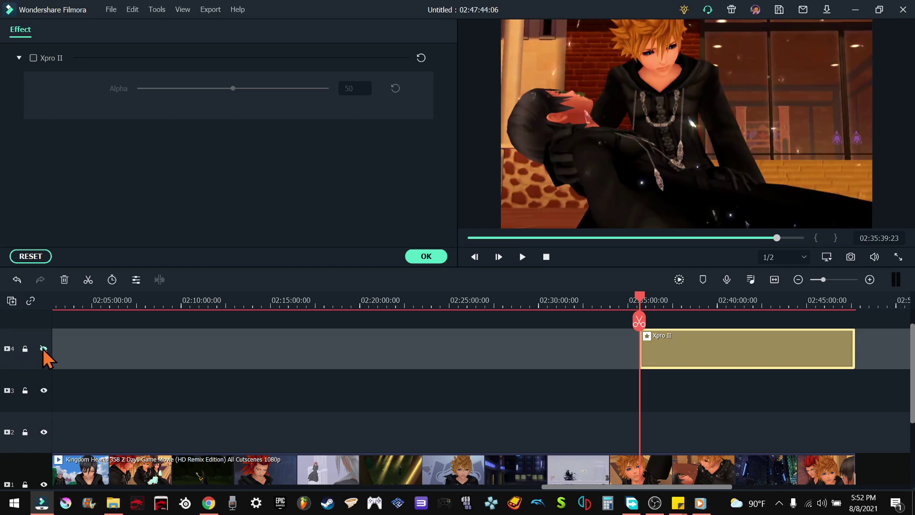
pyautogui.click(426, 257)
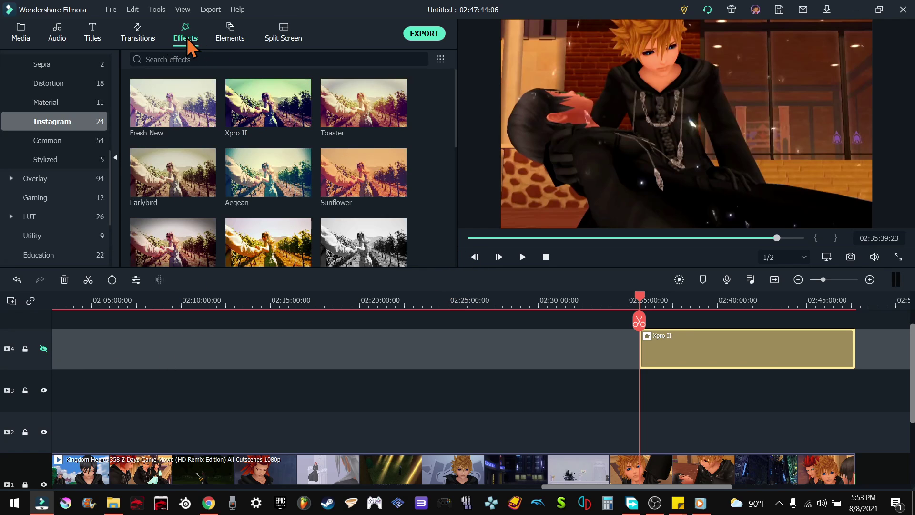
# Step: Open the video clip's color settings and reset its tone contrast and saturation to 0
pyautogui.click(147, 39)
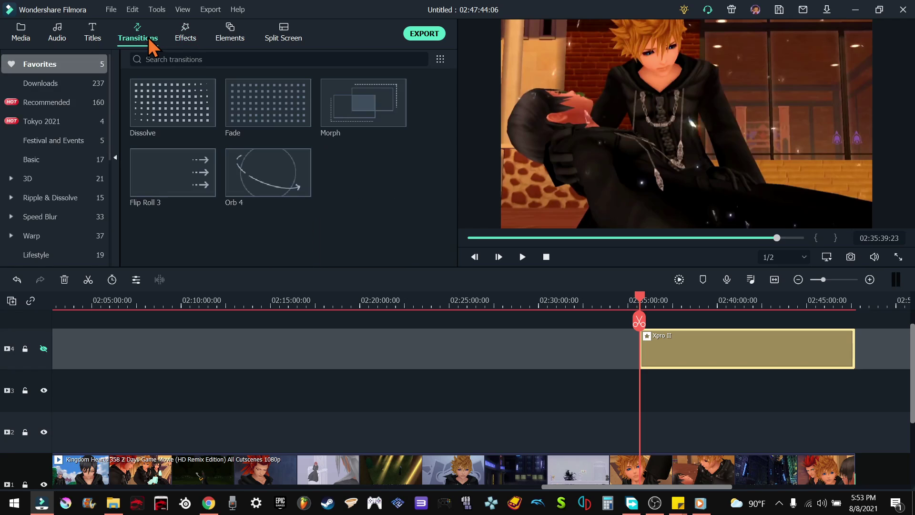
pyautogui.click(188, 36)
pyautogui.doubleClick(456, 457)
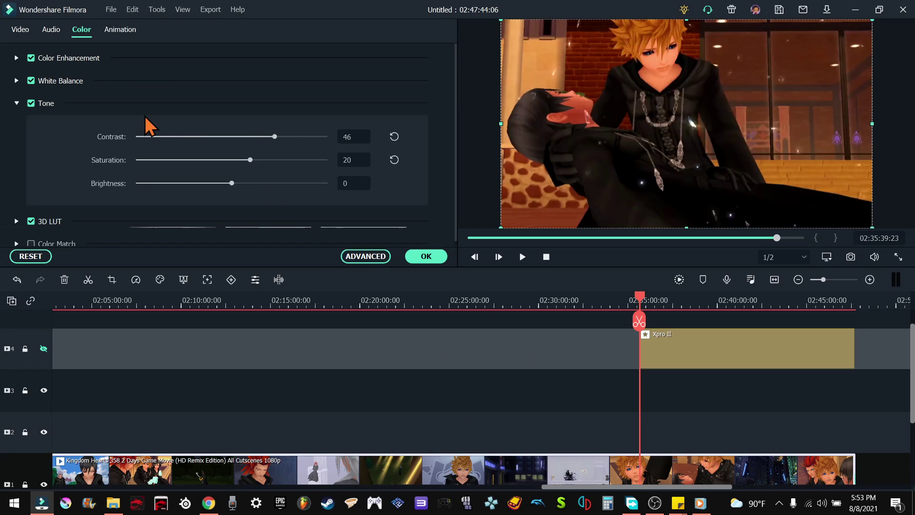
pyautogui.click(395, 138)
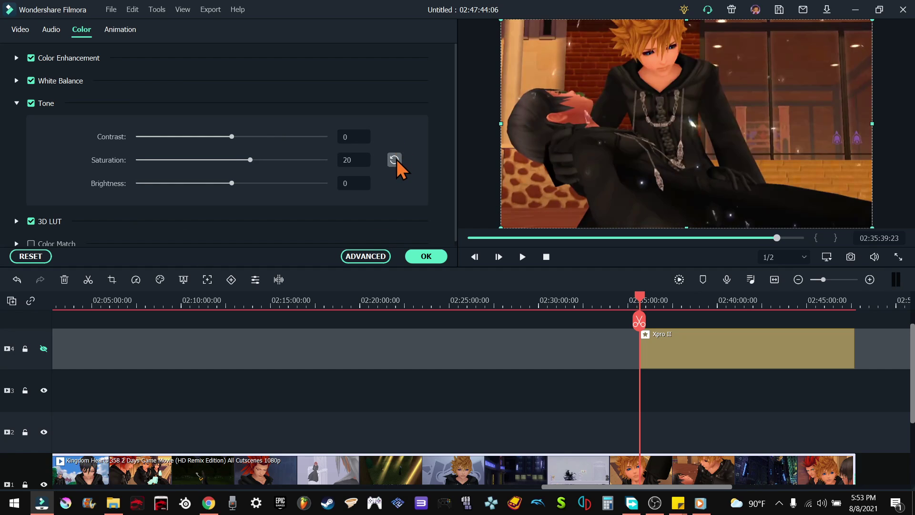
pyautogui.click(395, 160)
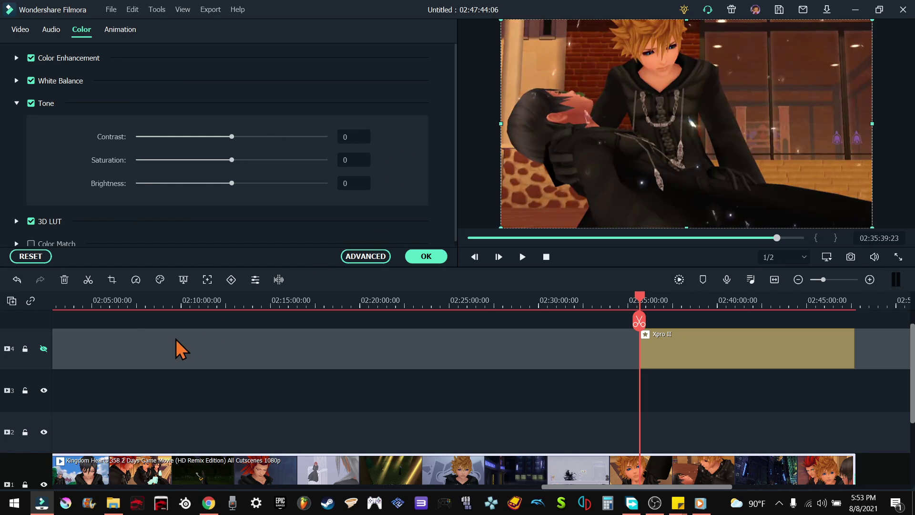
# Step: Play a short preview of the clip, and undo the contrast and saturation resets
pyautogui.click(524, 260)
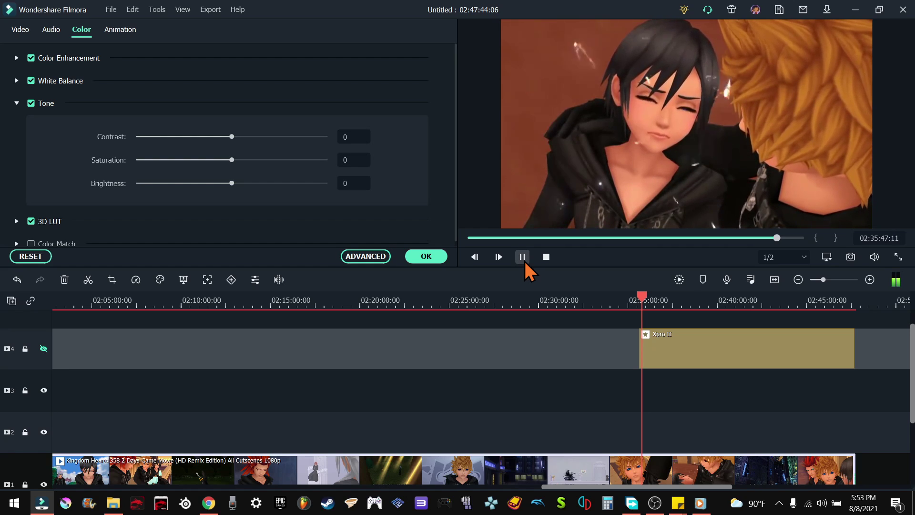
pyautogui.click(525, 261)
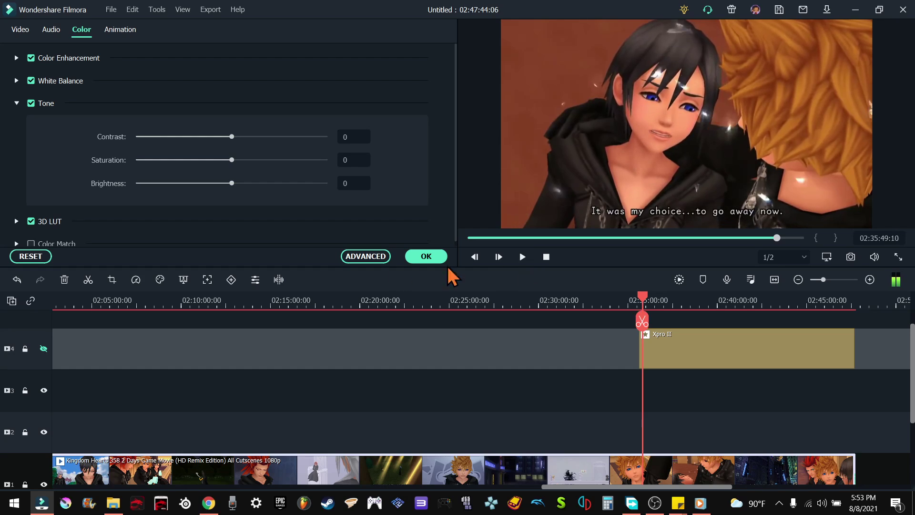
pyautogui.click(17, 279)
pyautogui.click(16, 280)
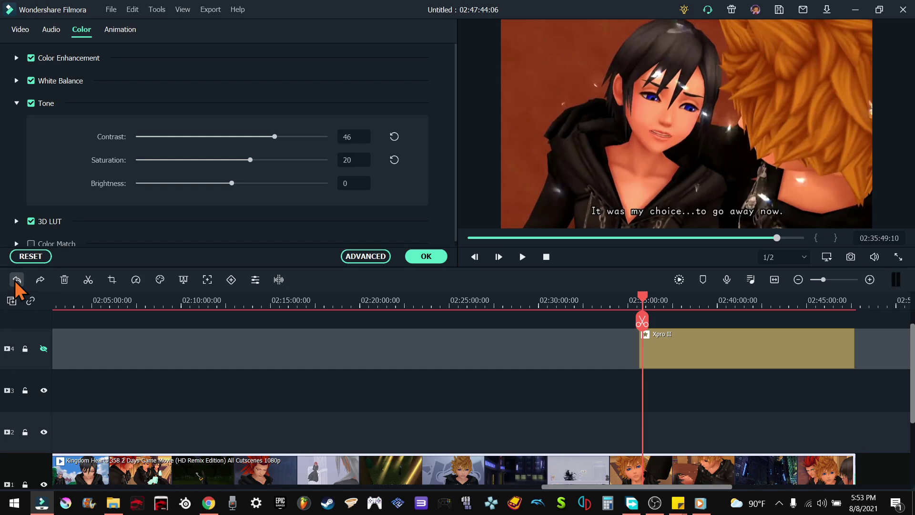
# Step: Make video track 4 visible and play a short preview of the section under the Xpro II filter
pyautogui.click(43, 348)
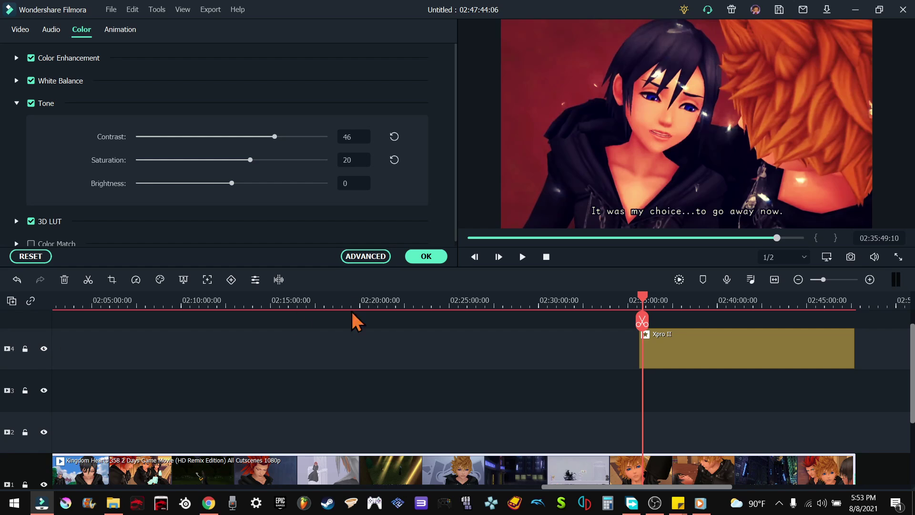
pyautogui.click(521, 257)
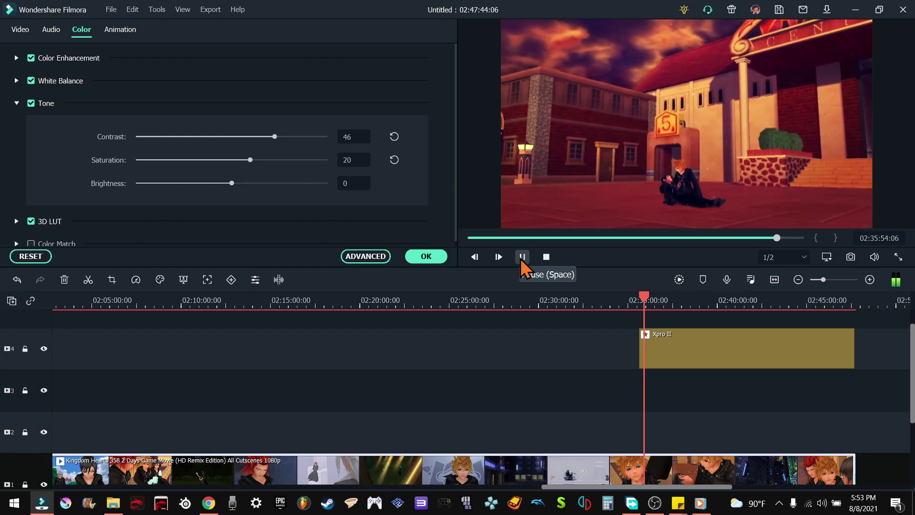
pyautogui.click(523, 258)
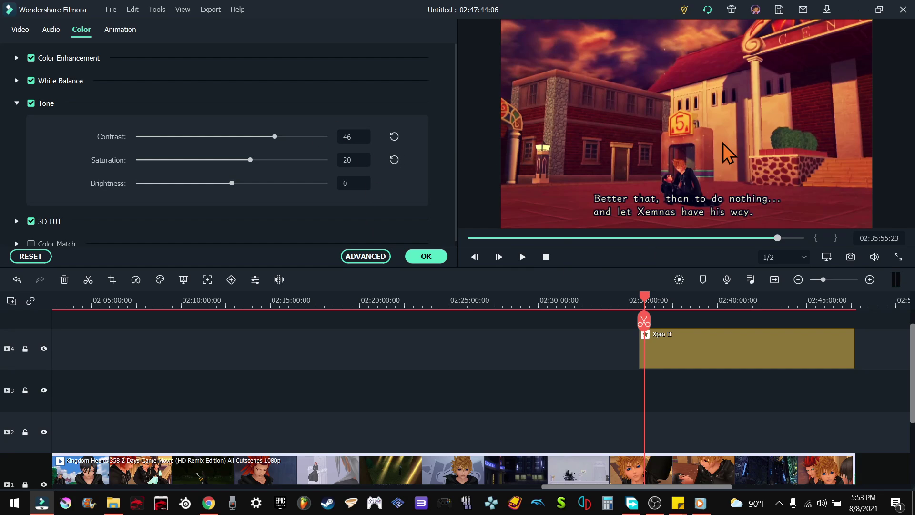
# Step: Reset the clip's tone saturation and contrast, and compare the frame with video track 4 hidden and shown
pyautogui.click(394, 160)
pyautogui.click(394, 136)
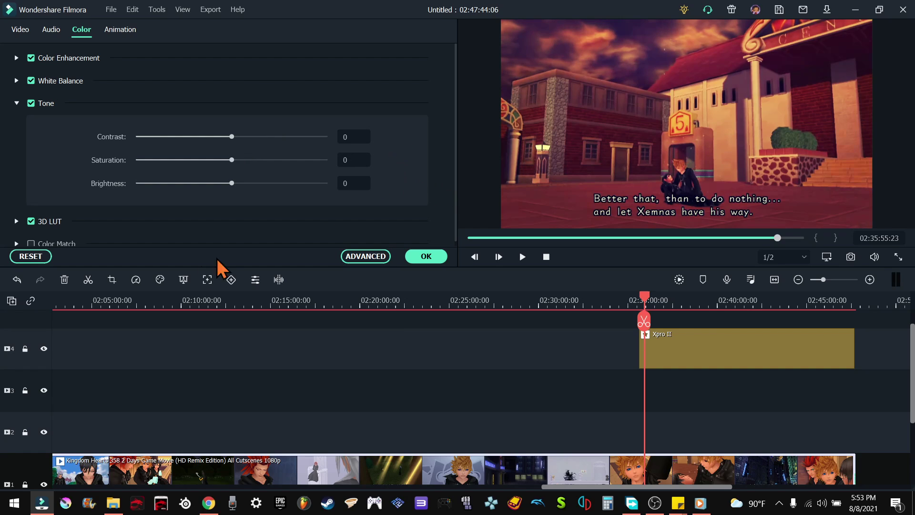
pyautogui.click(43, 348)
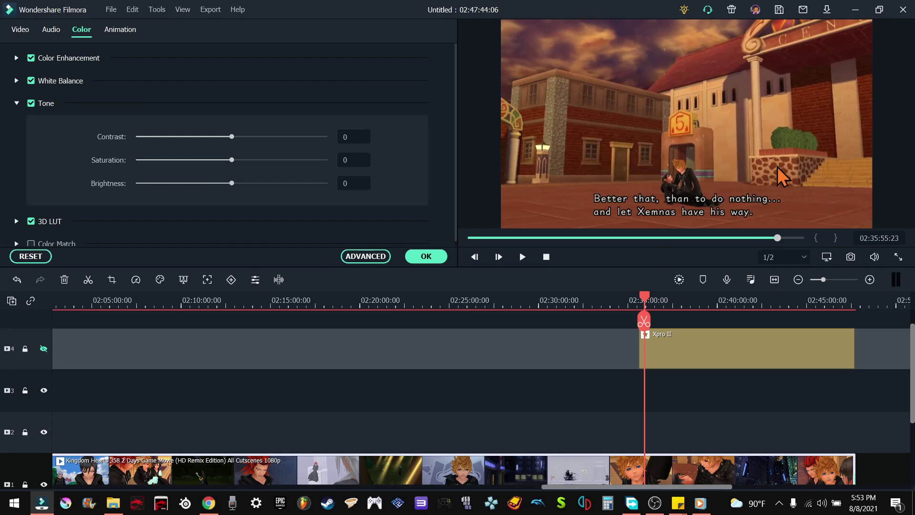
pyautogui.click(43, 348)
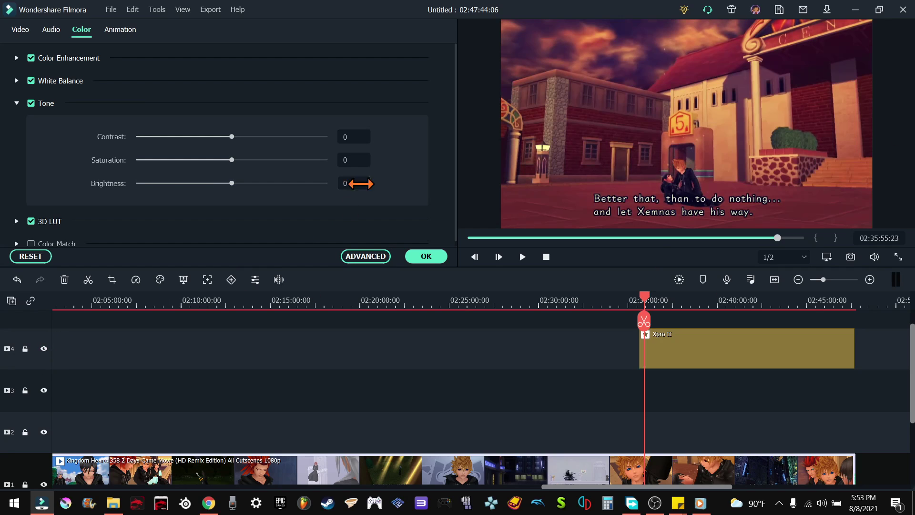
# Step: Undo the track 4 visibility changes and the saturation and contrast resets
pyautogui.click(15, 279)
pyautogui.click(15, 279)
pyautogui.click(15, 279)
pyautogui.click(16, 280)
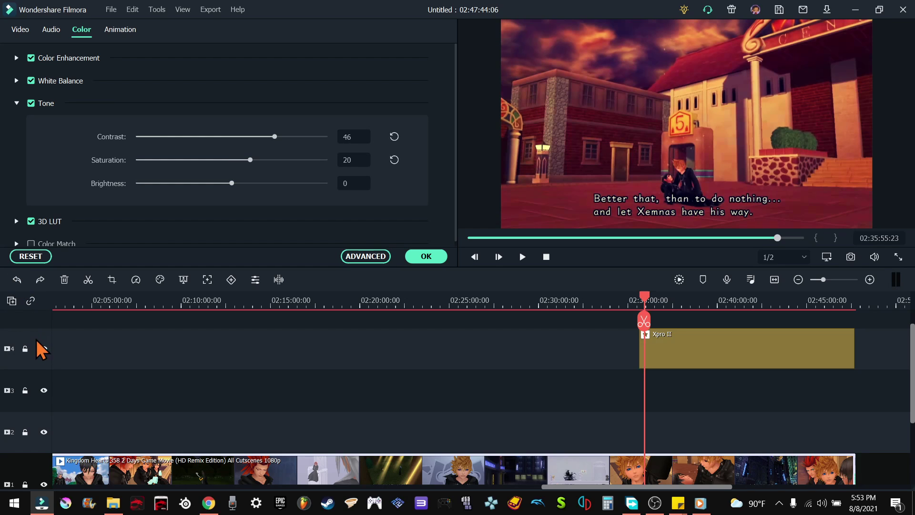
# Step: Open the Xpro II filter's settings and lower its alpha to 35
pyautogui.doubleClick(685, 354)
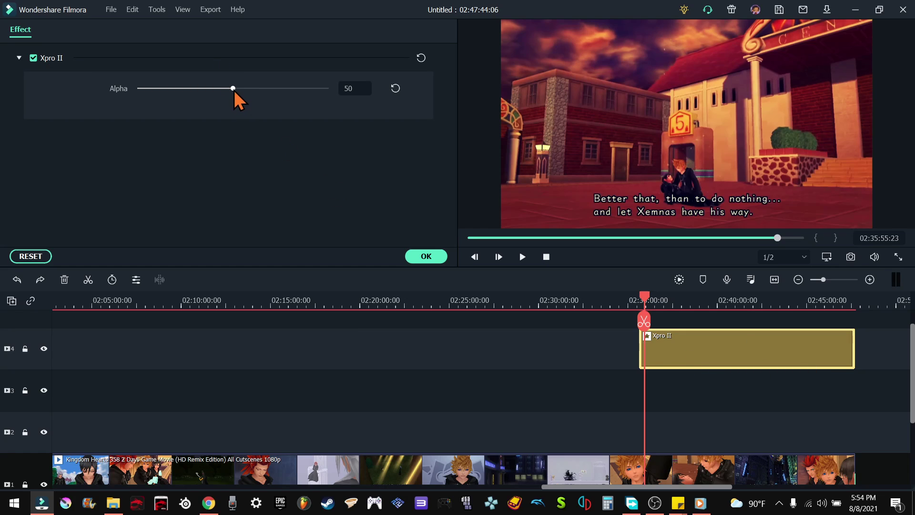
pyautogui.moveTo(233, 90); pyautogui.dragTo(215, 89)
pyautogui.moveTo(215, 91); pyautogui.dragTo(181, 91)
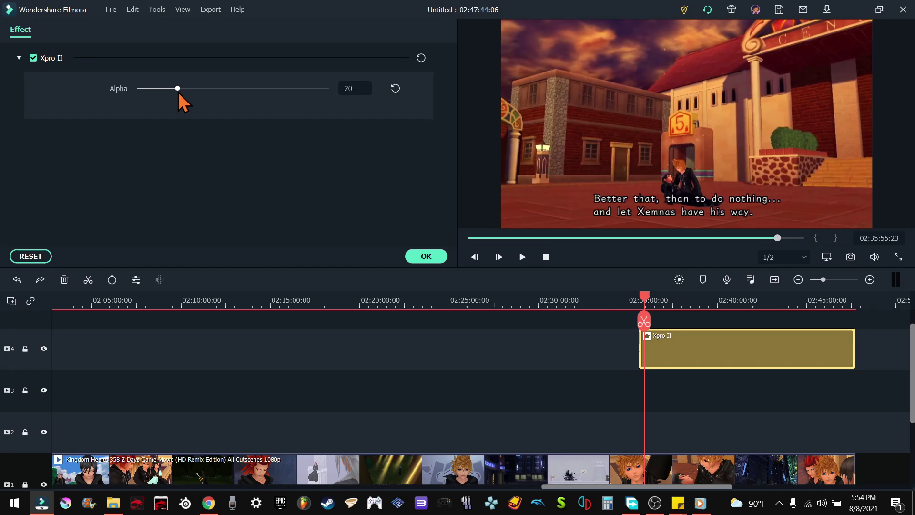
pyautogui.moveTo(179, 93); pyautogui.dragTo(205, 94)
# Step: Check the frame before the Xpro II filter, put the playhead at the filter's start and accept the filter settings
pyautogui.click(676, 345)
pyautogui.click(622, 299)
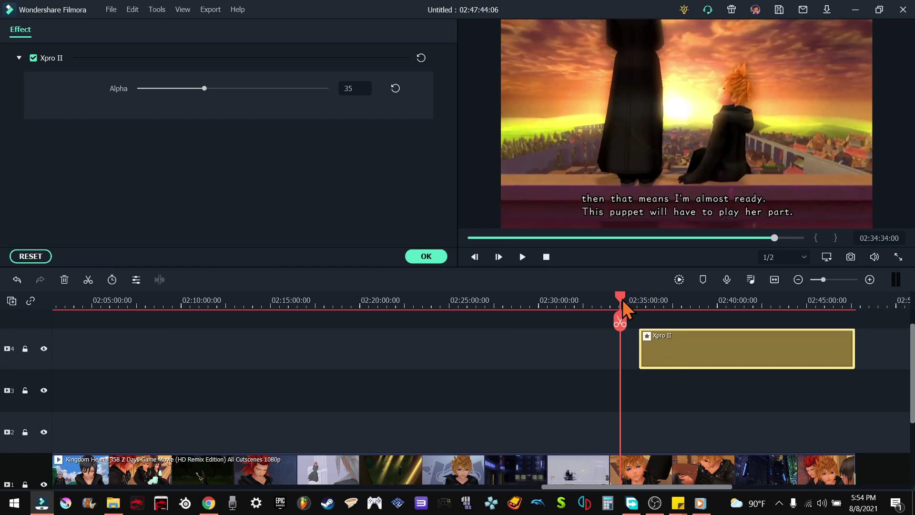
pyautogui.press('Down')
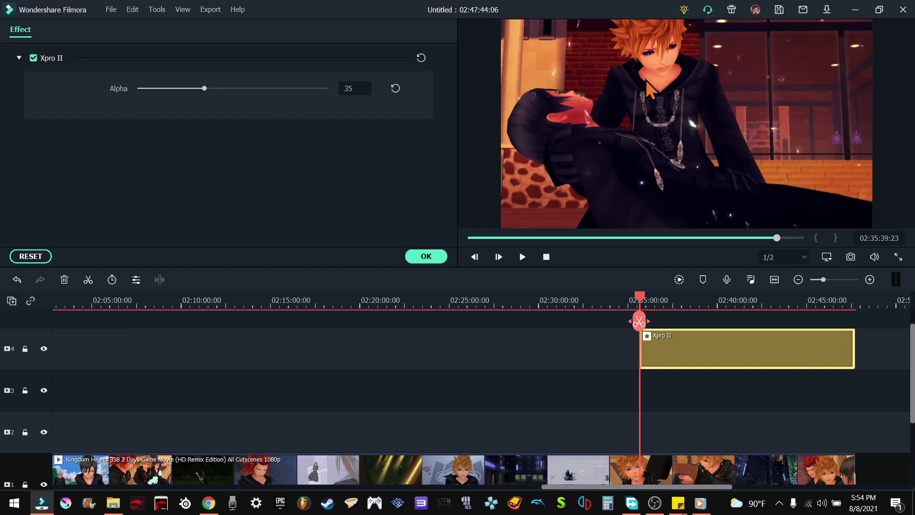
pyautogui.click(691, 301)
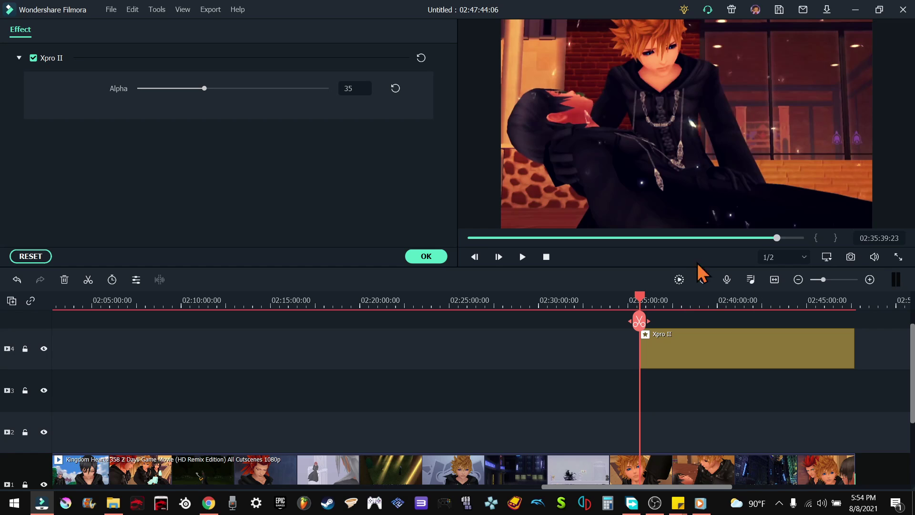
pyautogui.click(418, 260)
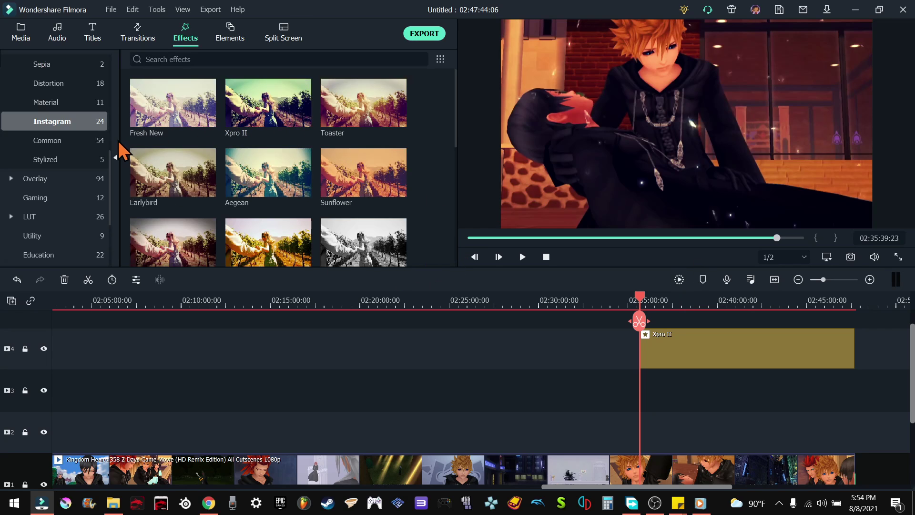
# Step: Browse the filter categories and look through the complete set of Instagram filters
pyautogui.scroll(3, 92, 148)
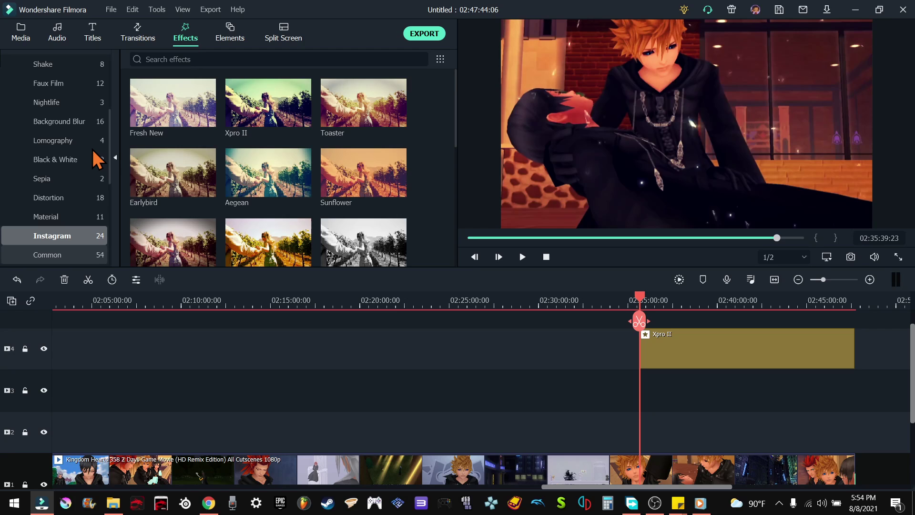
pyautogui.scroll(3, 93, 150)
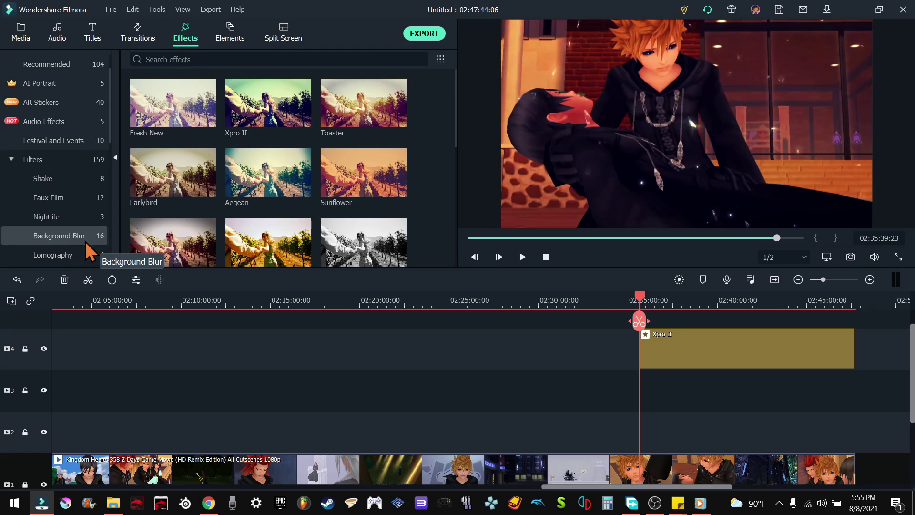
pyautogui.scroll(-3, 312, 245)
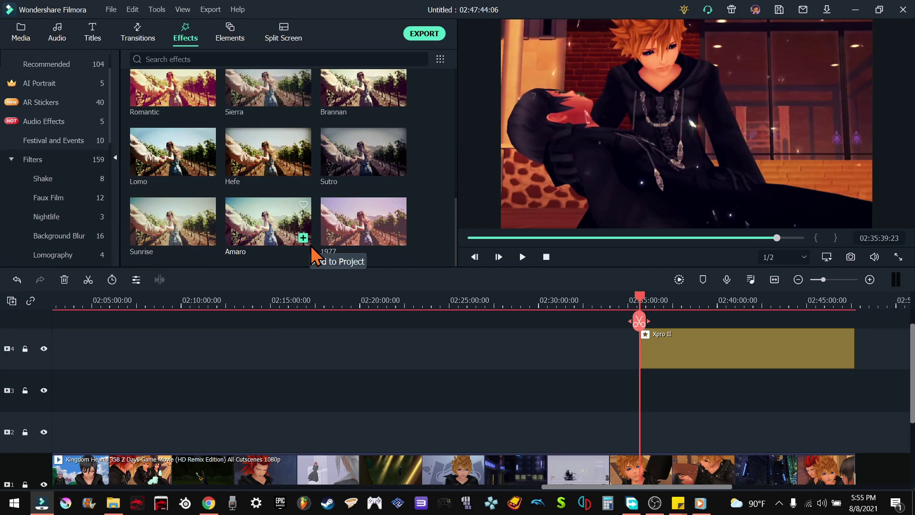
pyautogui.scroll(3, 304, 245)
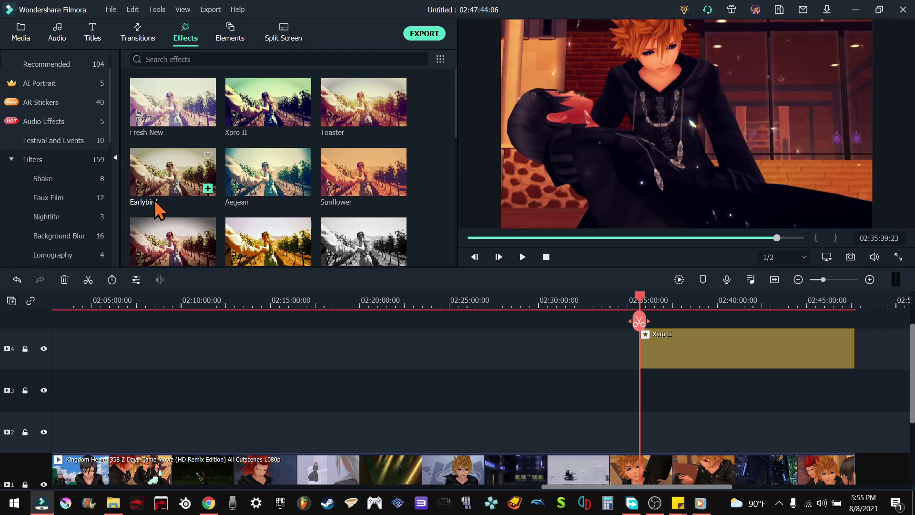
# Step: Compare the filters offered in the Faux Film and Nightlife categories
pyautogui.click(83, 196)
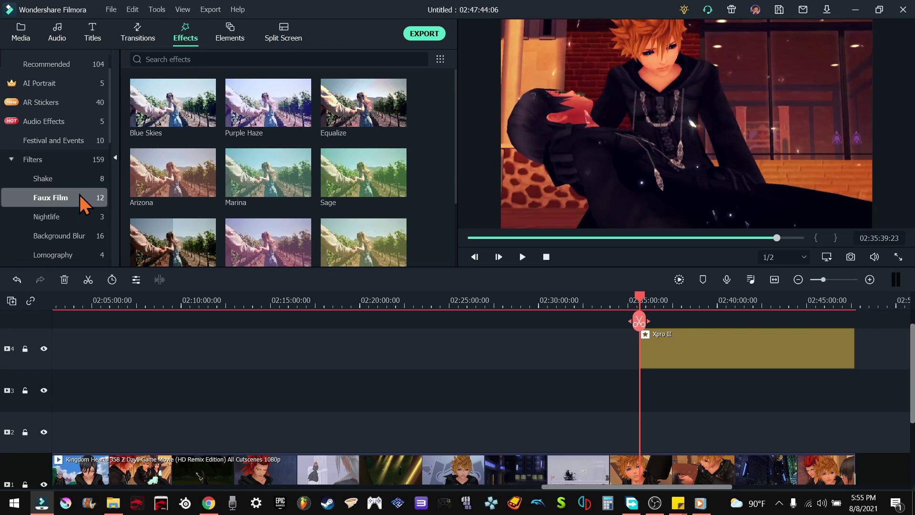
pyautogui.click(61, 215)
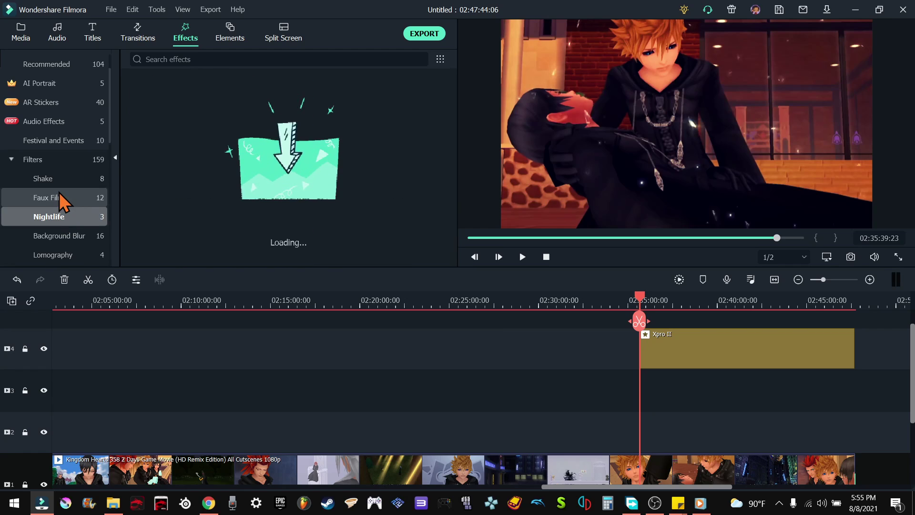
pyautogui.click(59, 195)
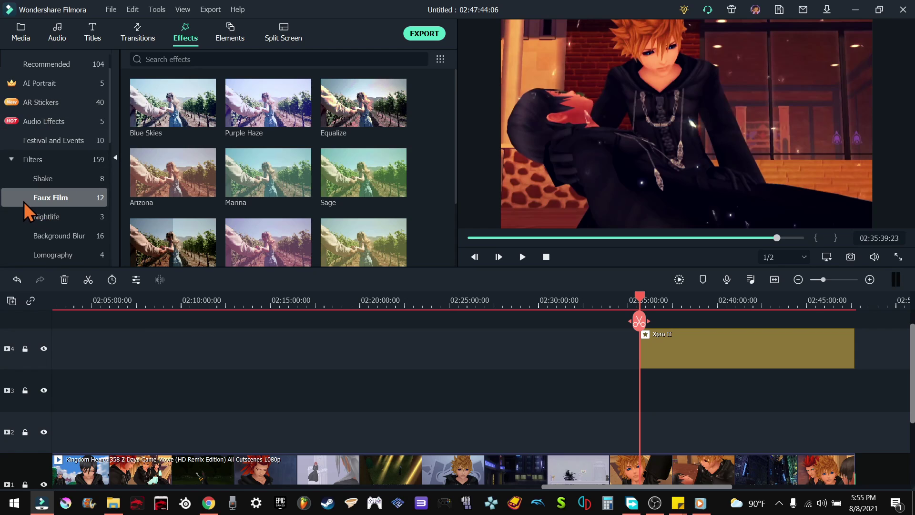
pyautogui.scroll(-2, 185, 202)
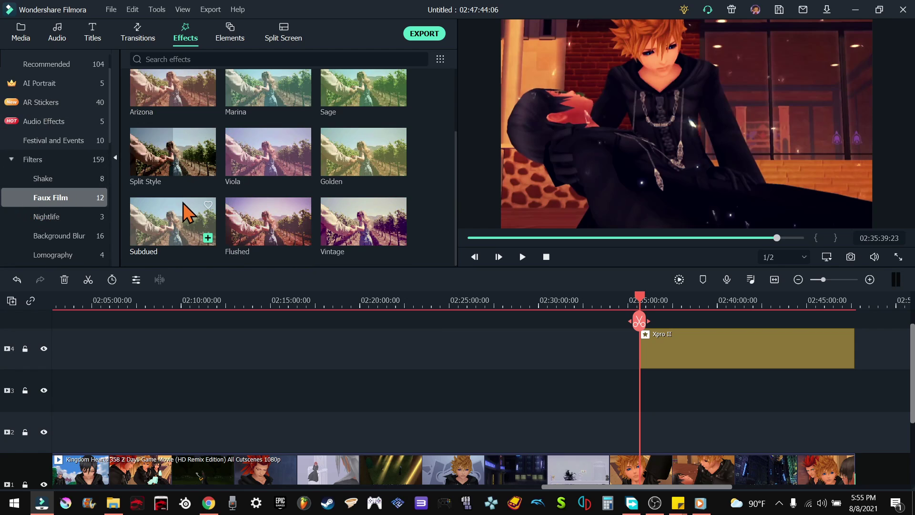
pyautogui.click(61, 213)
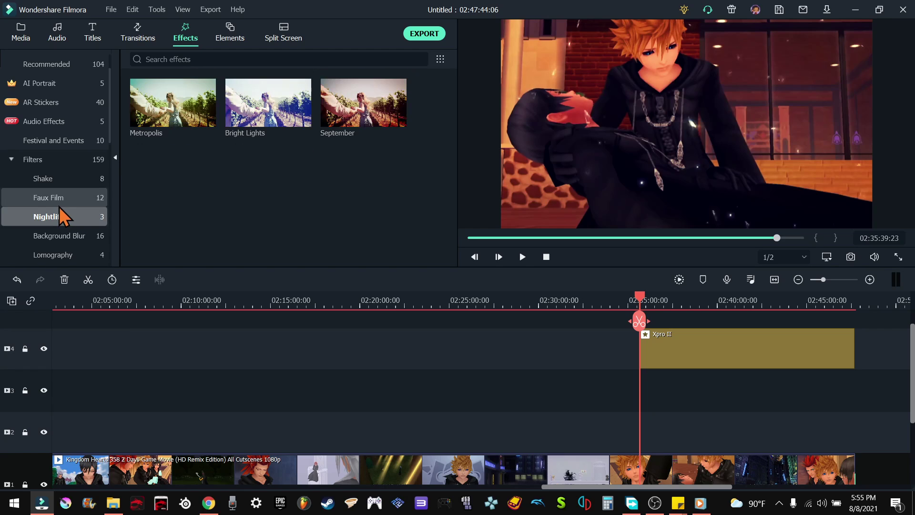
pyautogui.click(55, 198)
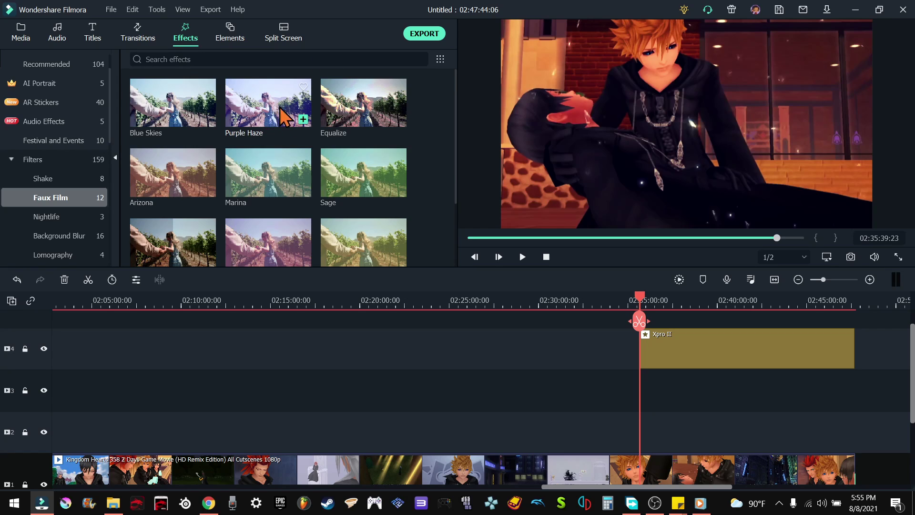
pyautogui.scroll(-2, 260, 117)
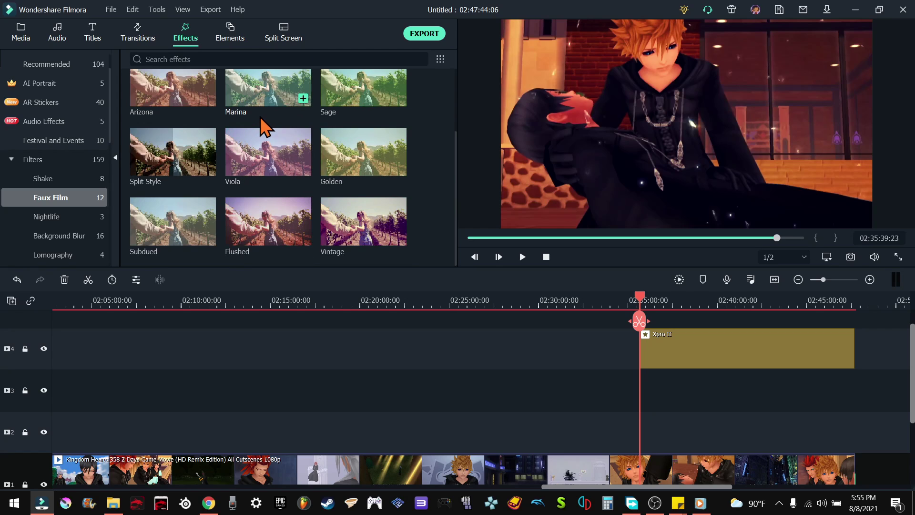
pyautogui.scroll(-3, 67, 200)
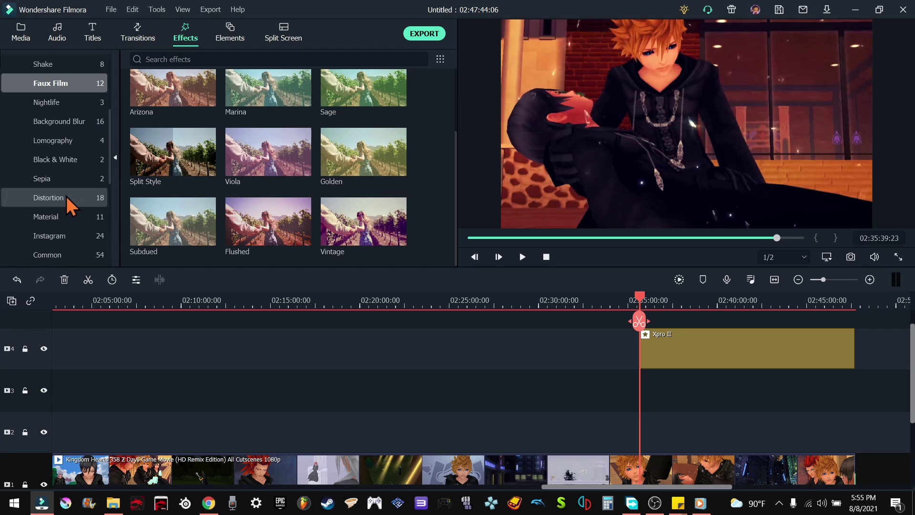
# Step: Look through the Sepia, Instagram, Material, Distortion and Black & White filter categories
pyautogui.click(42, 178)
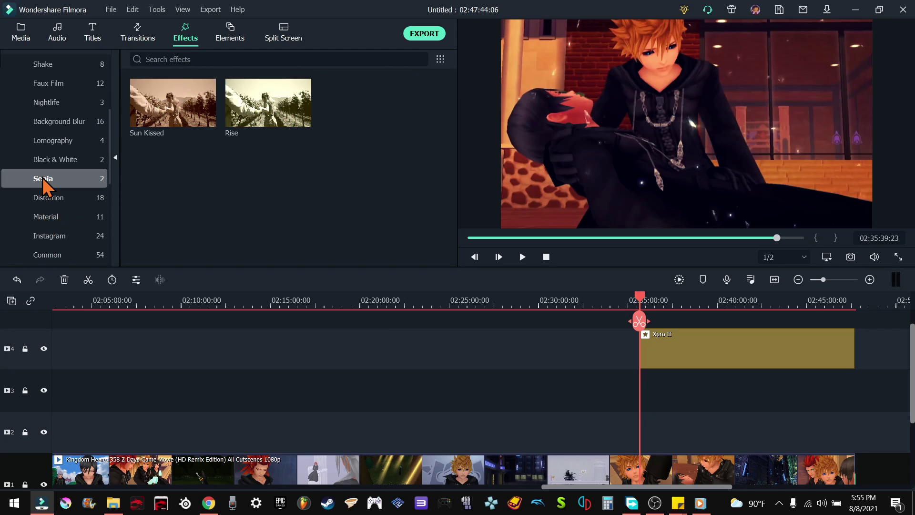
pyautogui.click(47, 233)
pyautogui.click(48, 216)
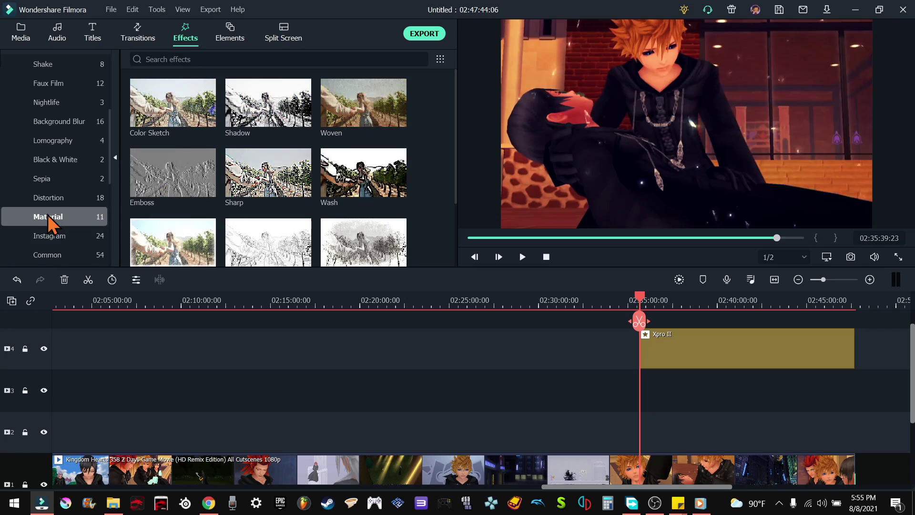
pyautogui.click(50, 199)
pyautogui.click(45, 178)
pyautogui.click(48, 154)
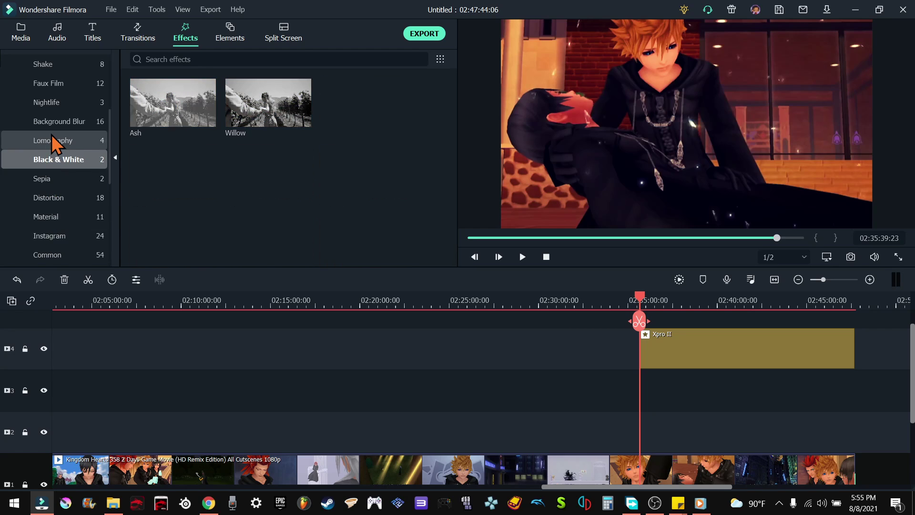
# Step: Check the Lomography filters and place the Faux Film filter Purple Haze on track 3 at the start of the Xpro II filter
pyautogui.click(51, 135)
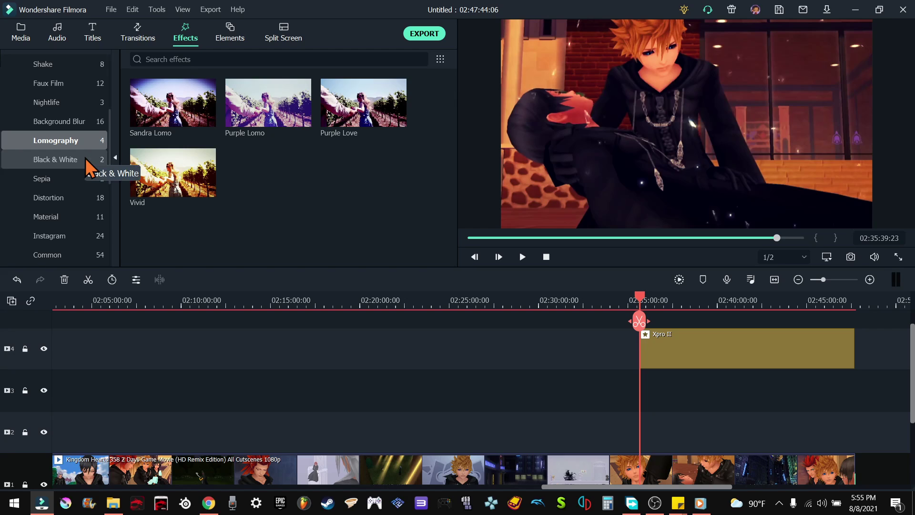
pyautogui.scroll(2, 85, 158)
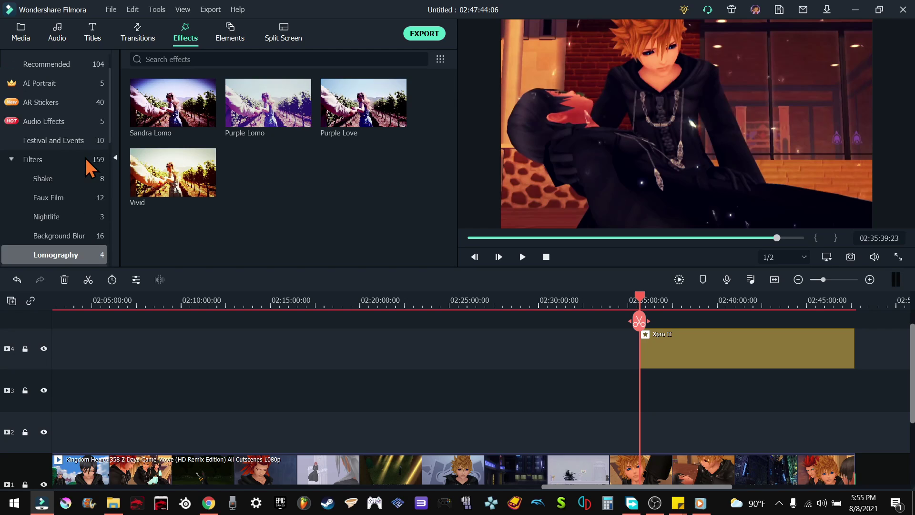
pyautogui.click(68, 203)
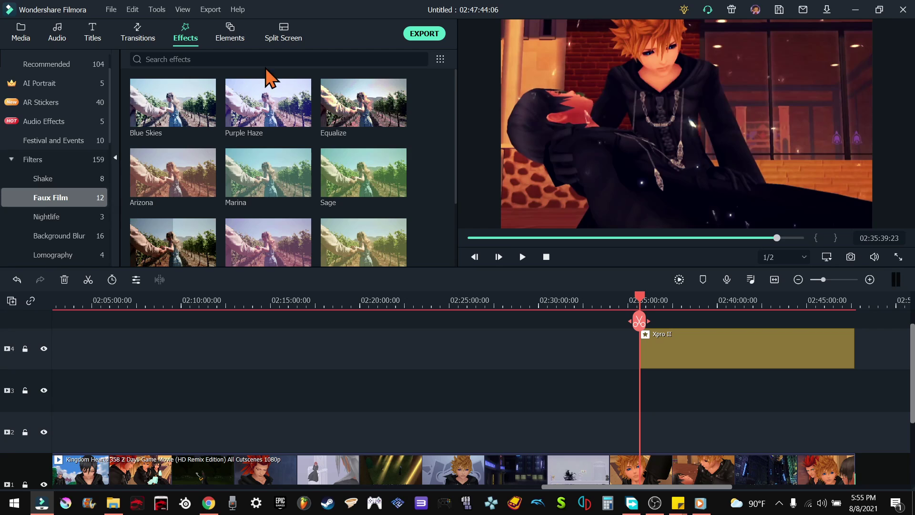
pyautogui.moveTo(273, 113); pyautogui.dragTo(686, 377)
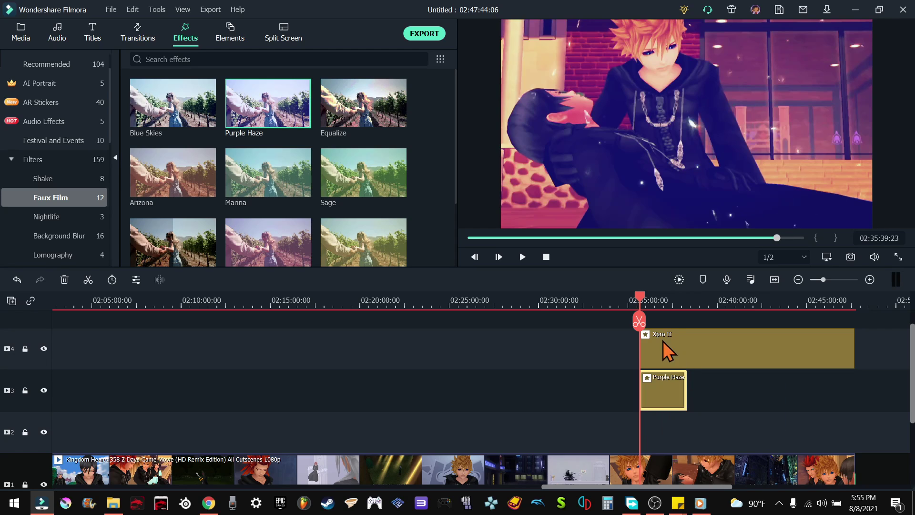
# Step: Set the Purple Haze filter's Alpha to 9
pyautogui.doubleClick(662, 399)
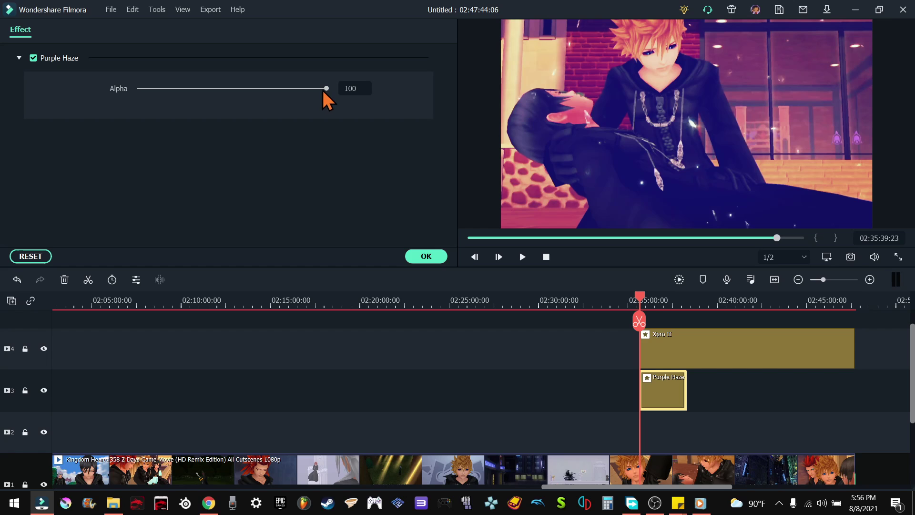
pyautogui.moveTo(326, 89); pyautogui.dragTo(90, 86)
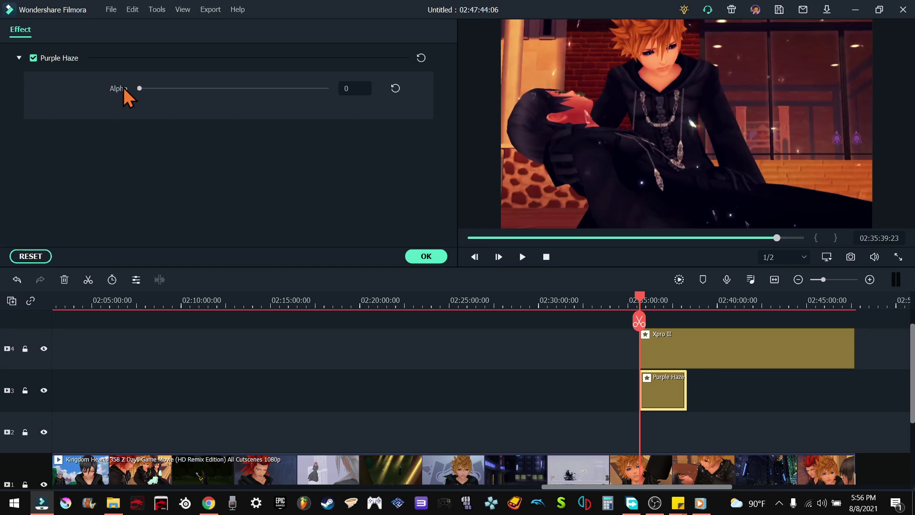
pyautogui.moveTo(144, 89)
pyautogui.mouseDown()
pyautogui.moveTo(207, 88)
pyautogui.moveTo(156, 90)
pyautogui.mouseUp()
# Step: Hide and show track 3 repeatedly to compare the frame with and without the Purple Haze filter
pyautogui.click(43, 390)
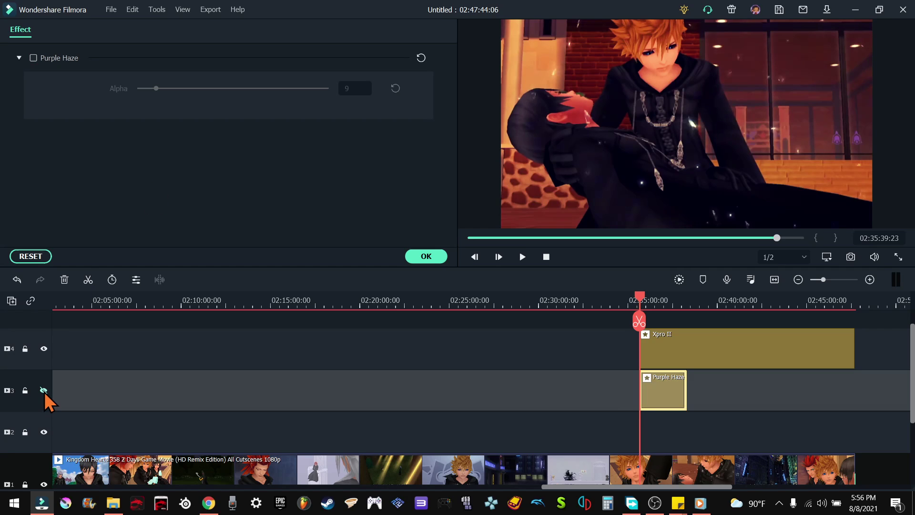
pyautogui.click(44, 390)
pyautogui.click(43, 390)
pyautogui.click(44, 390)
pyautogui.click(43, 390)
pyautogui.click(43, 389)
pyautogui.click(44, 389)
pyautogui.click(43, 390)
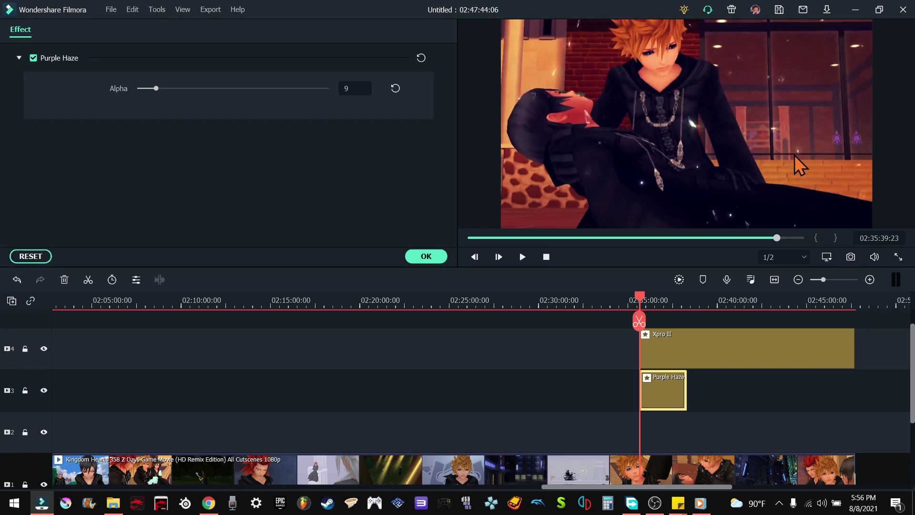
pyautogui.click(80, 391)
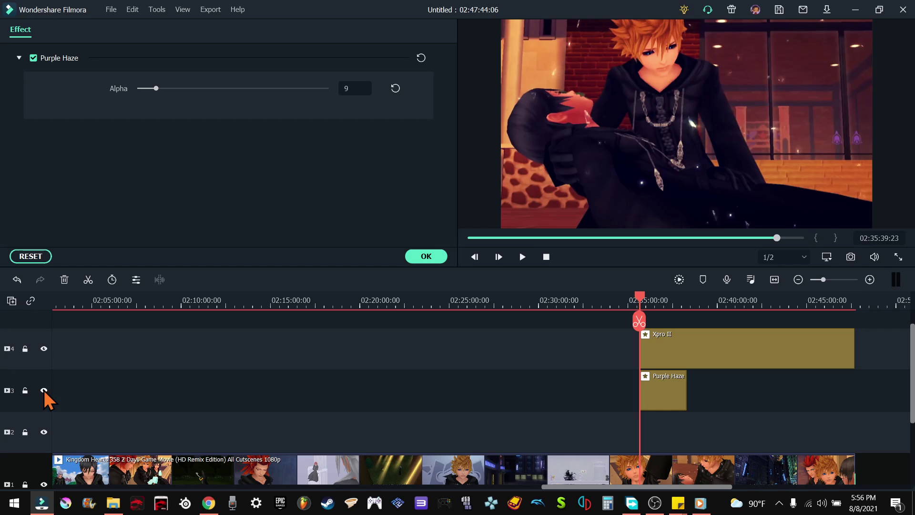
pyautogui.click(43, 390)
pyautogui.click(44, 391)
pyautogui.click(44, 390)
pyautogui.click(44, 391)
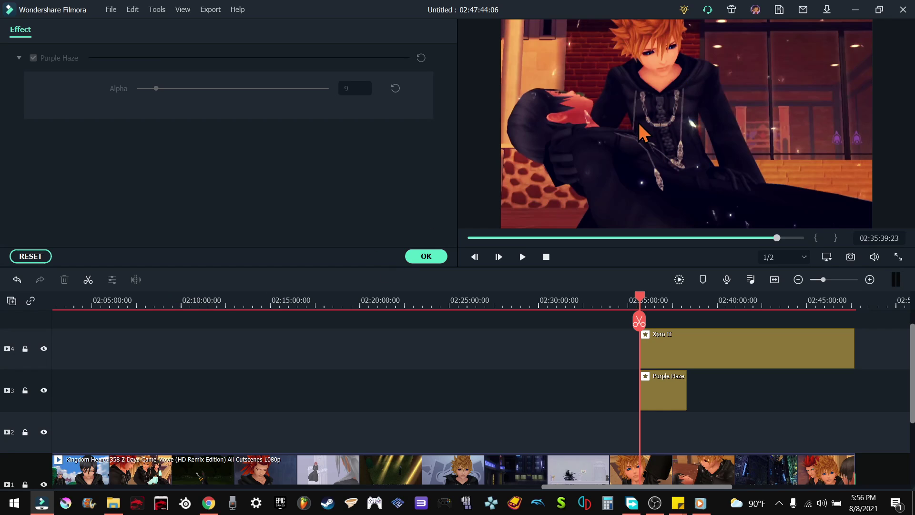
pyautogui.scroll(-1, 421, 290)
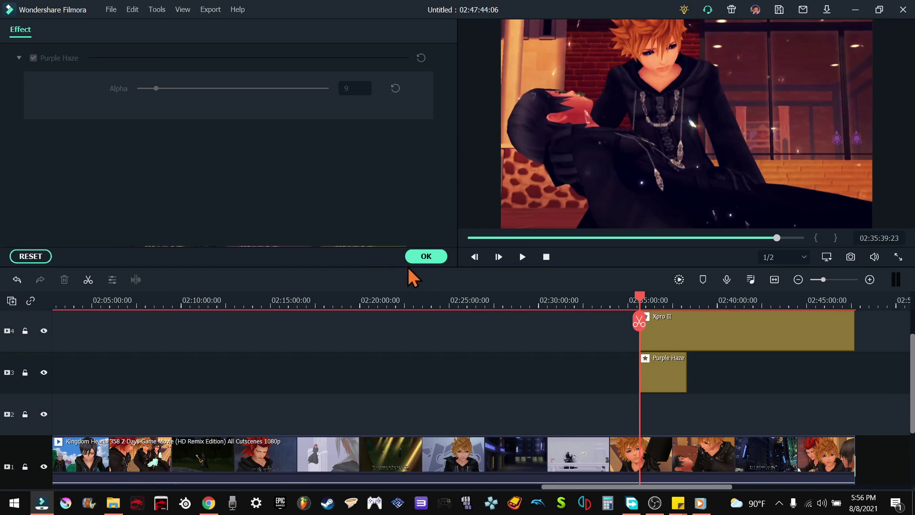
# Step: Delete the Purple Haze filter from track 3 and close its effect settings
pyautogui.click(668, 380)
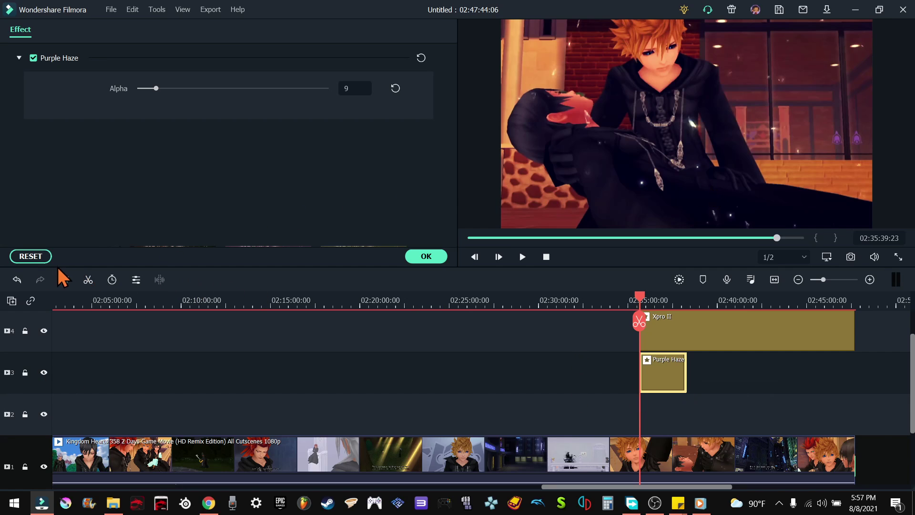
pyautogui.click(64, 280)
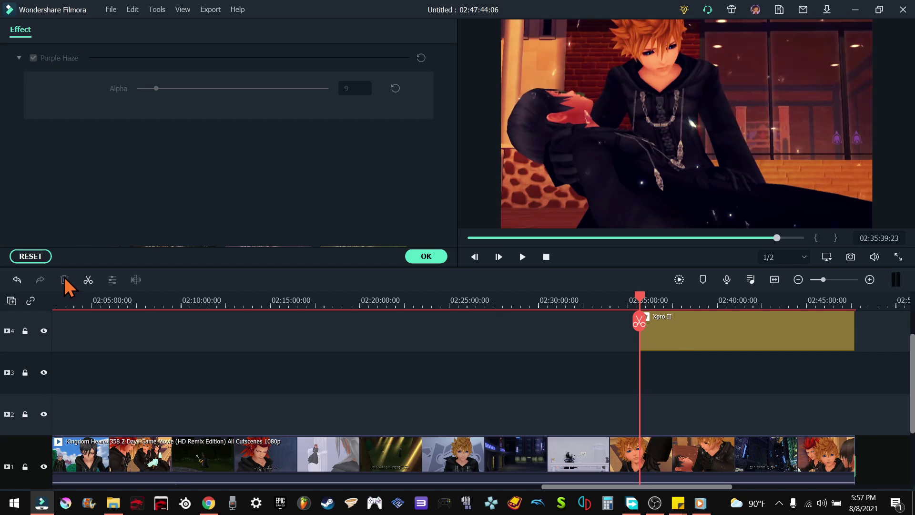
pyautogui.click(421, 257)
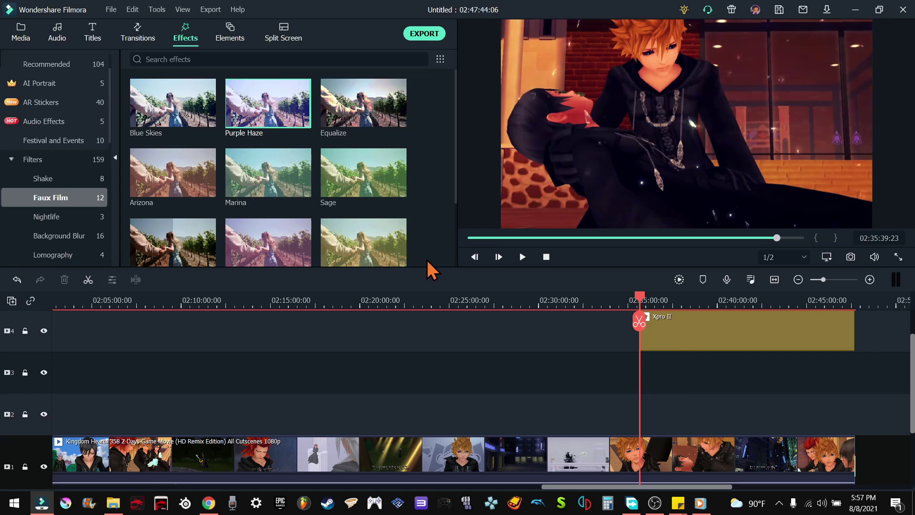
# Step: Place the Faux Film filter Vintage on track 3 at Xpro II's start and extend it to about a quarter of Xpro II's length
pyautogui.scroll(-3, 238, 150)
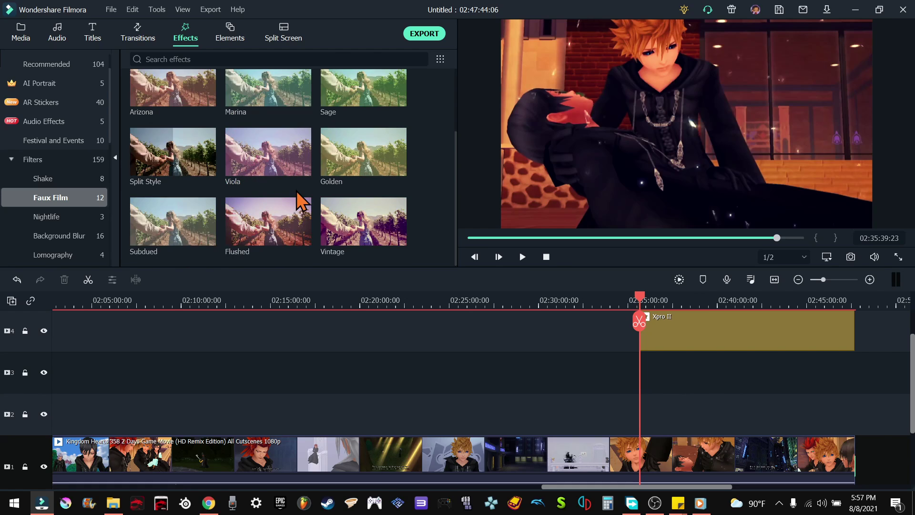
pyautogui.scroll(3, 257, 193)
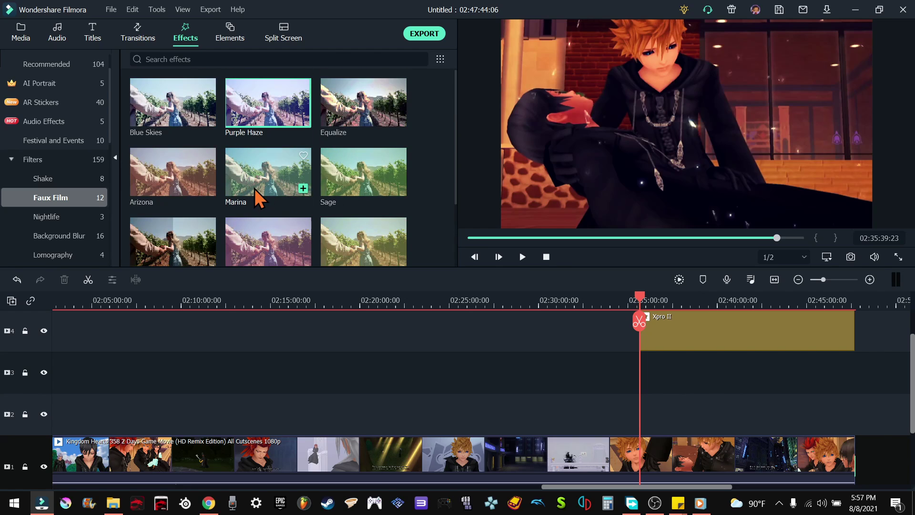
pyautogui.scroll(-3, 254, 188)
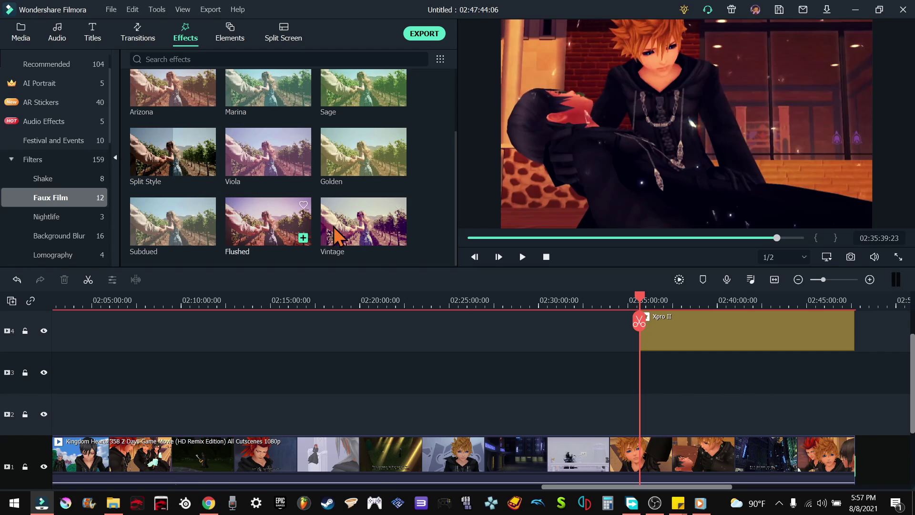
pyautogui.moveTo(332, 225)
pyautogui.mouseDown()
pyautogui.moveTo(693, 328)
pyautogui.moveTo(644, 368)
pyautogui.mouseUp()
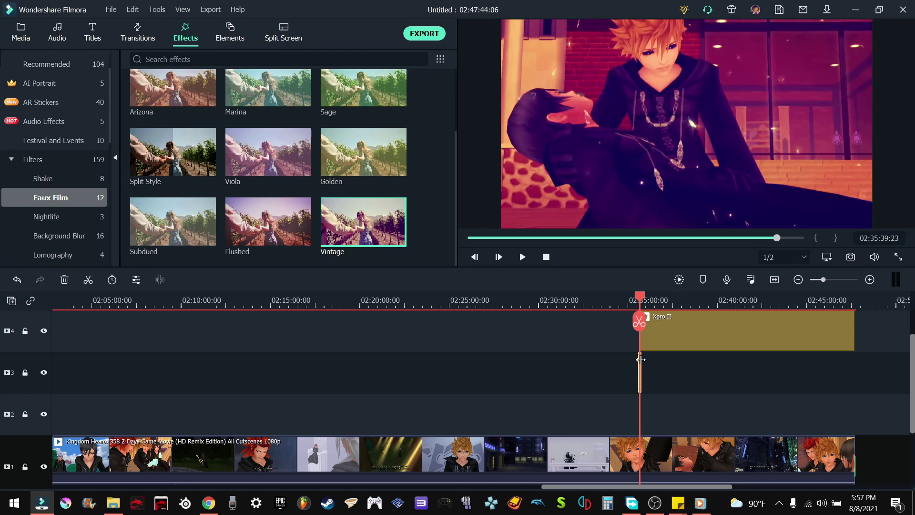
pyautogui.moveTo(641, 360); pyautogui.dragTo(694, 361)
# Step: Set the Vintage filter's Alpha to 21
pyautogui.doubleClick(666, 377)
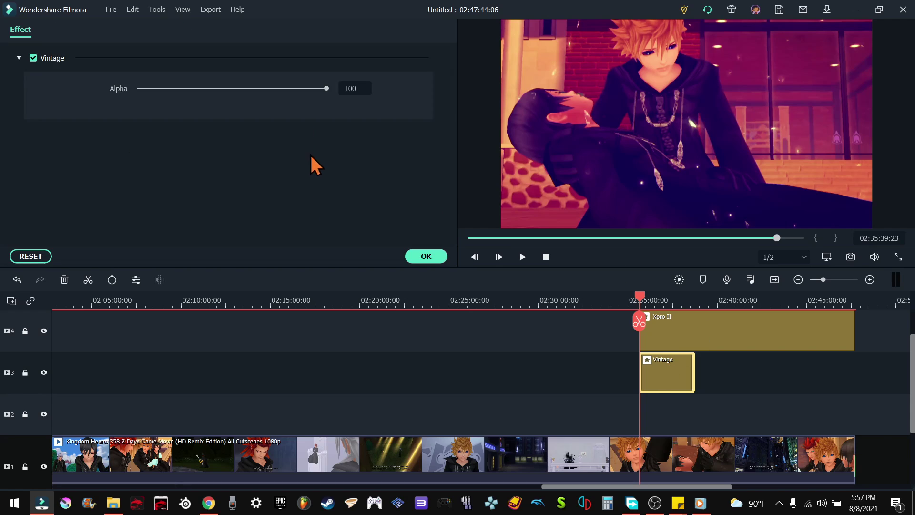
pyautogui.moveTo(327, 89); pyautogui.dragTo(92, 87)
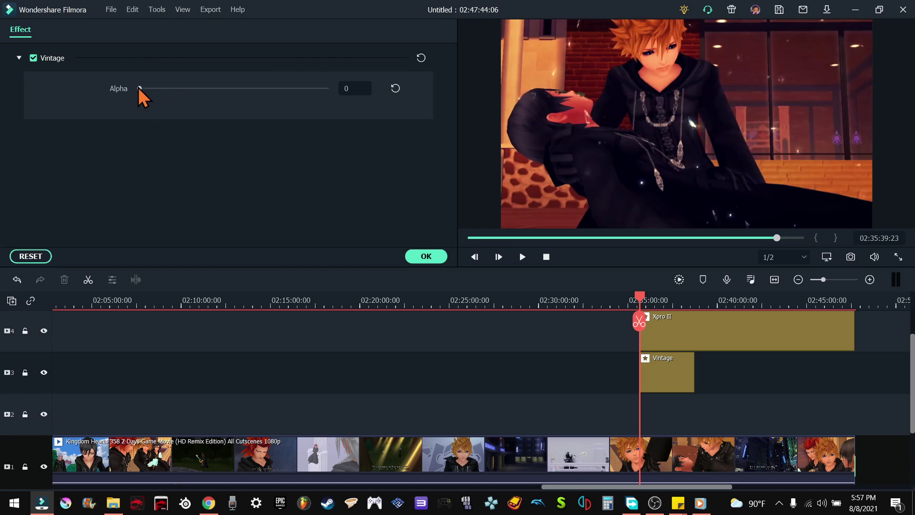
pyautogui.moveTo(139, 88); pyautogui.dragTo(161, 88)
pyautogui.moveTo(180, 88)
pyautogui.mouseDown()
pyautogui.moveTo(236, 90)
pyautogui.moveTo(178, 90)
pyautogui.mouseUp()
# Step: Compare the picture with track 3 shown and hidden, at the filter's start and again after playing to 02:35:44:21
pyautogui.click(46, 372)
pyautogui.click(45, 372)
pyautogui.click(46, 372)
pyautogui.click(46, 372)
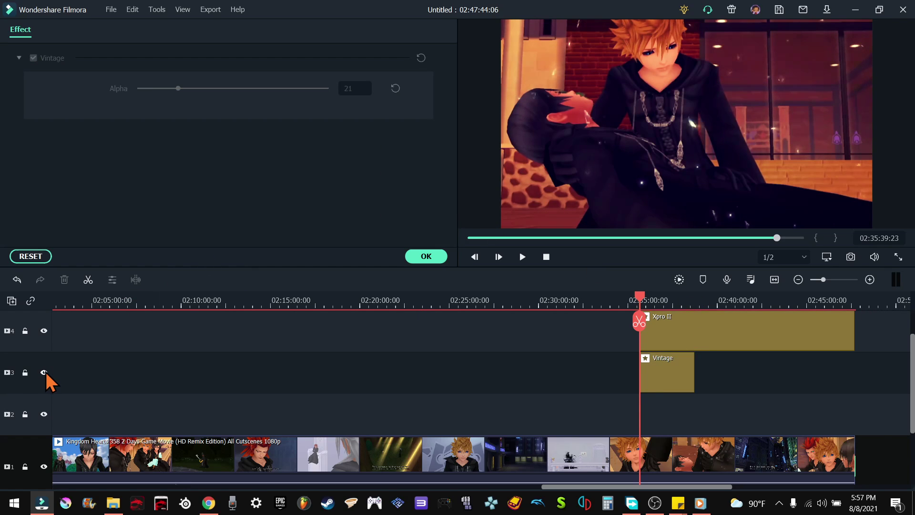
pyautogui.click(521, 258)
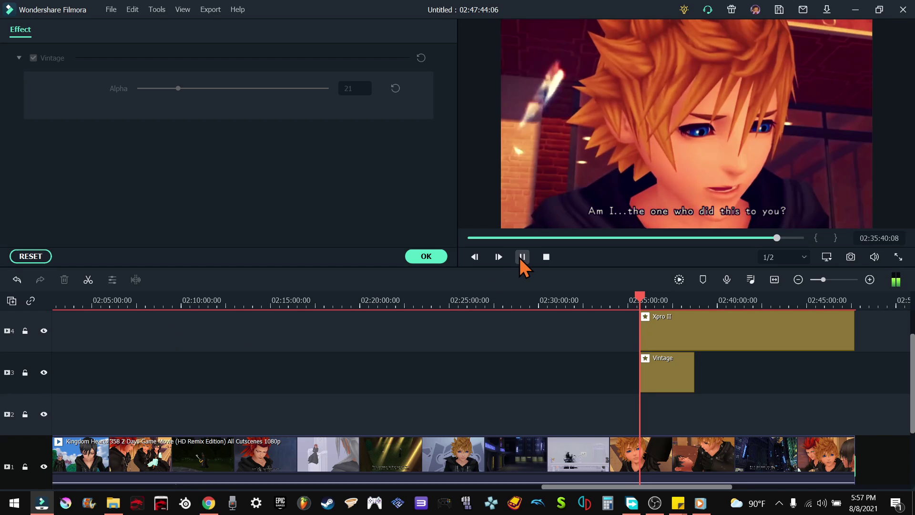
pyautogui.click(43, 372)
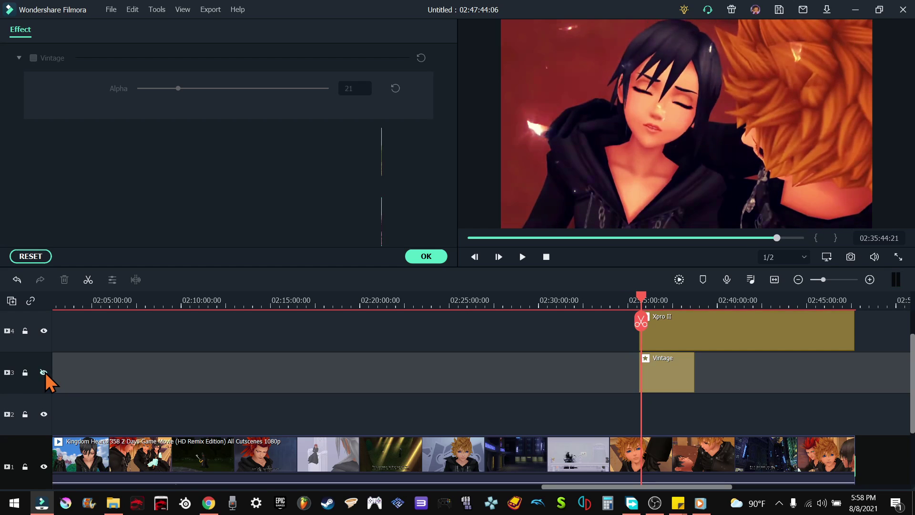
pyautogui.click(44, 372)
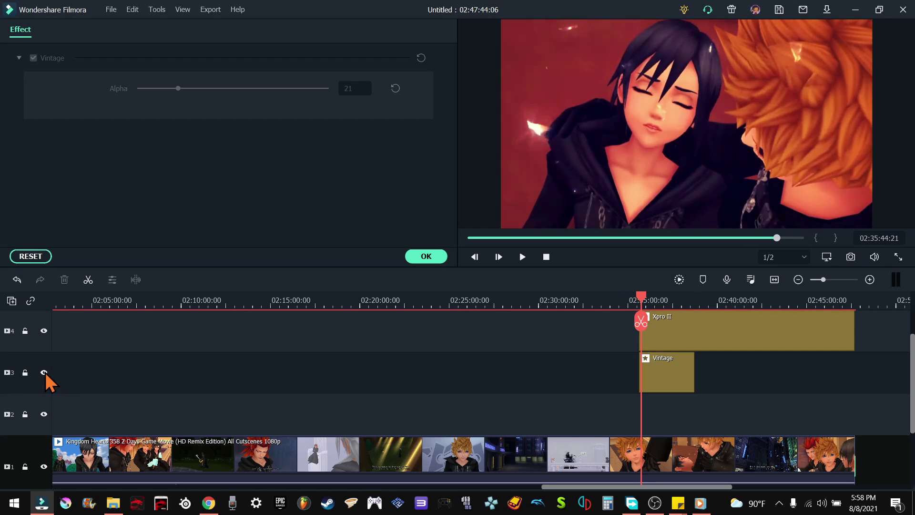
# Step: Play the scene with both filters on, and replay it from just before their start at 02:35:38:00
pyautogui.click(522, 256)
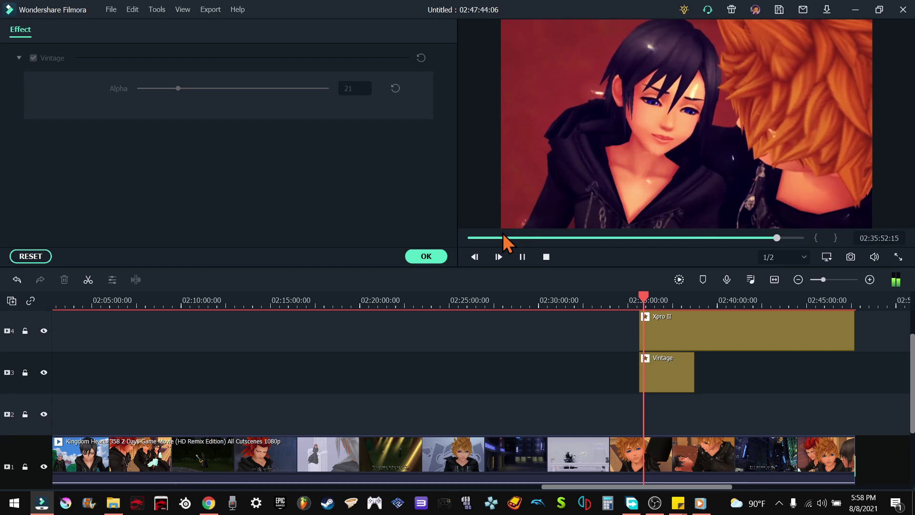
pyautogui.click(523, 256)
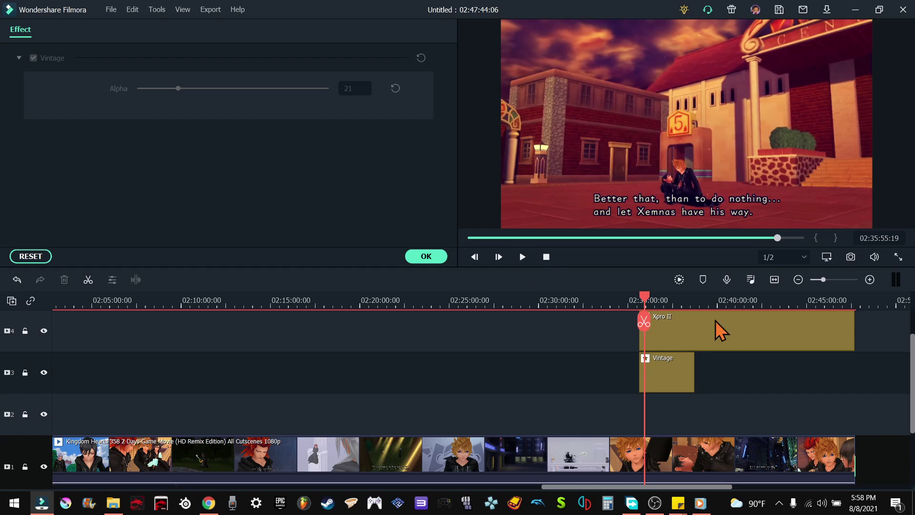
pyautogui.click(665, 297)
pyautogui.click(649, 373)
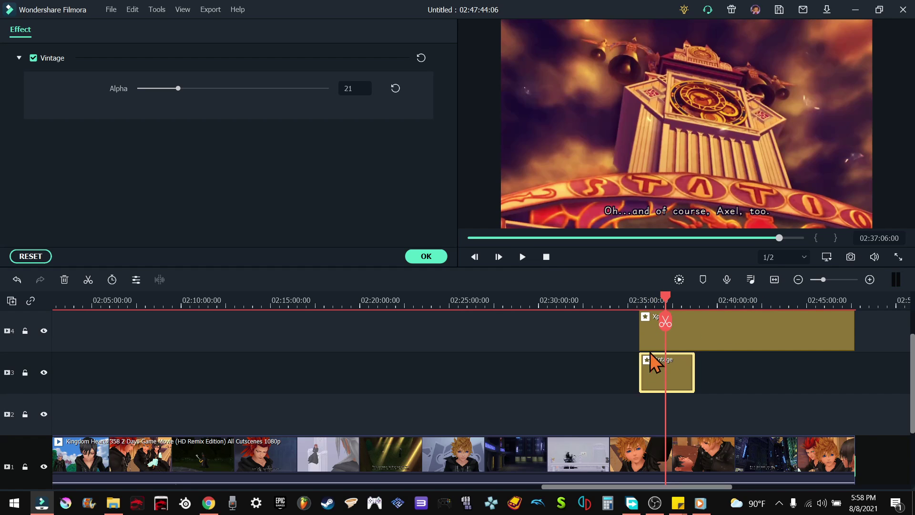
pyautogui.moveTo(667, 292); pyautogui.dragTo(639, 296)
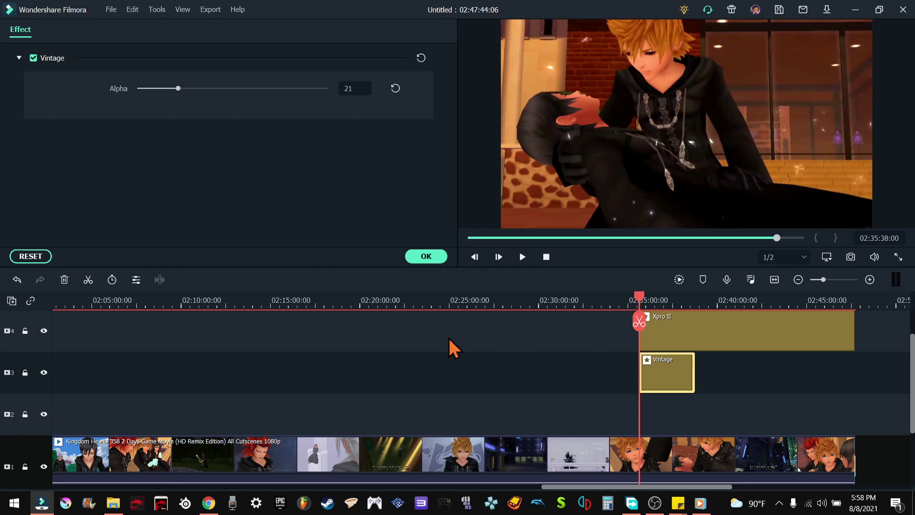
pyautogui.click(522, 258)
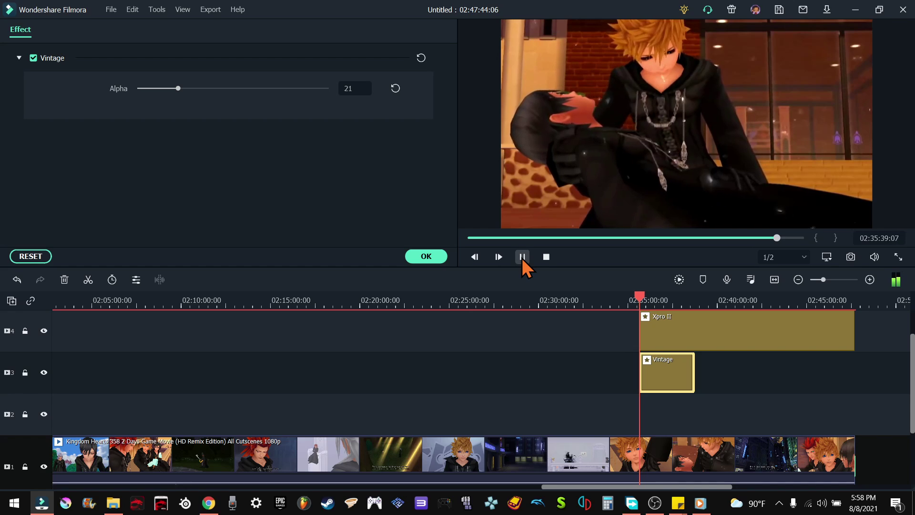
pyautogui.click(522, 258)
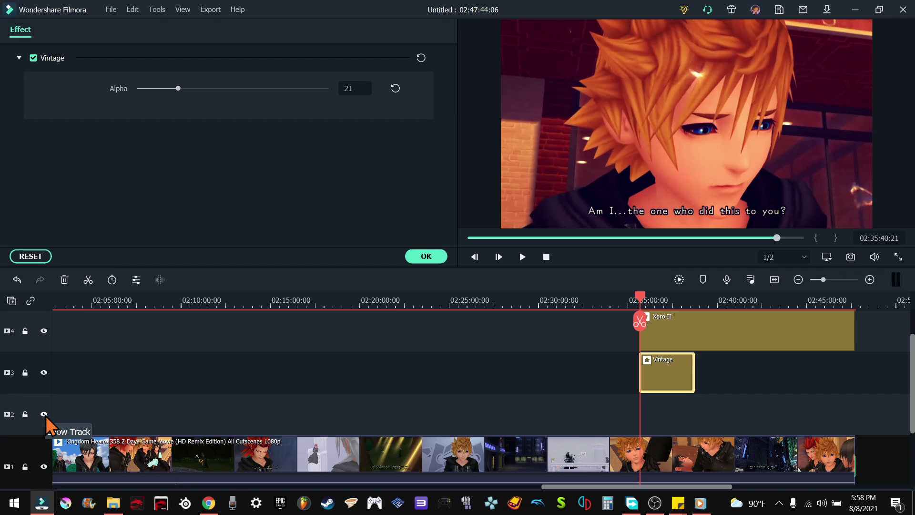
# Step: Play the scene with track 3 hidden, and toggle that track at 02:35:46:22 to compare the Vintage filter's effect, leaving it shown
pyautogui.click(43, 374)
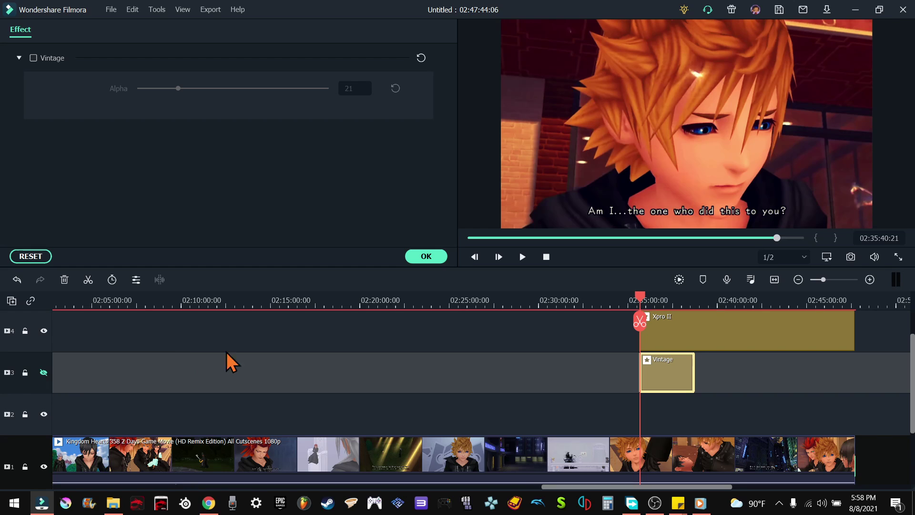
pyautogui.click(524, 258)
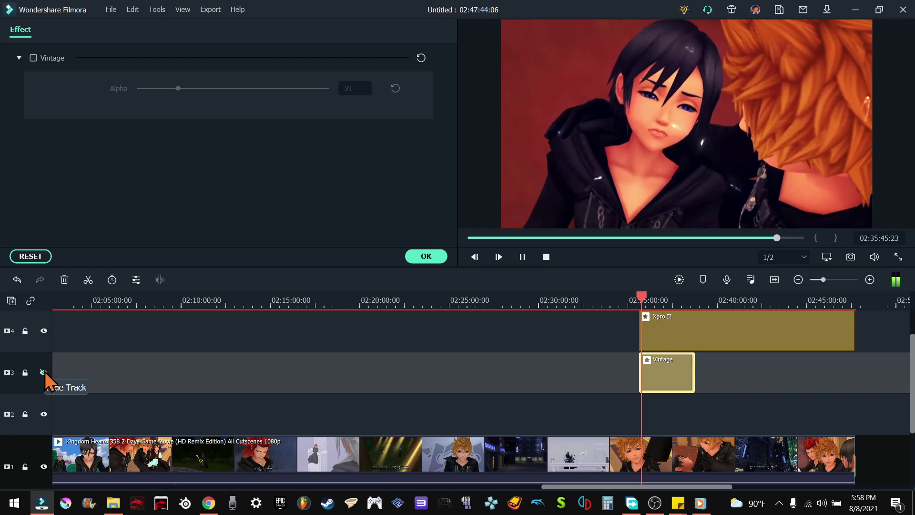
pyautogui.click(44, 372)
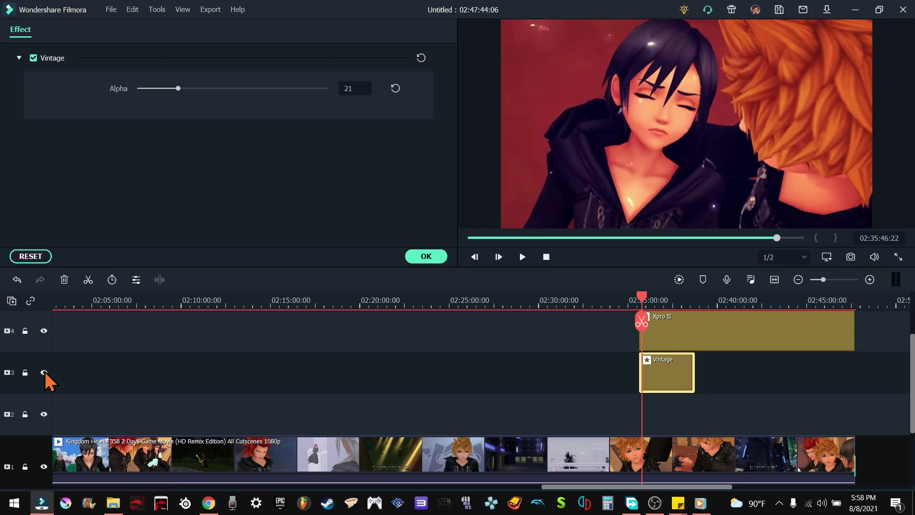
pyautogui.click(44, 372)
pyautogui.click(44, 372)
pyautogui.click(45, 372)
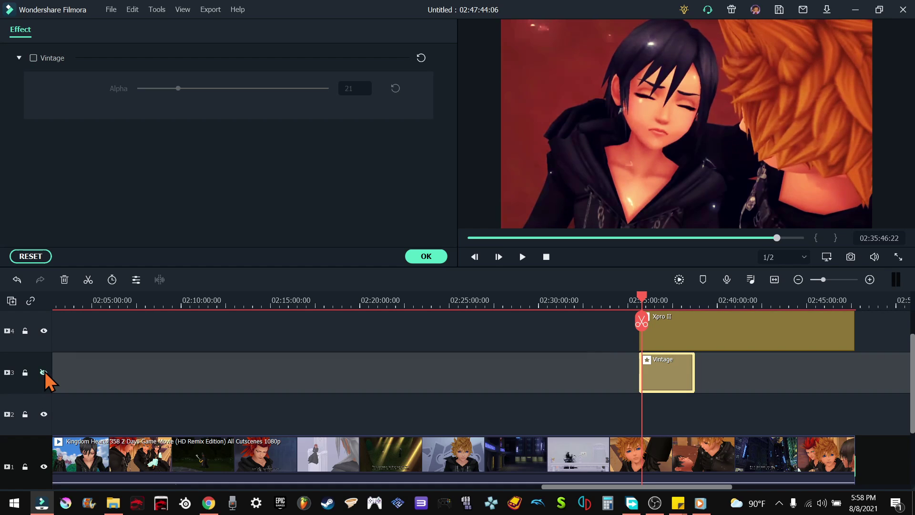
pyautogui.click(44, 372)
pyautogui.click(44, 372)
pyautogui.click(44, 371)
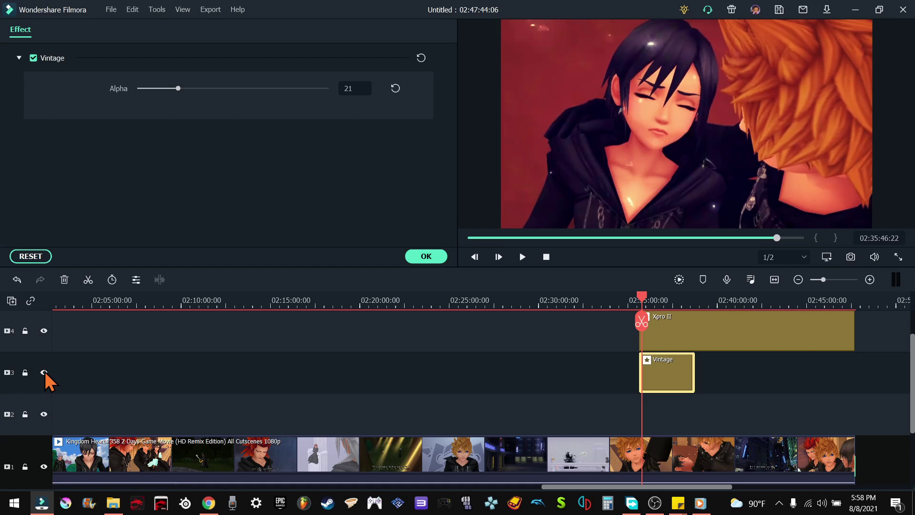
# Step: Toggle track 3 repeatedly at 02:35:46:22 to compare the Vintage filter's effect, and check the Xpro II filter's settings
pyautogui.click(45, 372)
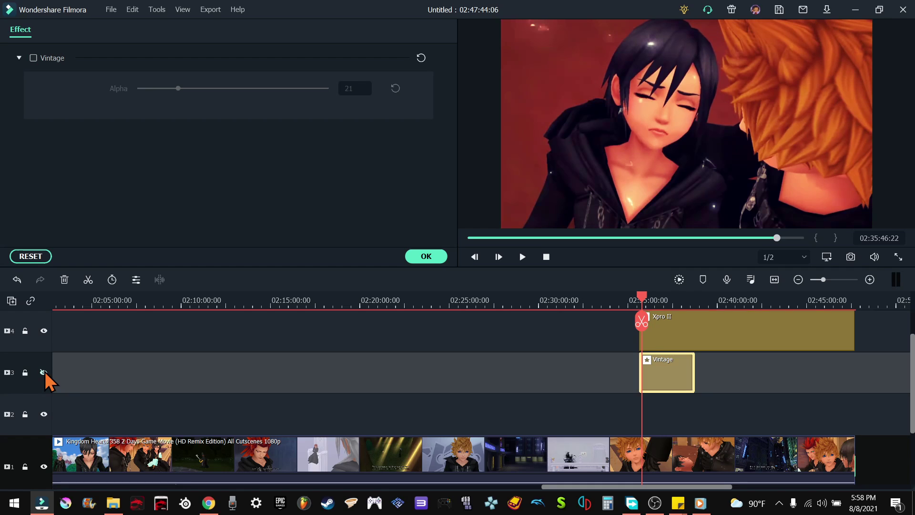
pyautogui.click(44, 372)
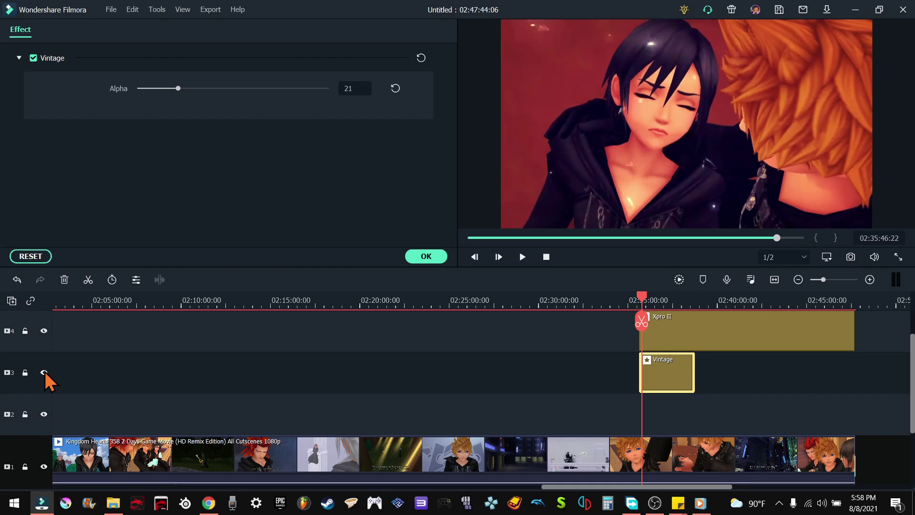
pyautogui.click(44, 372)
pyautogui.click(44, 372)
pyautogui.click(44, 372)
pyautogui.click(44, 371)
pyautogui.click(705, 337)
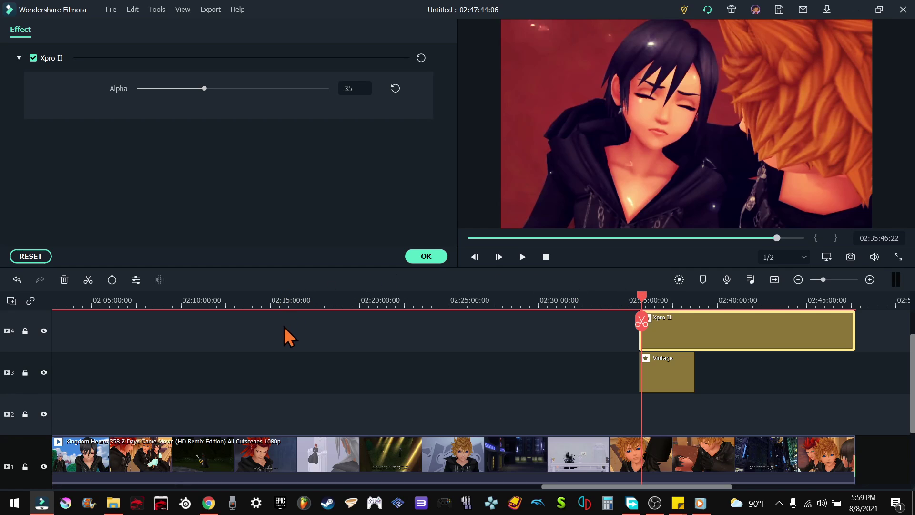
# Step: Delete the Vintage filter from track 3 and close the effect settings
pyautogui.click(673, 365)
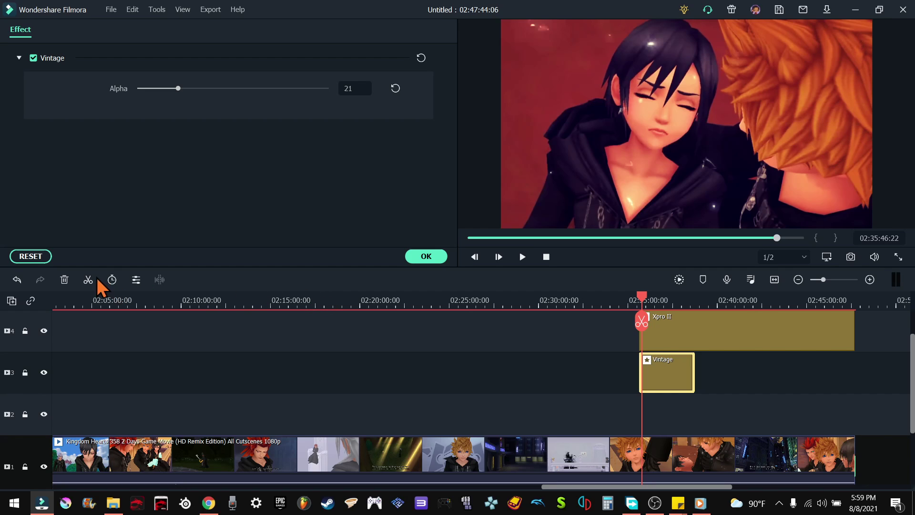
pyautogui.click(62, 280)
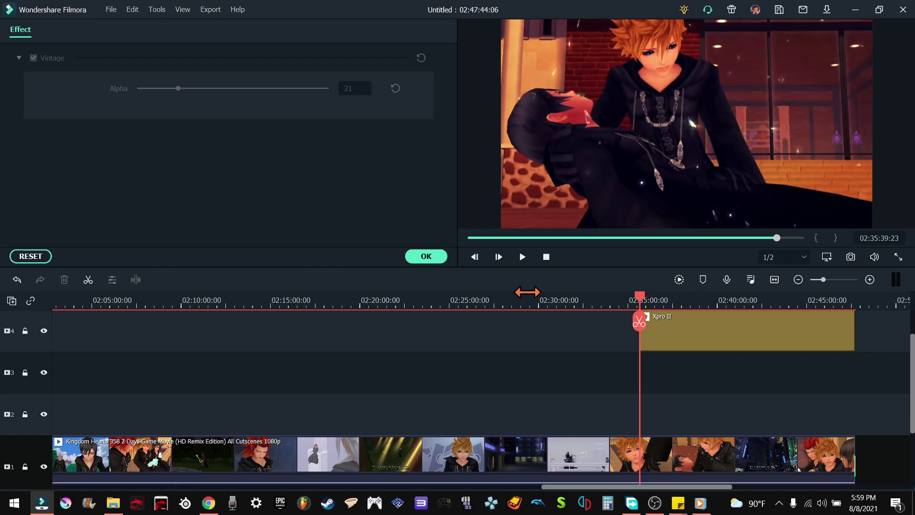
pyautogui.click(424, 256)
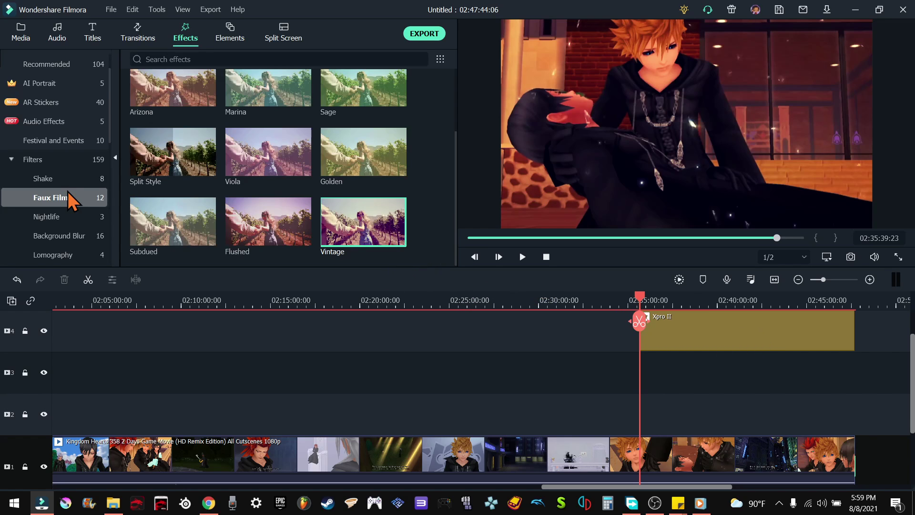
# Step: Browse the filter categories from Nightlife through Stylized, and look through the Instagram filters for another one to layer
pyautogui.click(52, 217)
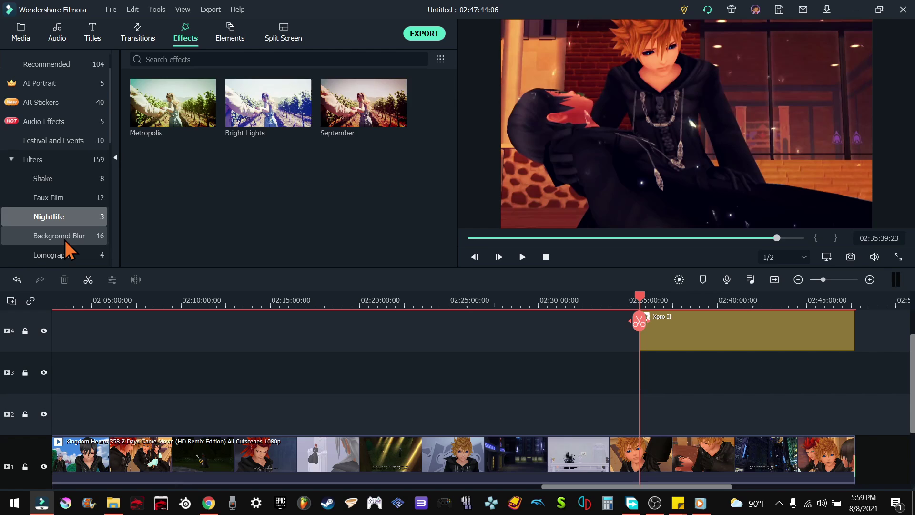
pyautogui.click(65, 238)
pyautogui.scroll(-2, 62, 236)
pyautogui.click(55, 199)
pyautogui.click(57, 216)
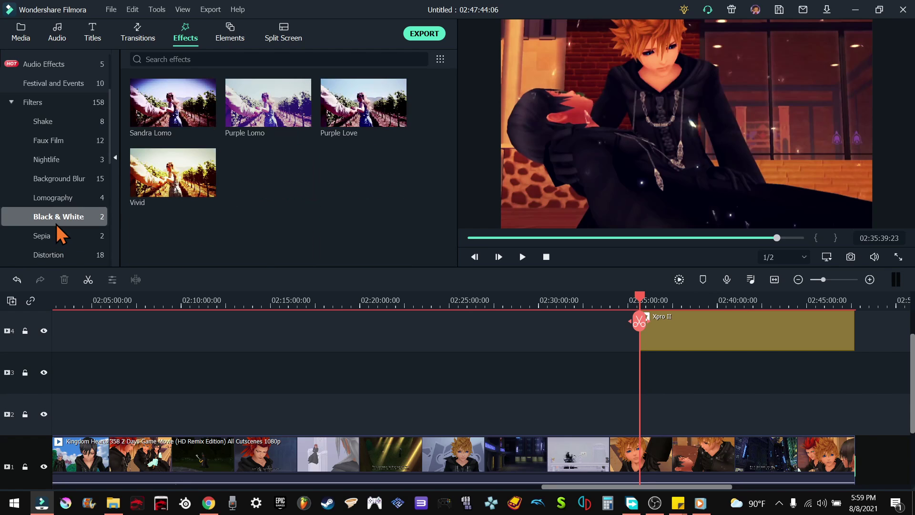
pyautogui.click(56, 237)
pyautogui.click(58, 256)
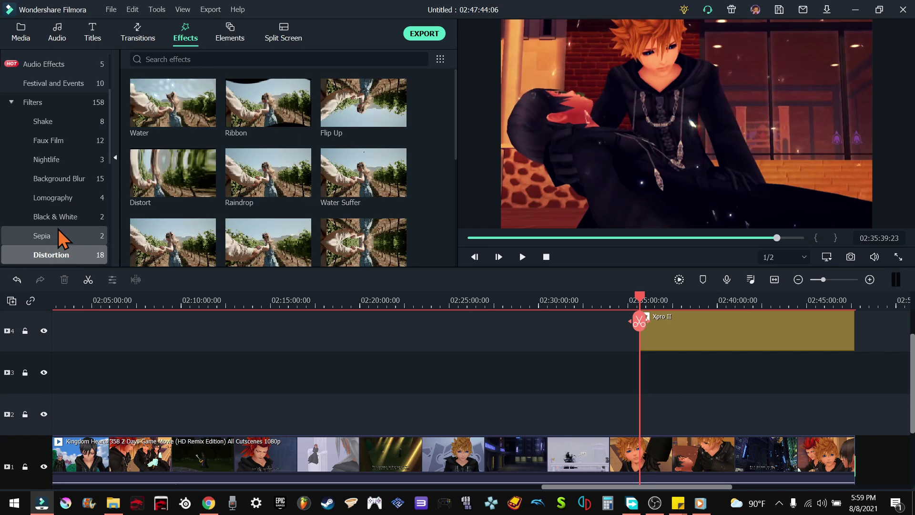
pyautogui.scroll(-4, 58, 228)
pyautogui.click(56, 165)
pyautogui.click(53, 180)
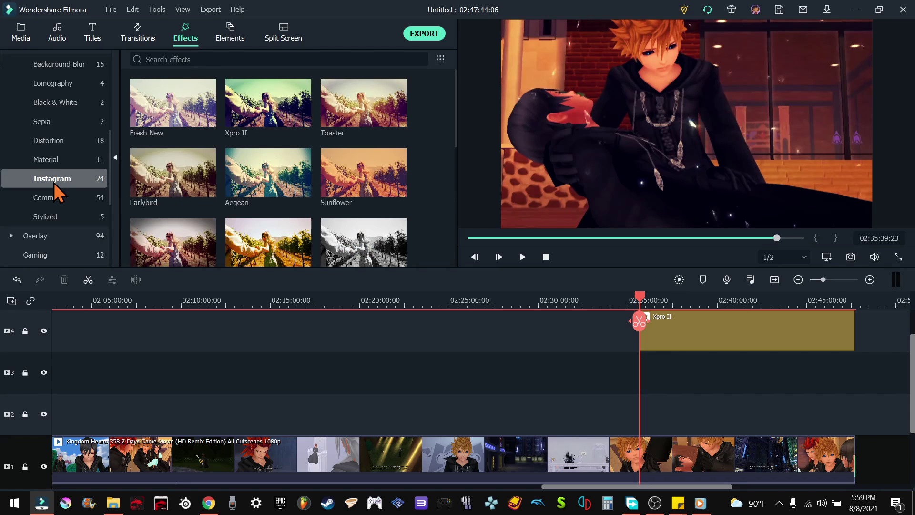
pyautogui.click(53, 201)
pyautogui.click(55, 218)
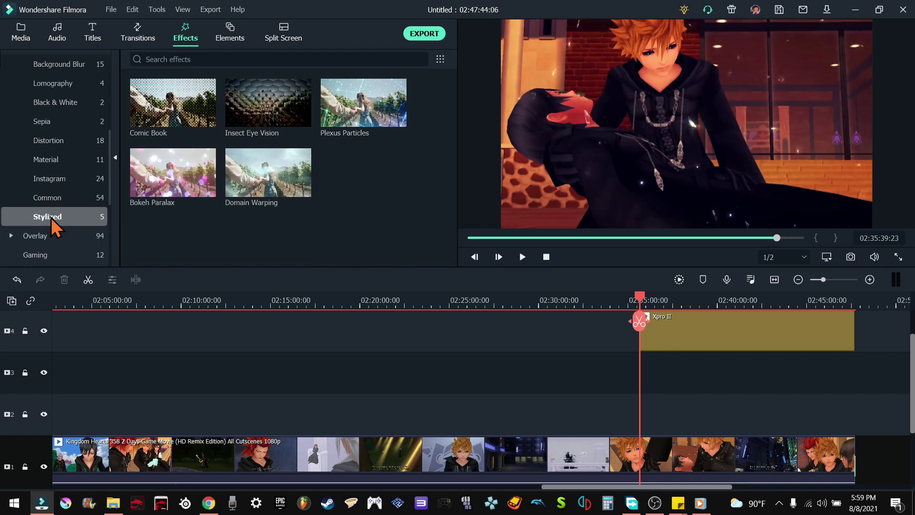
pyautogui.click(51, 183)
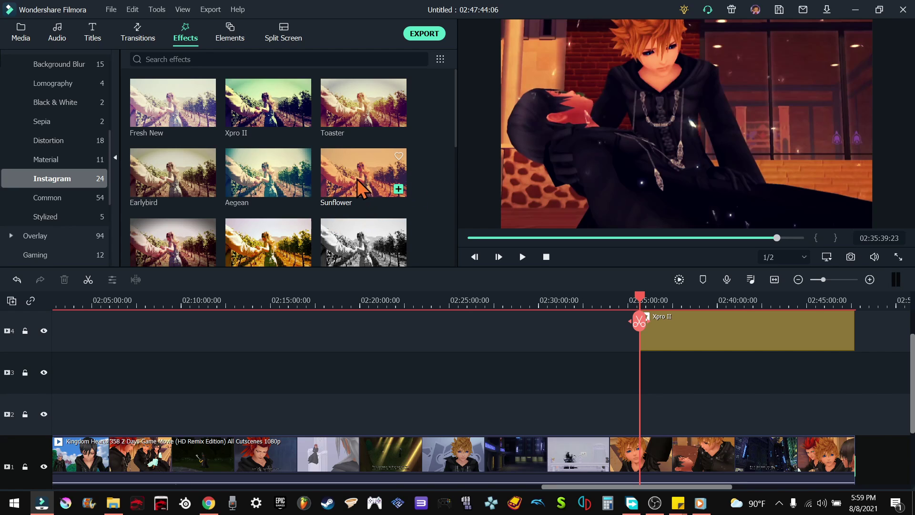
pyautogui.scroll(-2, 366, 177)
pyautogui.scroll(2, 367, 178)
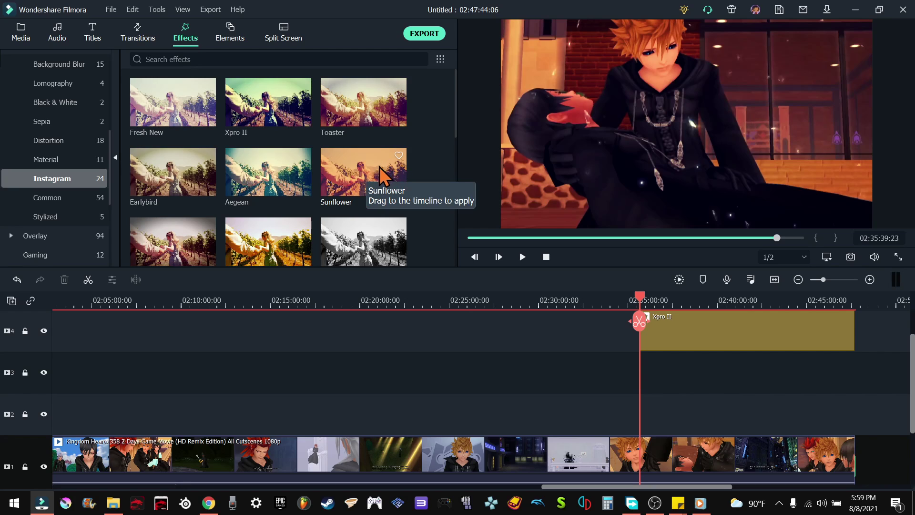
pyautogui.moveTo(377, 170)
pyautogui.mouseDown()
pyautogui.moveTo(355, 170)
pyautogui.moveTo(613, 243)
pyautogui.moveTo(654, 371)
pyautogui.moveTo(631, 382)
pyautogui.mouseUp()
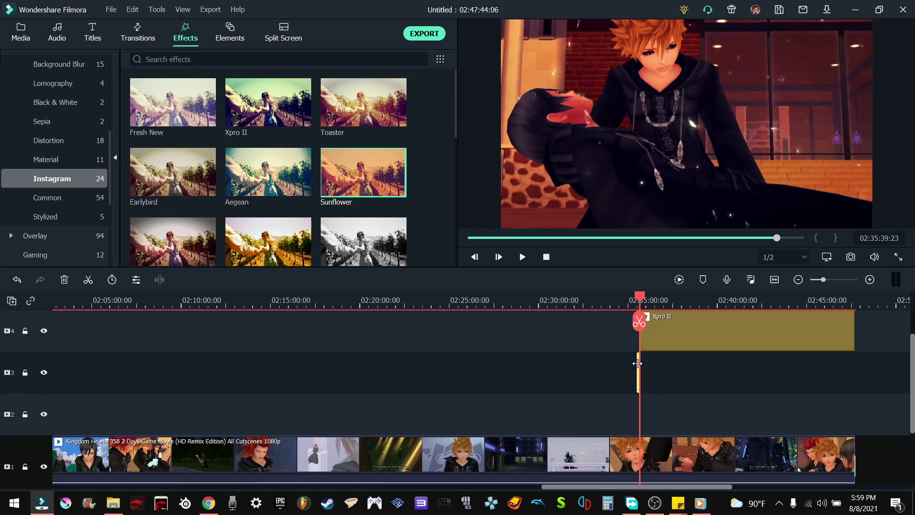
pyautogui.moveTo(638, 363); pyautogui.dragTo(648, 365)
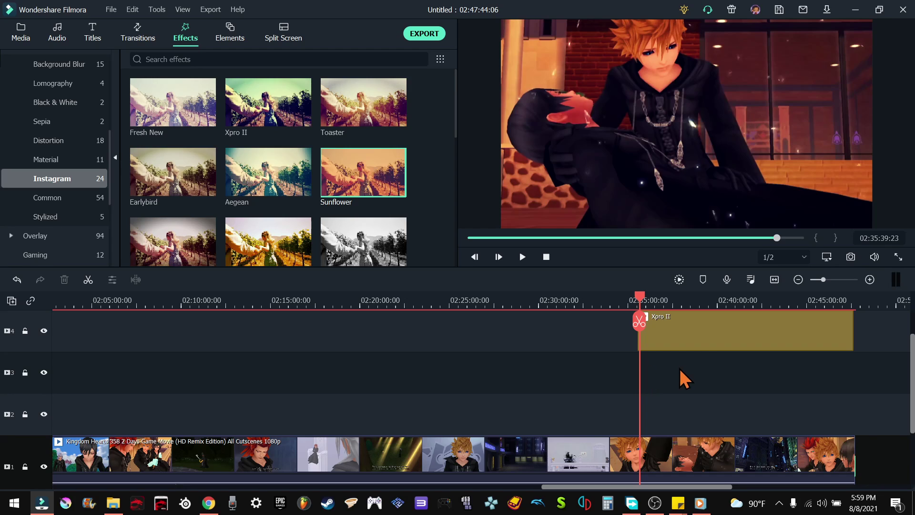
pyautogui.click(17, 279)
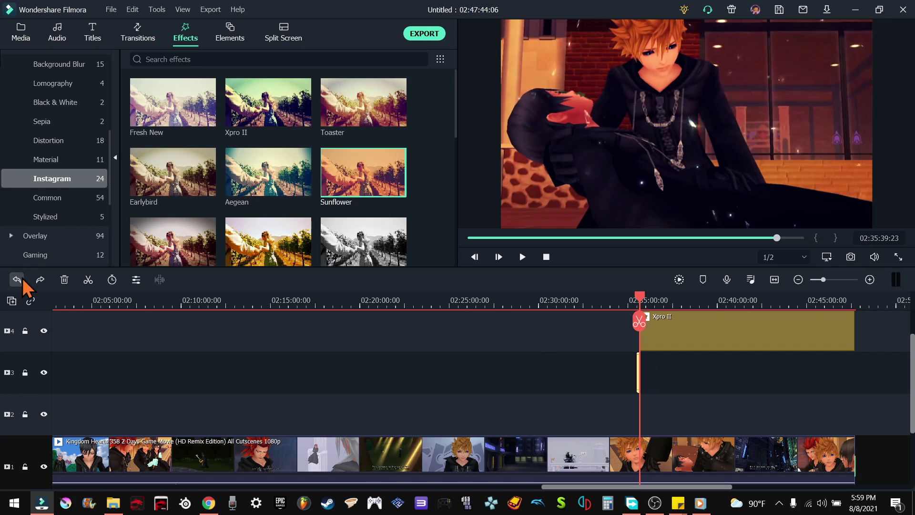
pyautogui.click(22, 279)
# Step: Add the Sunflower filter to track 3, aligned with the start of the Xpro II filter, and set its Alpha to 18
pyautogui.moveTo(369, 171); pyautogui.dragTo(662, 370)
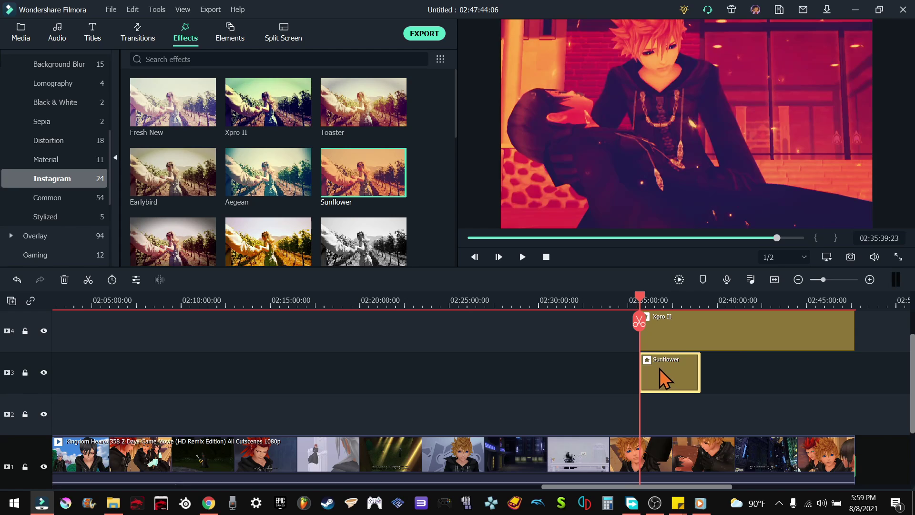
pyautogui.doubleClick(669, 372)
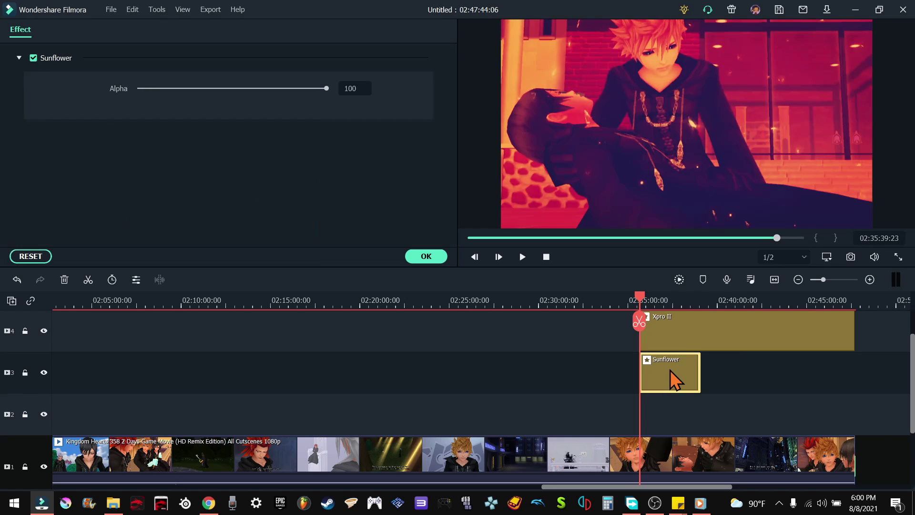
pyautogui.moveTo(328, 87); pyautogui.dragTo(119, 85)
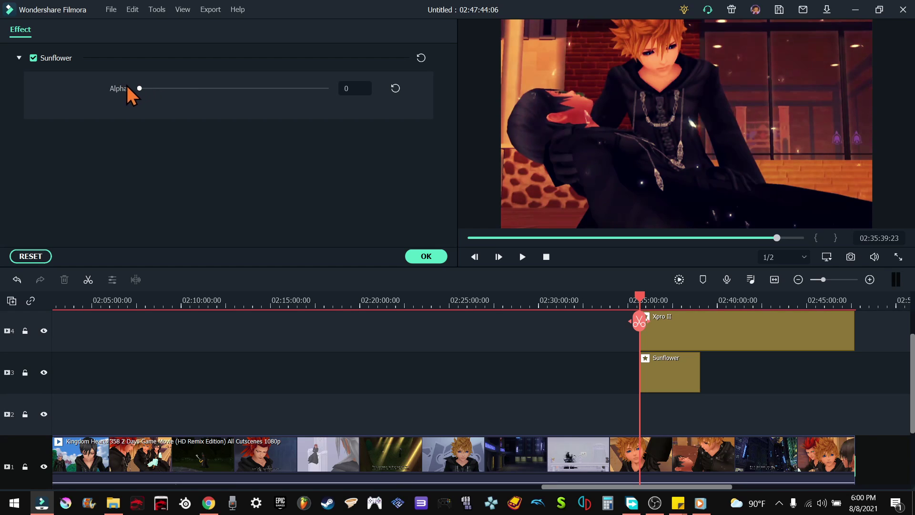
pyautogui.moveTo(139, 88); pyautogui.dragTo(195, 90)
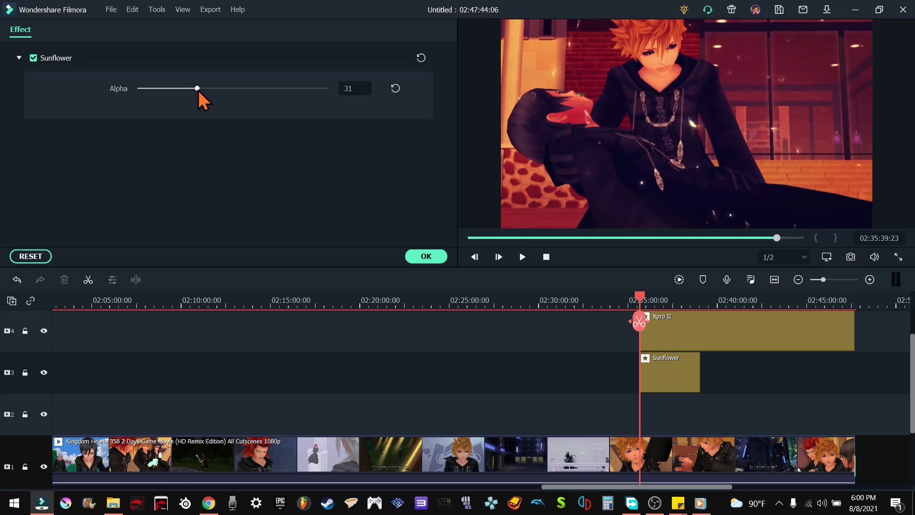
pyautogui.moveTo(198, 90); pyautogui.dragTo(174, 89)
# Step: Play the scene with both filters to 02:35:42:02, and toggle track 3 there to check the Sunflower filter's effect
pyautogui.click(523, 257)
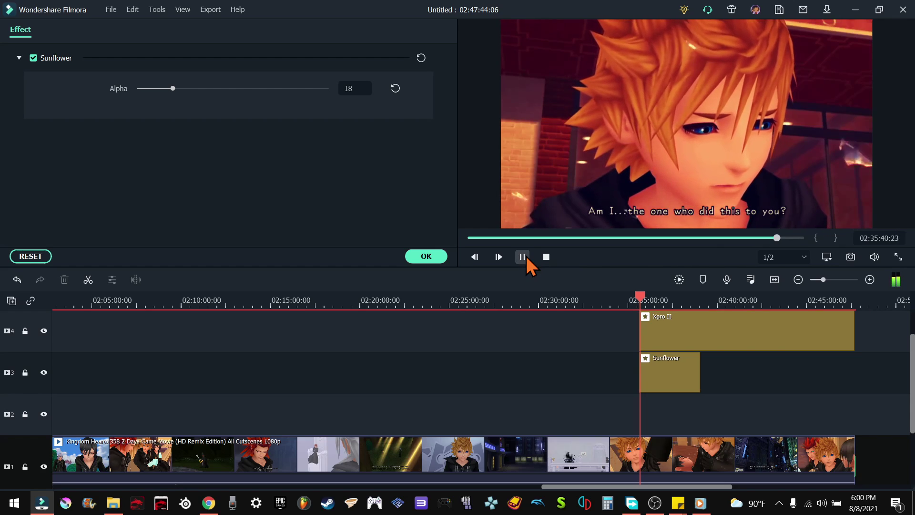
pyautogui.click(522, 257)
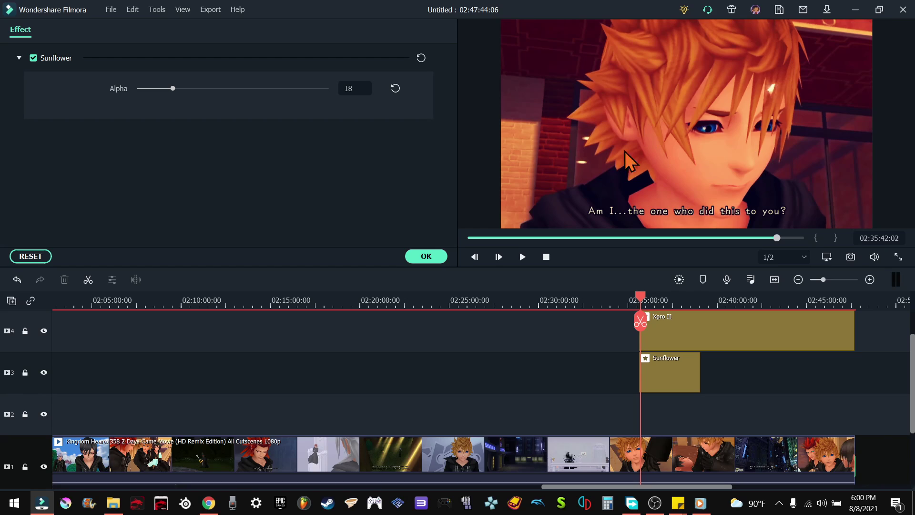
pyautogui.click(44, 372)
pyautogui.click(676, 383)
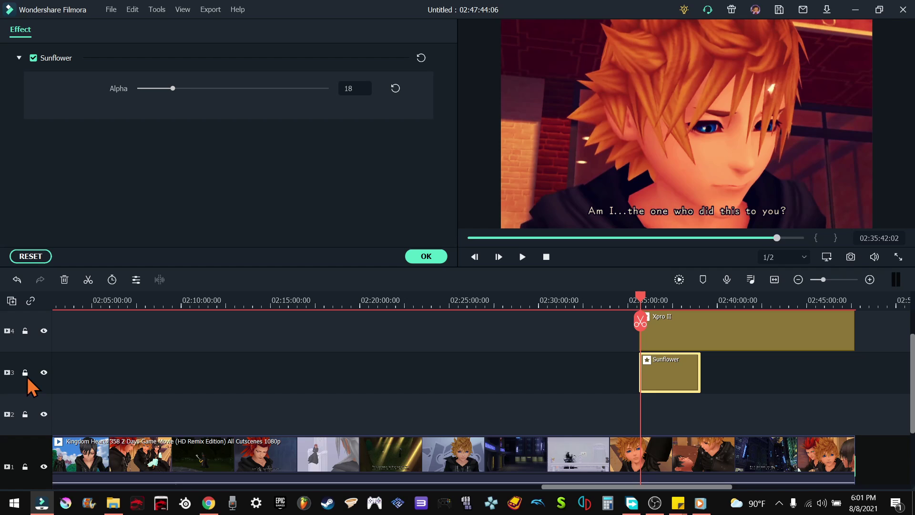
pyautogui.click(44, 375)
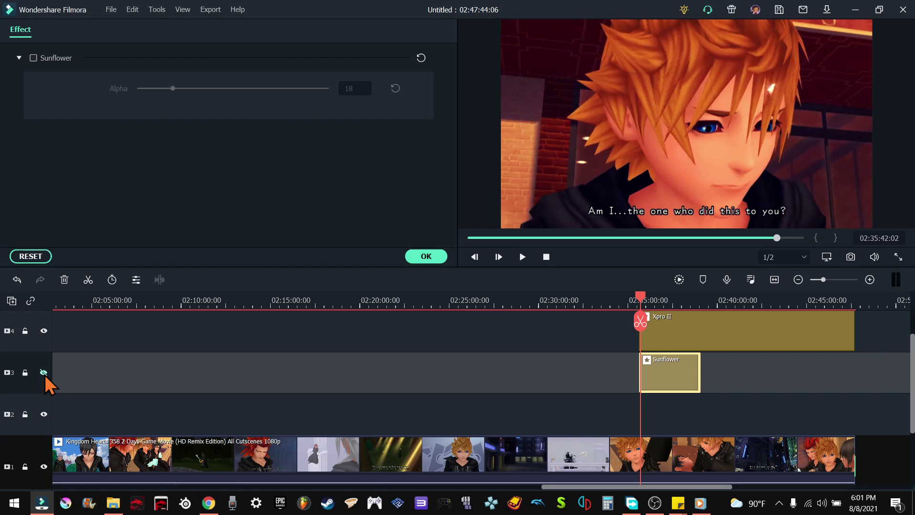
pyautogui.click(44, 373)
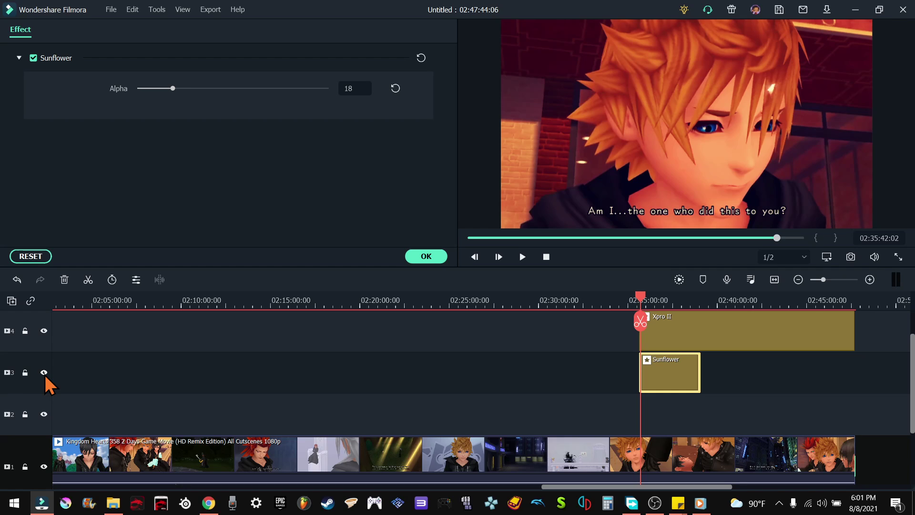
pyautogui.click(45, 374)
pyautogui.click(44, 374)
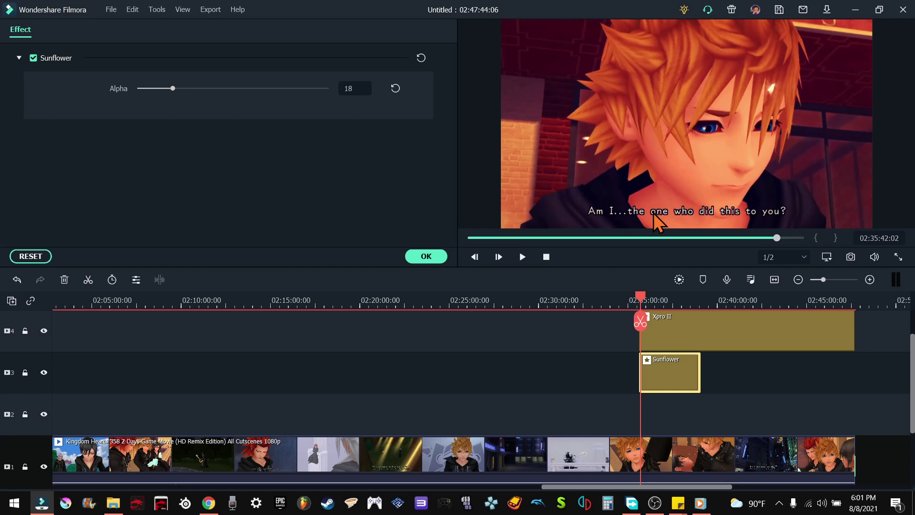
# Step: Hide and show track 3 repeatedly on the paused frame to compare the picture with and without Sunflower, leaving the track shown
pyautogui.click(44, 372)
pyautogui.click(44, 372)
pyautogui.click(44, 372)
pyautogui.click(44, 372)
pyautogui.click(44, 372)
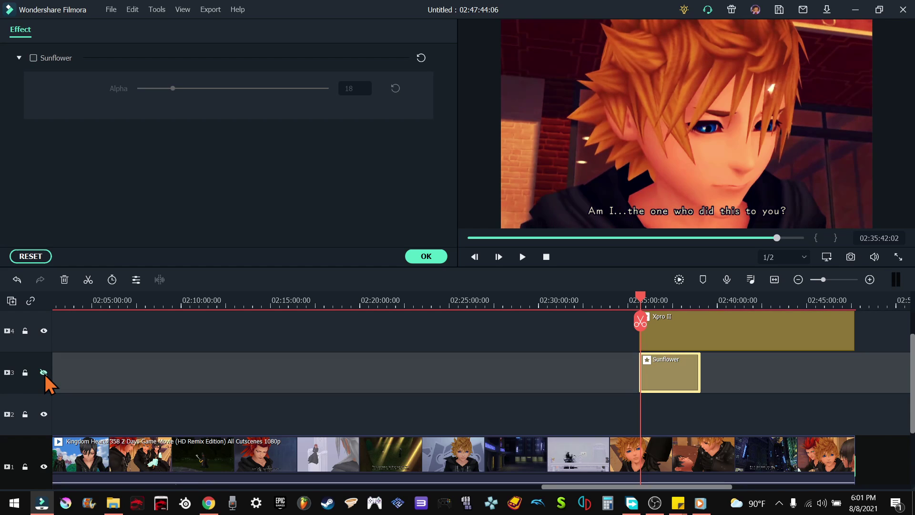
pyautogui.click(44, 373)
pyautogui.click(44, 373)
pyautogui.click(44, 372)
pyautogui.click(44, 372)
pyautogui.click(44, 373)
pyautogui.click(44, 373)
pyautogui.click(44, 373)
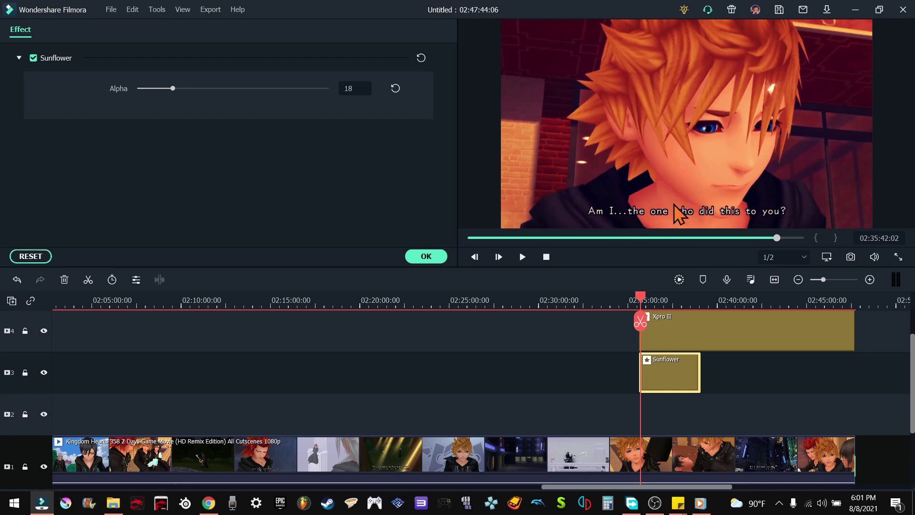
pyautogui.click(42, 373)
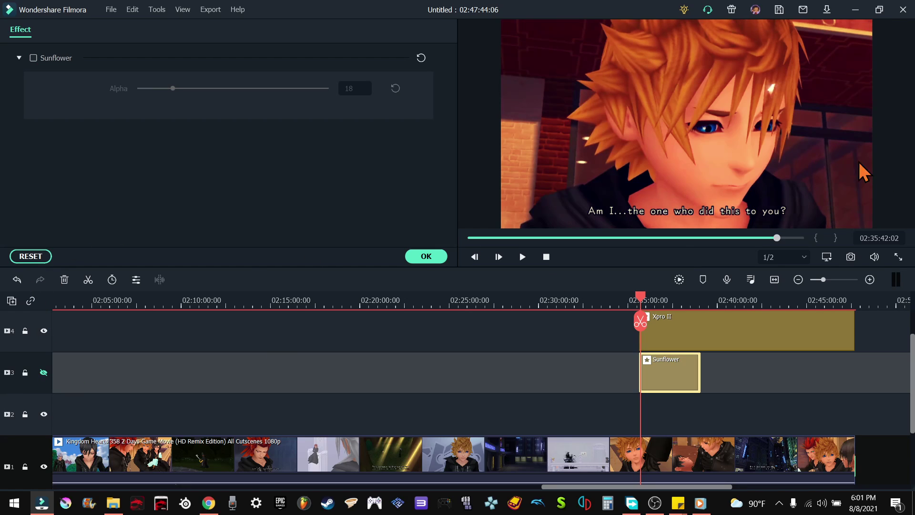
pyautogui.click(40, 376)
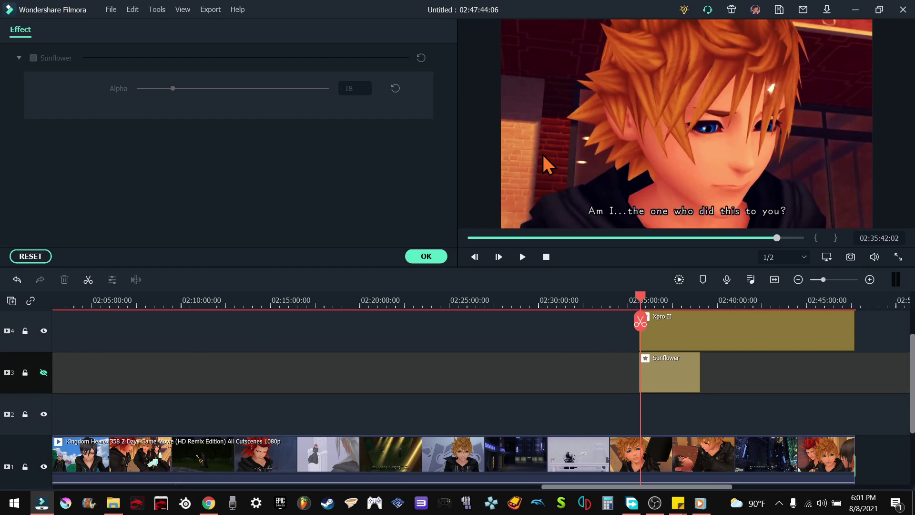
pyautogui.click(45, 371)
pyautogui.click(45, 371)
pyautogui.click(44, 371)
pyautogui.click(44, 371)
pyautogui.click(45, 371)
pyautogui.click(45, 371)
pyautogui.click(45, 371)
# Step: Delete the Sunflower filter from track 3
pyautogui.click(652, 369)
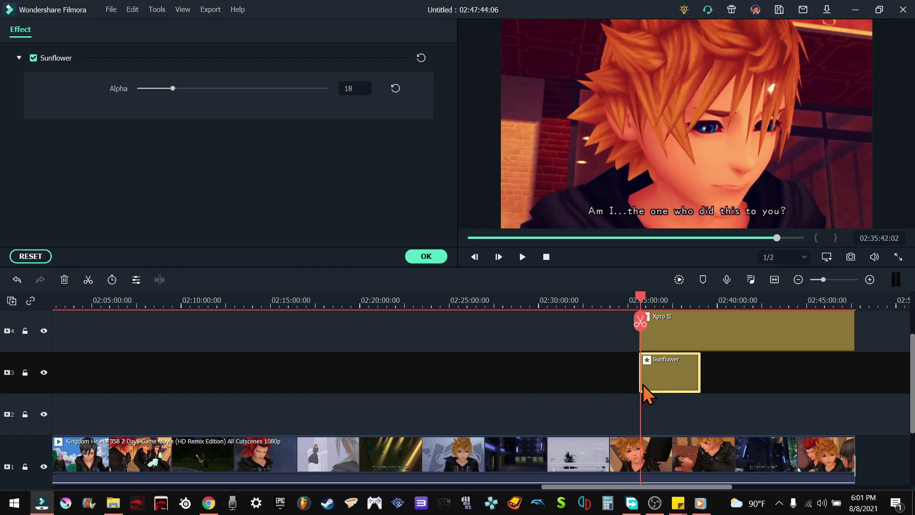
pyautogui.click(65, 281)
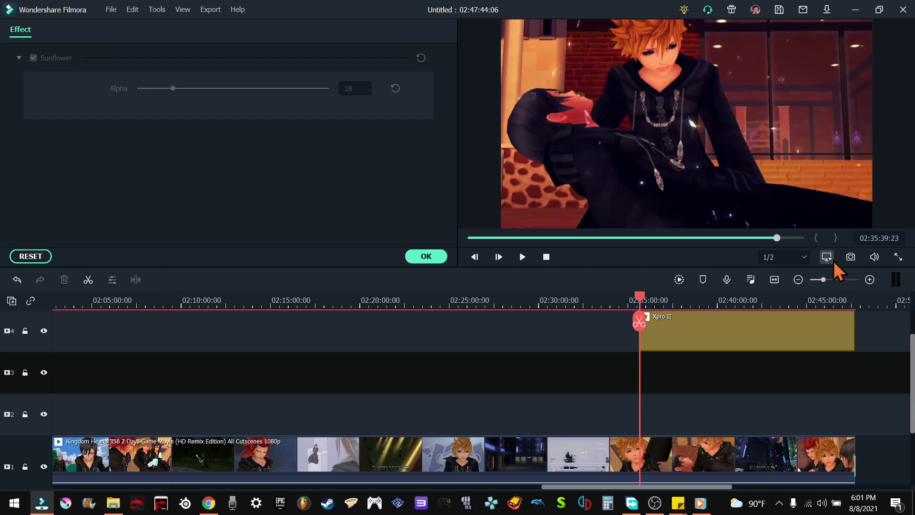
# Step: Move the Xpro II filter to the start of track 4 and extend it to the end of the video clip
pyautogui.moveTo(825, 281); pyautogui.dragTo(819, 282)
pyautogui.click(662, 350)
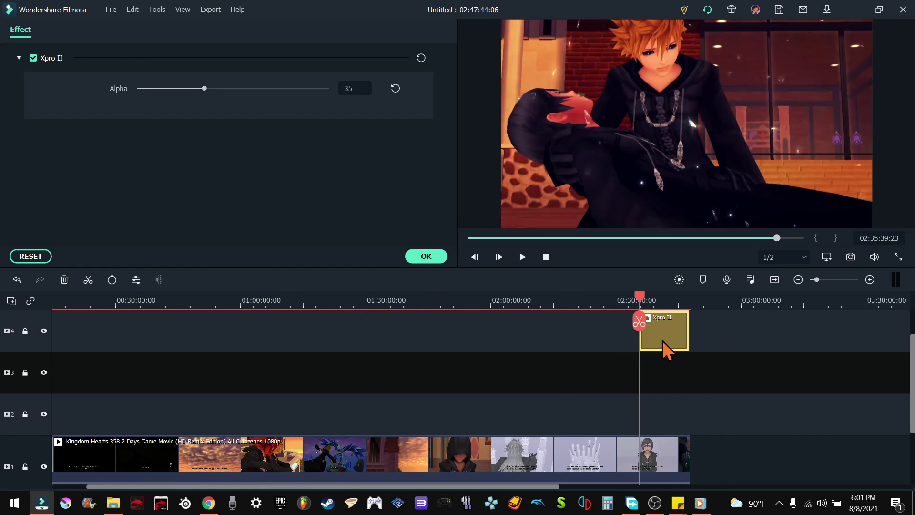
pyautogui.moveTo(664, 351); pyautogui.dragTo(46, 340)
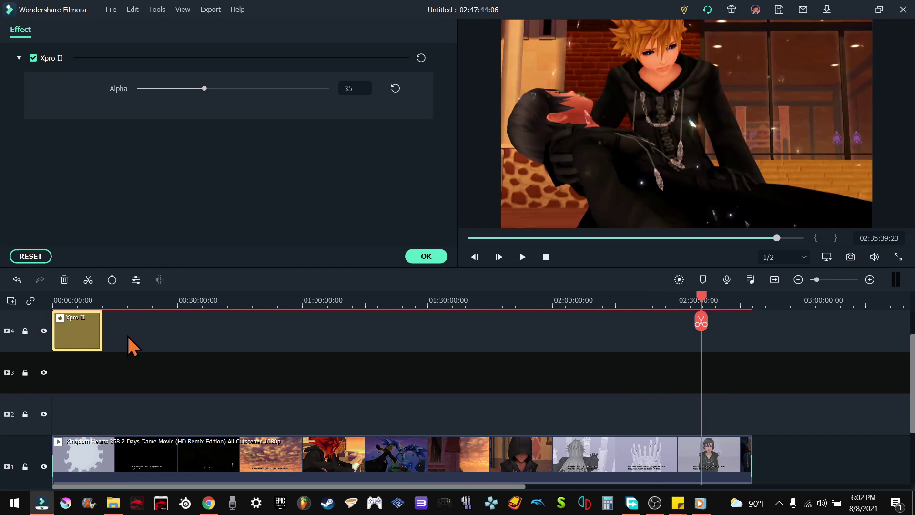
pyautogui.moveTo(102, 328); pyautogui.dragTo(752, 309)
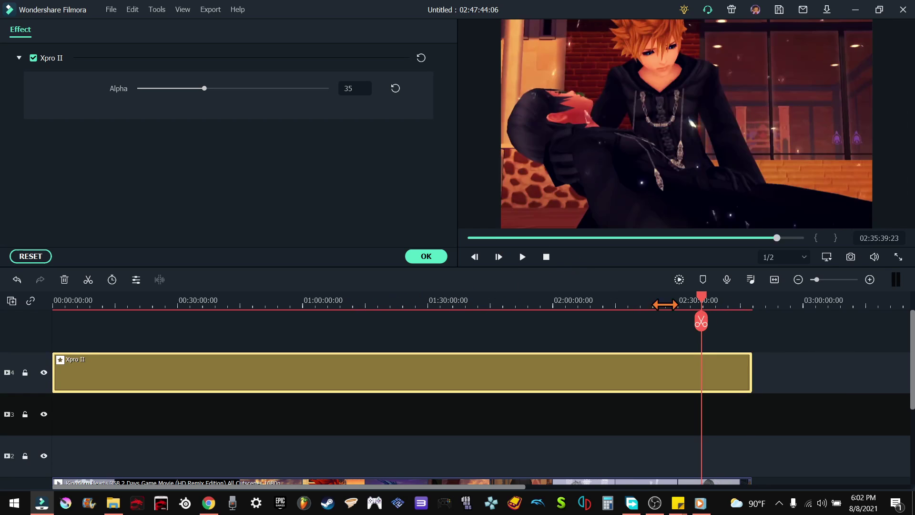
# Step: Play the scene from 01:03:25:17 with the Xpro II filter applied and pause at 01:03:32:23
pyautogui.click(618, 238)
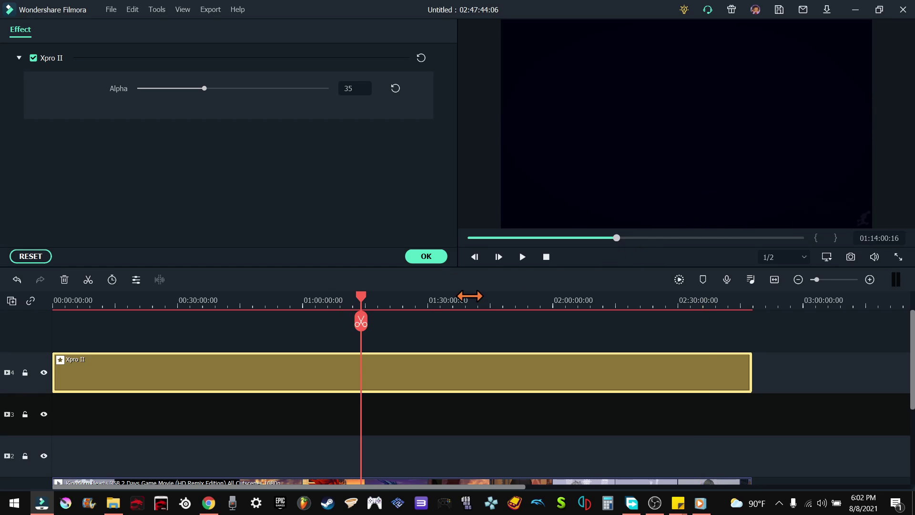
pyautogui.click(317, 301)
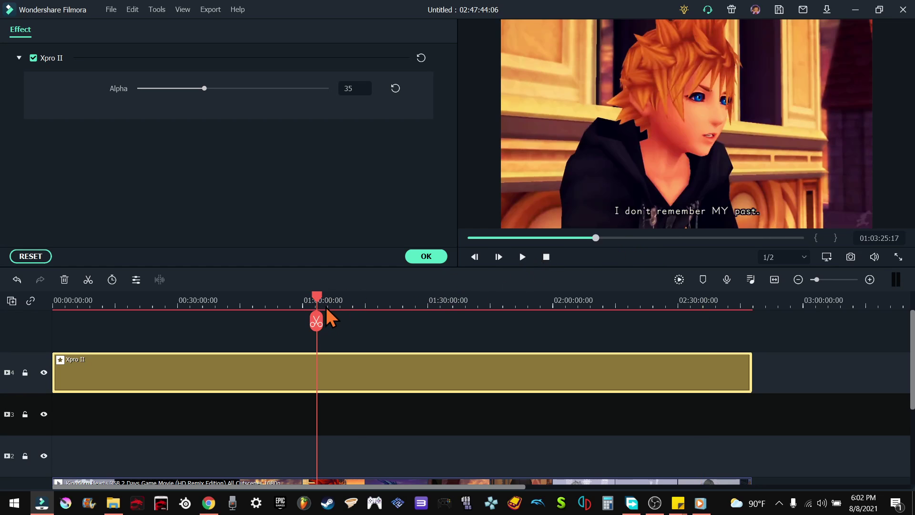
pyautogui.click(523, 257)
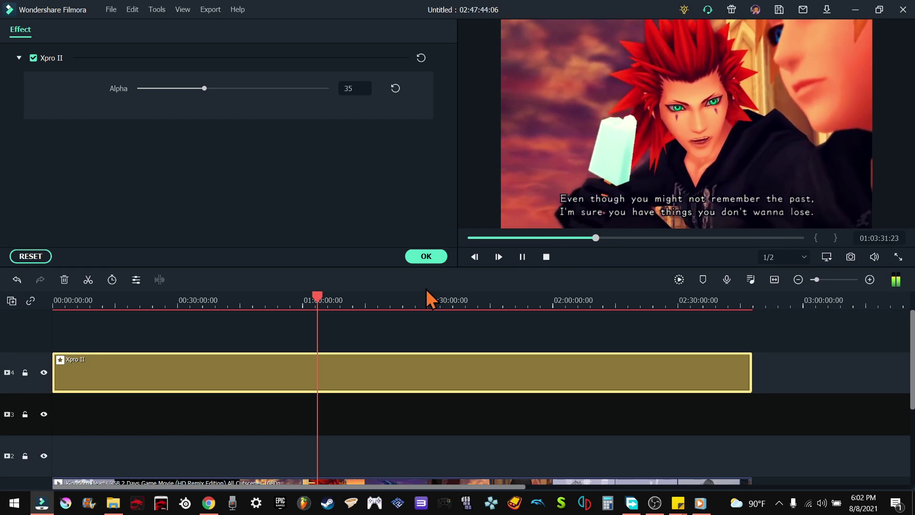
pyautogui.click(523, 257)
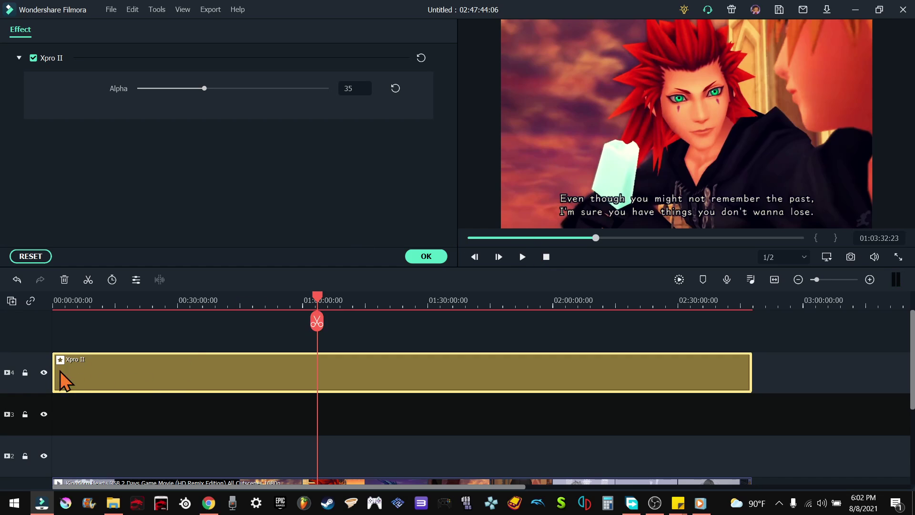
# Step: Hide track 4, play the scene without Xpro II to 01:03:37:12, and show the track again for comparison
pyautogui.click(44, 372)
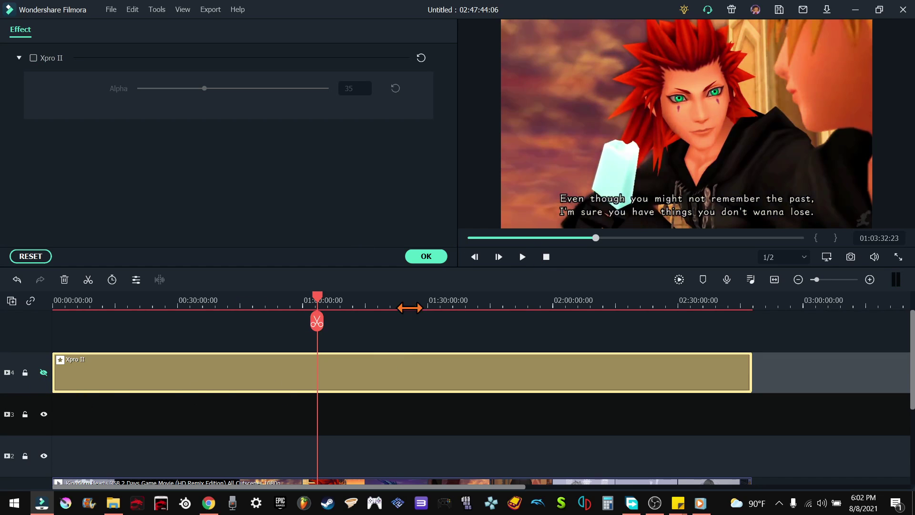
pyautogui.click(525, 260)
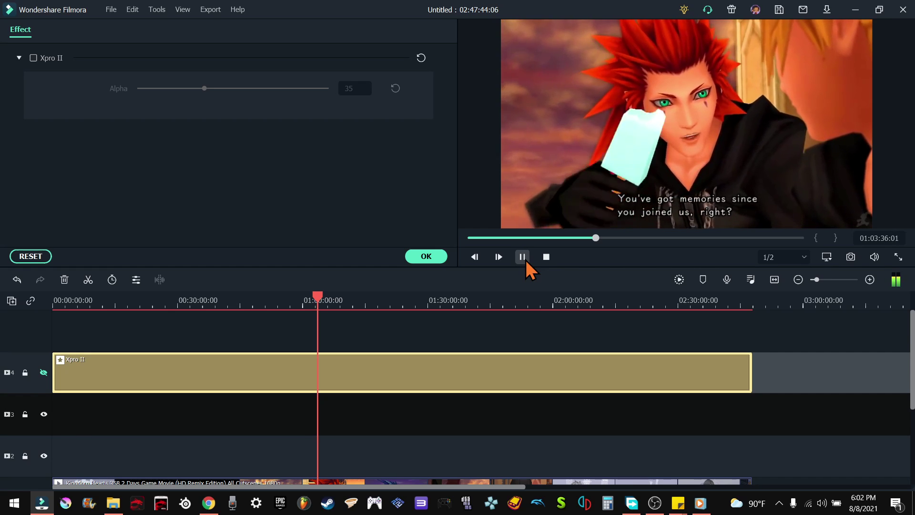
pyautogui.click(524, 258)
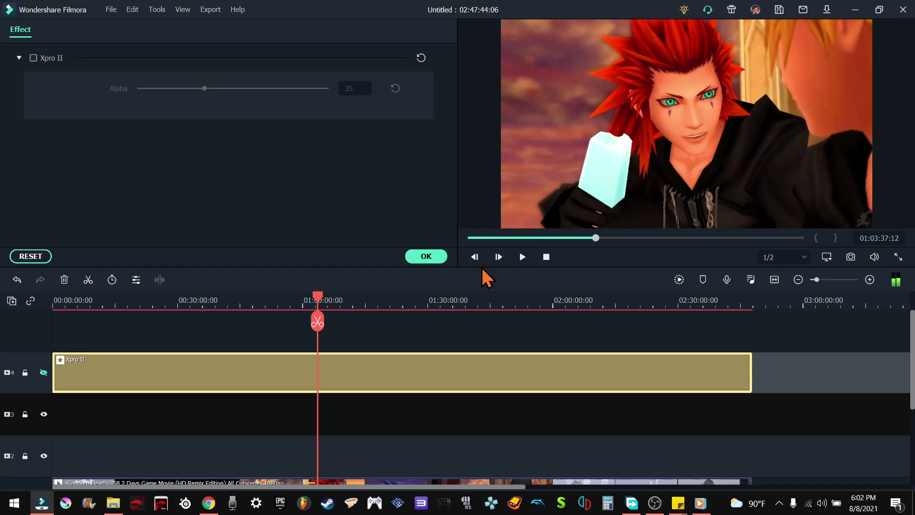
pyautogui.click(43, 372)
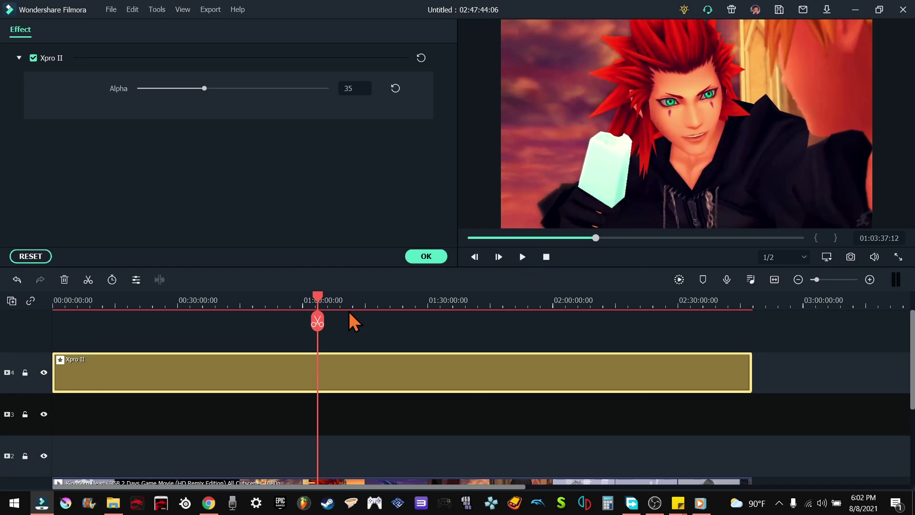
# Step: Preview the scene around 02:12:46 with Xpro II and with track 4 hidden, pausing at 02:12:52:09 and showing the track again
pyautogui.click(522, 256)
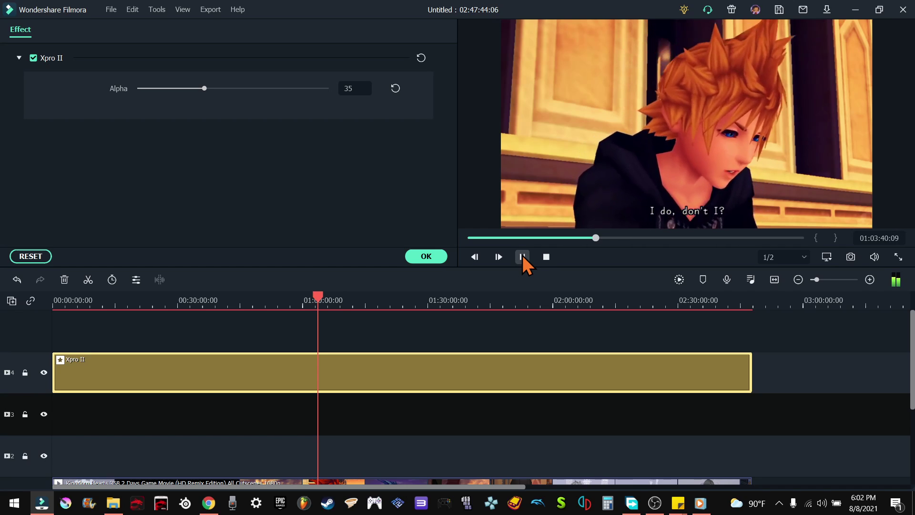
pyautogui.click(605, 301)
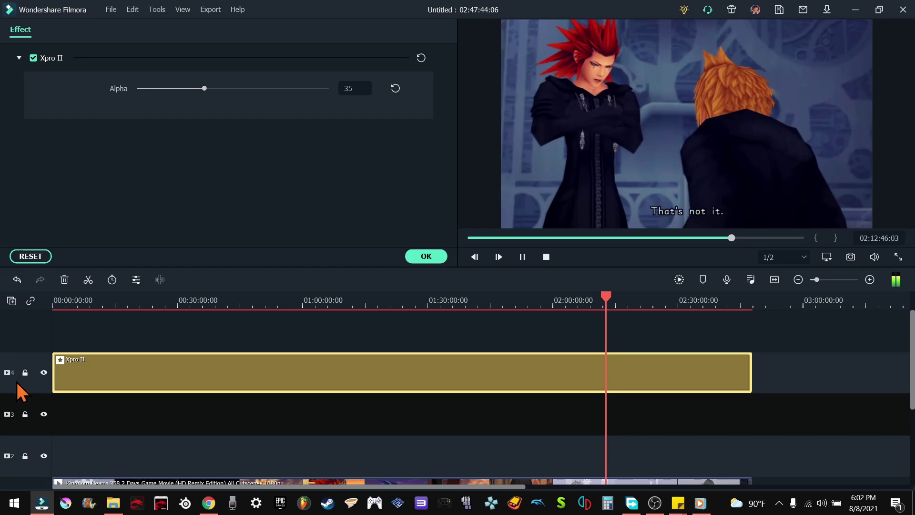
pyautogui.click(43, 375)
pyautogui.click(522, 258)
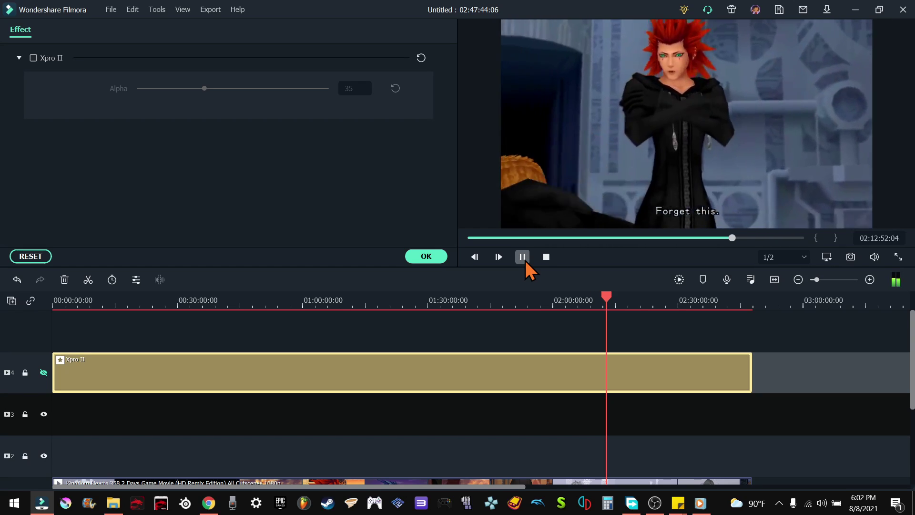
pyautogui.click(522, 257)
pyautogui.click(44, 372)
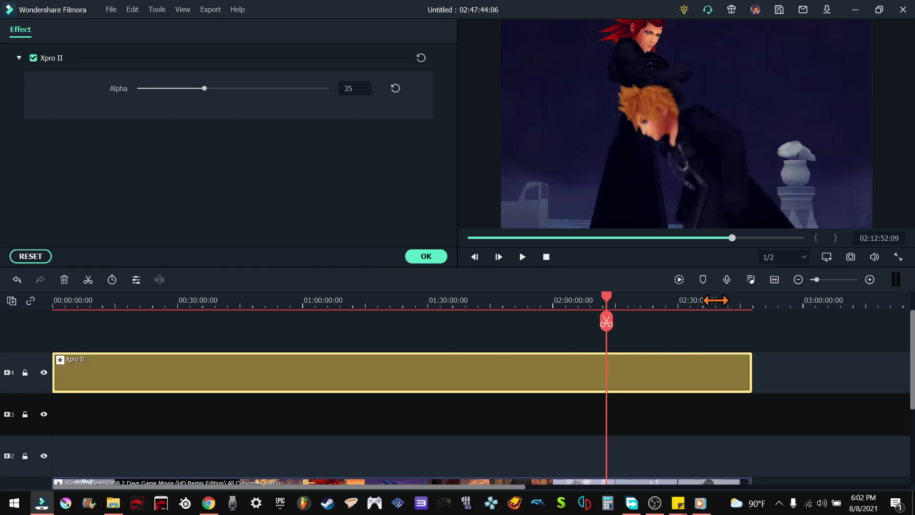
# Step: Play the dark night scene from 02:40:17:03 with Xpro II applied and pause at 02:40:35:05
pyautogui.click(715, 301)
pyautogui.moveTo(715, 297); pyautogui.dragTo(721, 299)
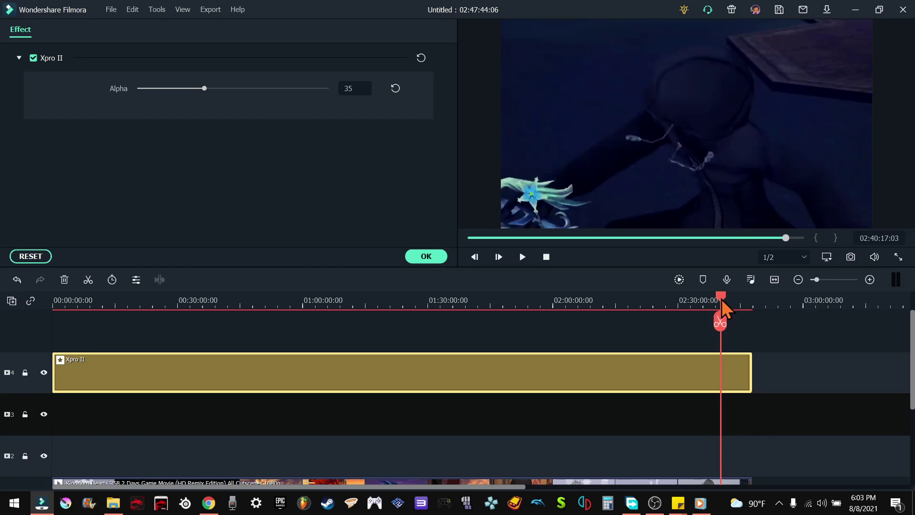
pyautogui.click(523, 257)
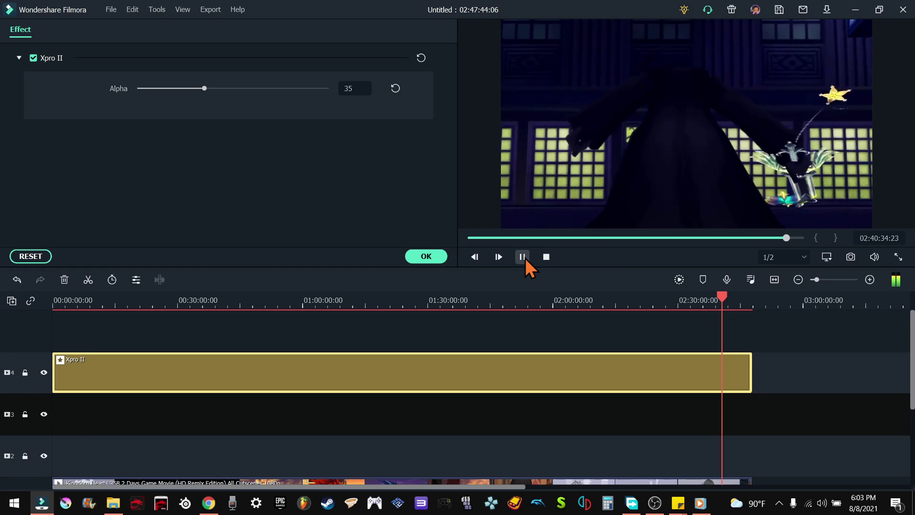
pyautogui.click(523, 257)
# Step: Compare the night scene with and without Xpro II by toggling track 4 up to 02:40:37:19, leaving the track shown
pyautogui.click(44, 372)
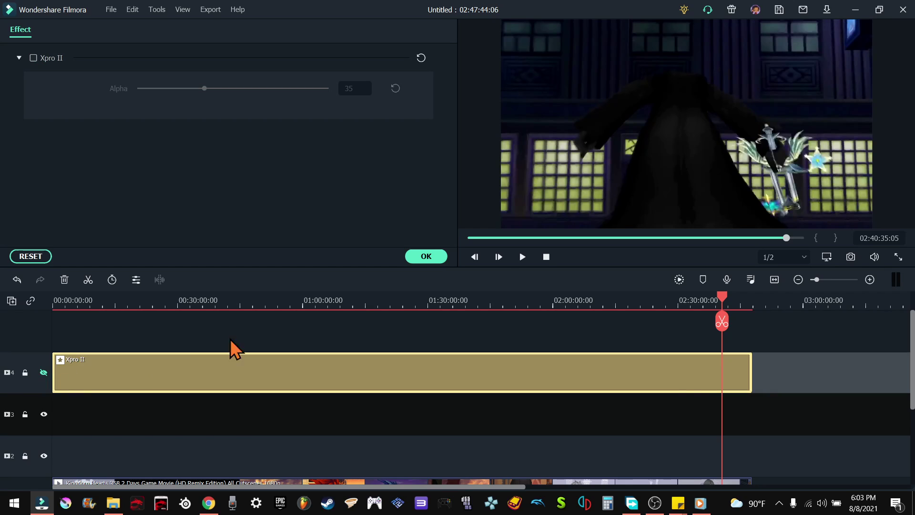
pyautogui.click(524, 258)
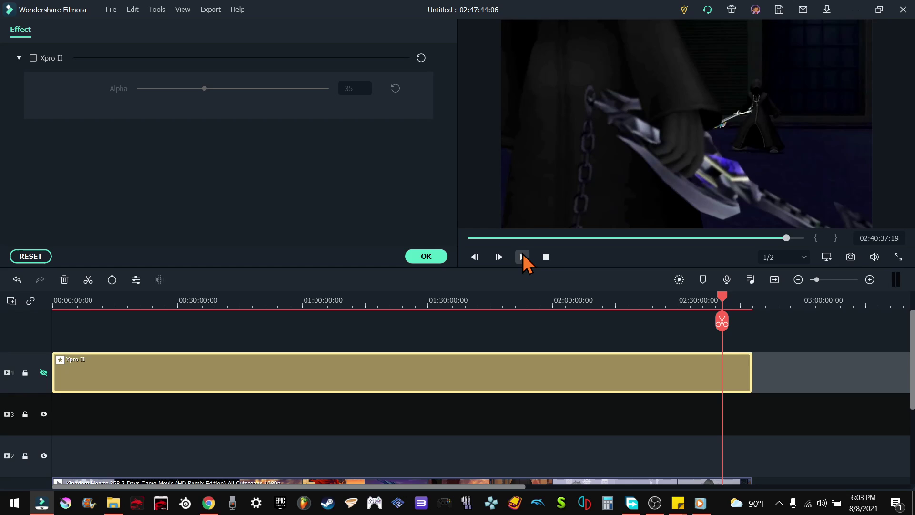
pyautogui.click(522, 257)
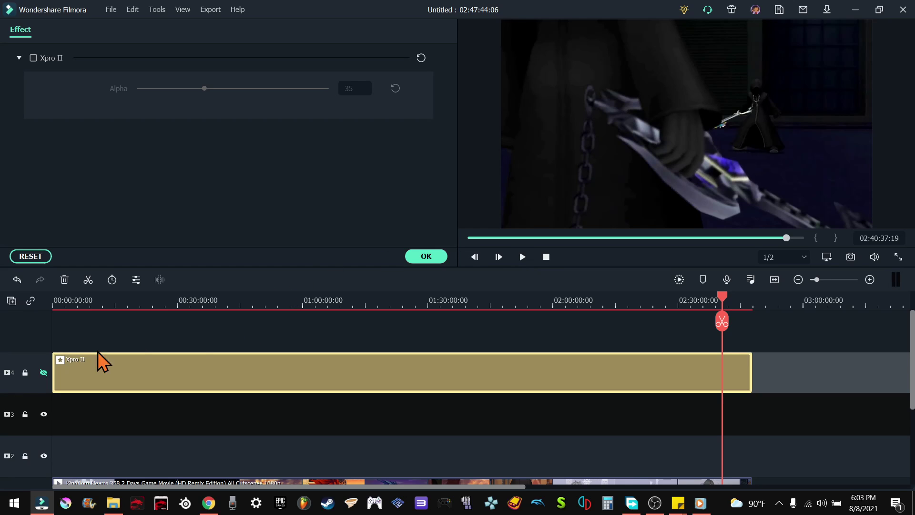
pyautogui.click(43, 372)
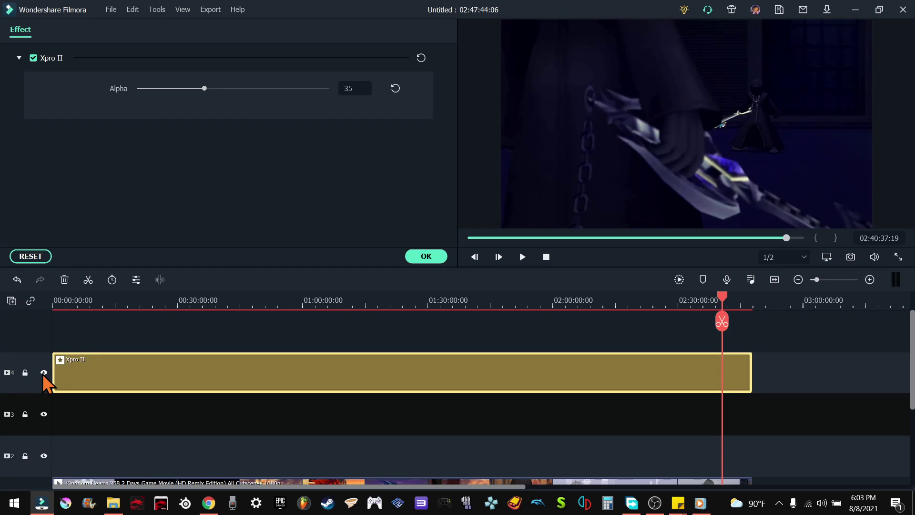
pyautogui.click(43, 372)
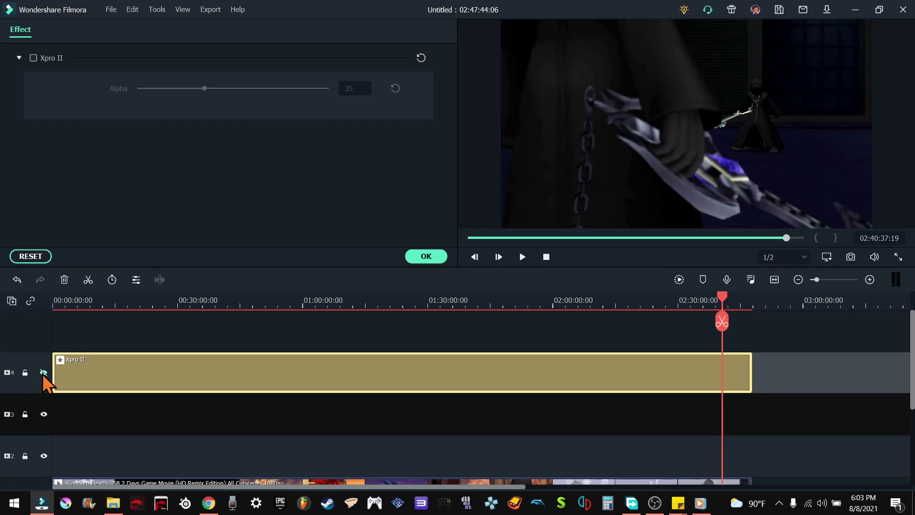
pyautogui.click(43, 373)
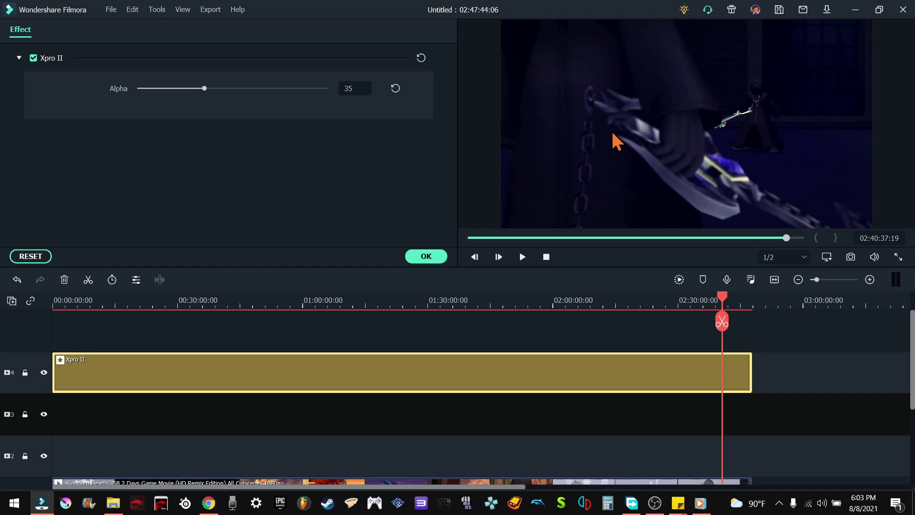
# Step: Preview Xpro II on the scenes near 02:40:46, 02:43:43 and 02:32:18, pause at 02:32:22:04, and switch to OBS
pyautogui.click(525, 259)
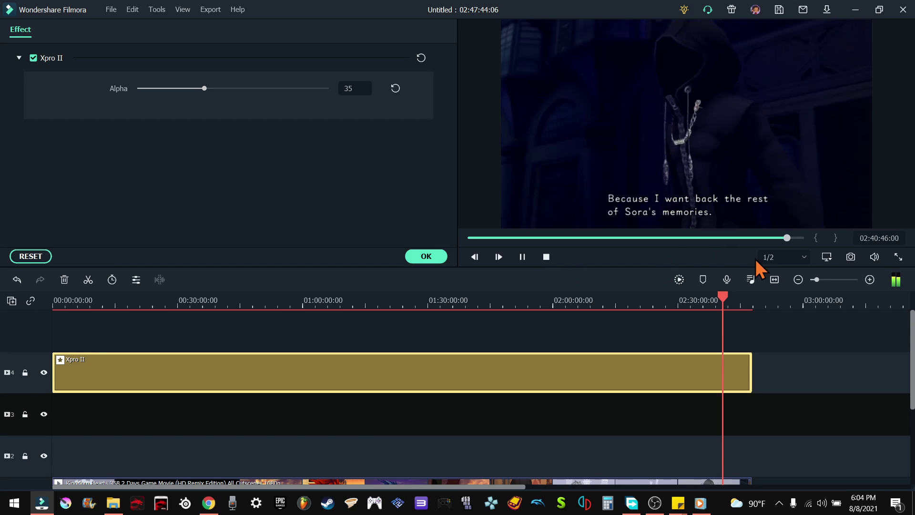
pyautogui.click(736, 296)
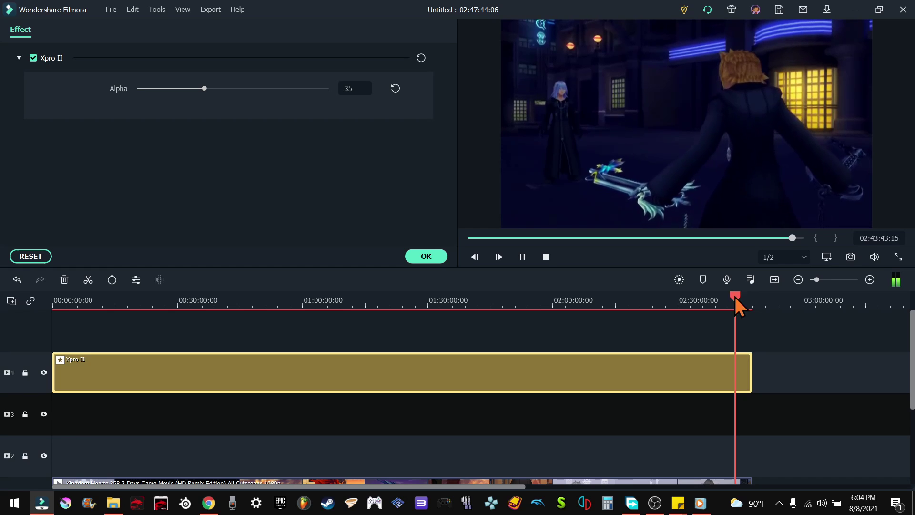
pyautogui.moveTo(735, 295); pyautogui.dragTo(688, 295)
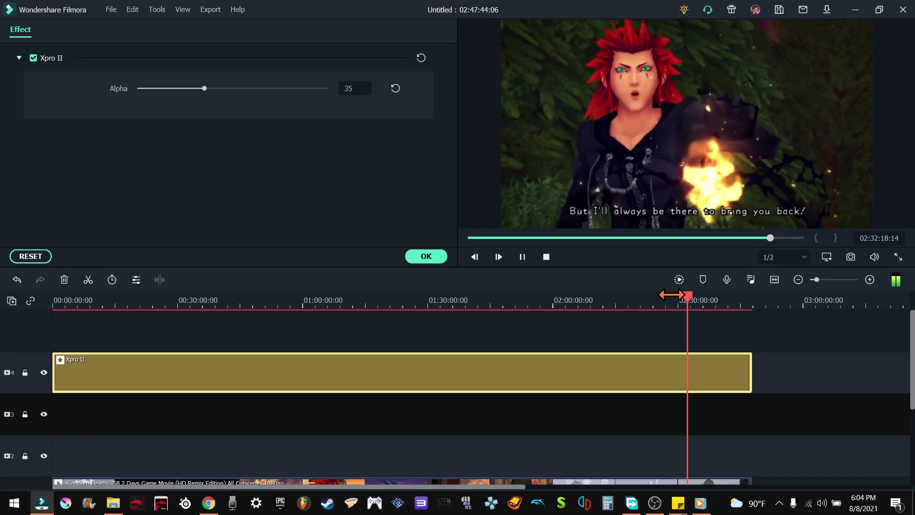
pyautogui.click(523, 257)
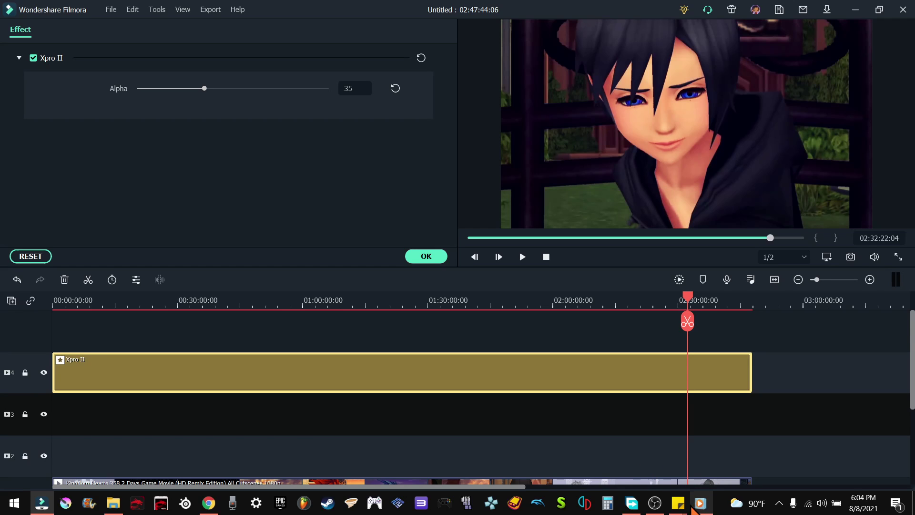
pyautogui.click(654, 504)
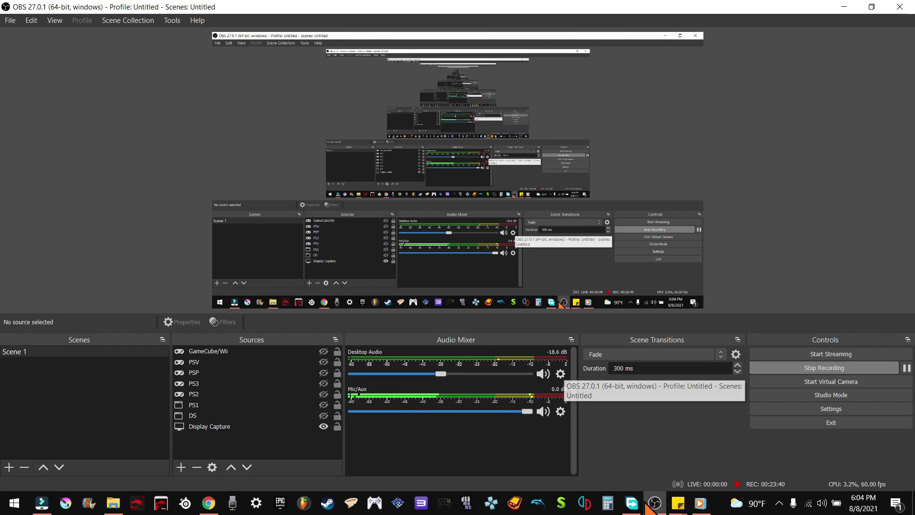